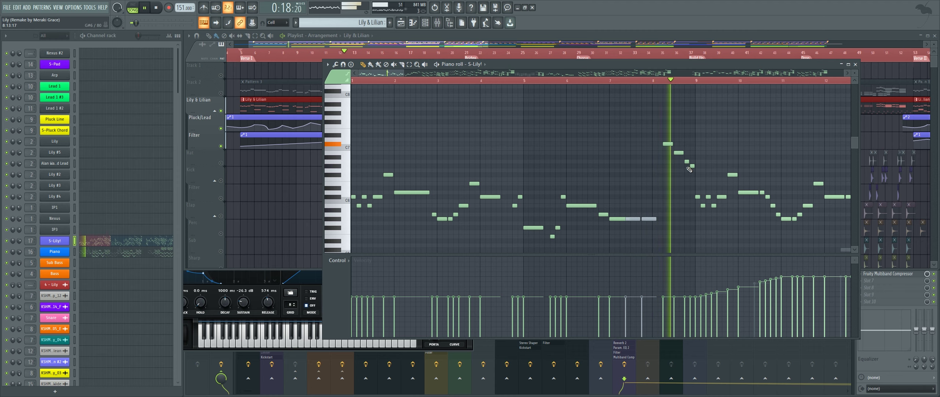
Stop playback and open the settings of the first Pluck/Lead automation clip in the playlist
{"action": "key", "text": "space"}
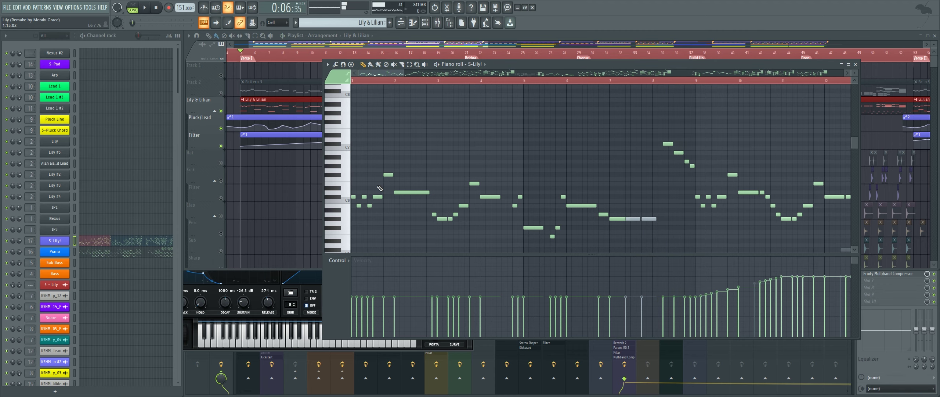
{"action": "left_click_drag", "start_coordinate": [290, 188], "coordinate": [332, 187]}
{"action": "scroll", "coordinate": [305, 110], "scroll_direction": "up", "scroll_amount": 1}
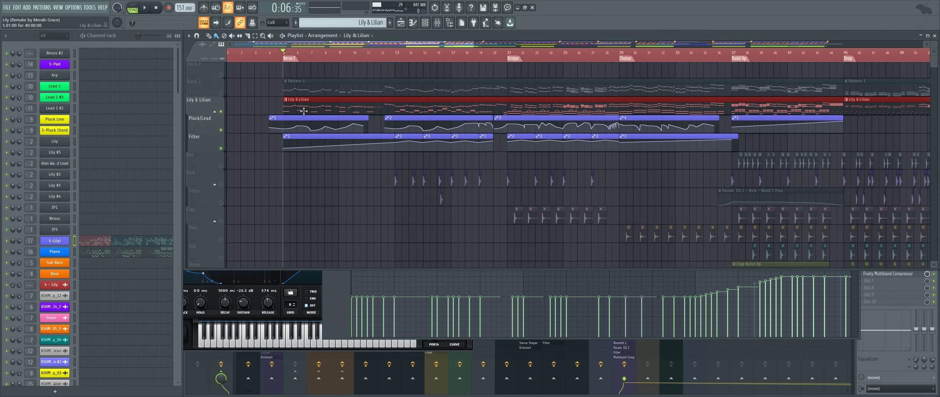
{"action": "scroll", "coordinate": [307, 125], "scroll_direction": "up", "scroll_amount": 4}
{"action": "left_click_drag", "start_coordinate": [308, 127], "coordinate": [342, 128]}
{"action": "double_click", "coordinate": [332, 119]}
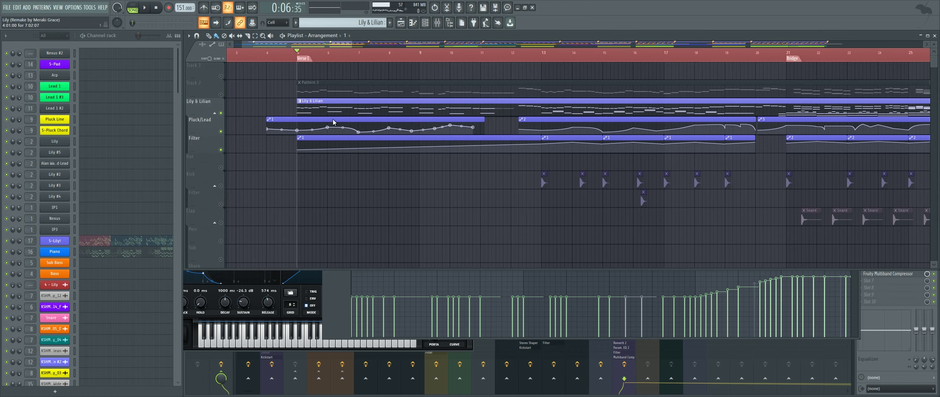
{"action": "left_click_drag", "start_coordinate": [216, 128], "coordinate": [350, 213]}
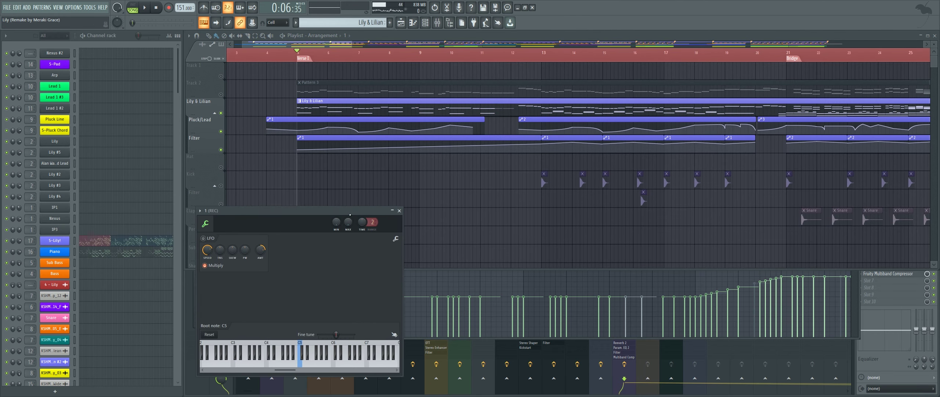
Open the Serum synth of the S-Lily! channel, fit the playlist beside it and play Verse 1 from bar 5
{"action": "left_click", "coordinate": [61, 243]}
{"action": "left_click_drag", "start_coordinate": [330, 60], "coordinate": [207, 63]}
{"action": "left_click_drag", "start_coordinate": [184, 47], "coordinate": [352, 47]}
{"action": "key", "text": "space"}
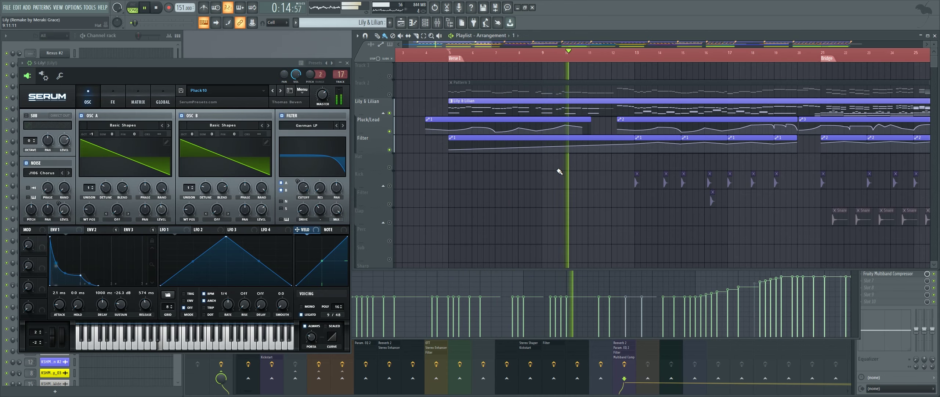
{"action": "key", "text": "space"}
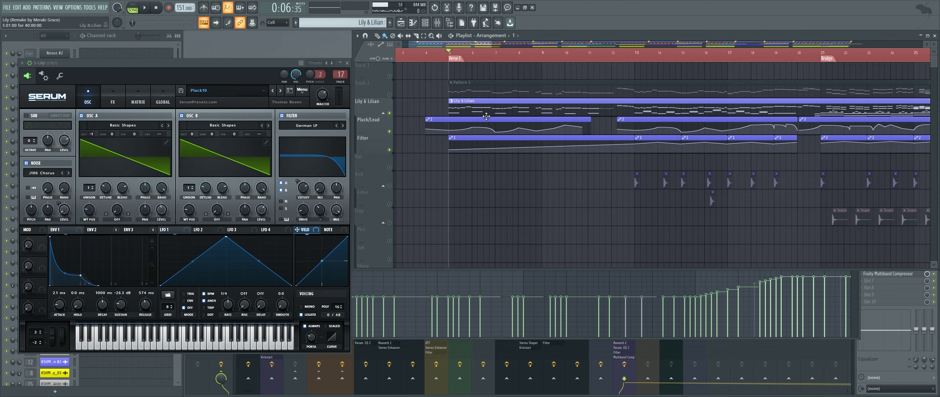
Sweep Serum's filter cutoff down to 20 Hz and back up to demonstrate the filter
{"action": "mouse_move", "coordinate": [302, 192]}
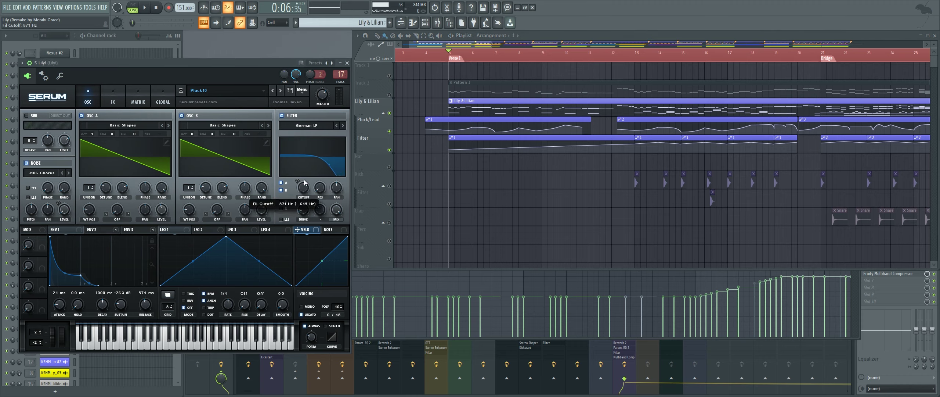
{"action": "mouse_move", "coordinate": [306, 190]}
{"action": "left_mouse_down"}
{"action": "mouse_move", "coordinate": [300, 178]}
{"action": "mouse_move", "coordinate": [303, 195]}
{"action": "left_mouse_up"}
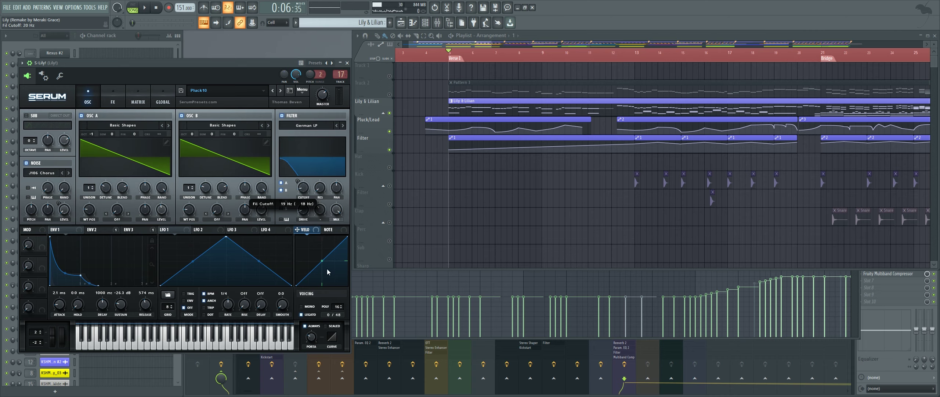
{"action": "left_click_drag", "start_coordinate": [328, 272], "coordinate": [325, 278]}
{"action": "left_click_drag", "start_coordinate": [311, 250], "coordinate": [308, 215]}
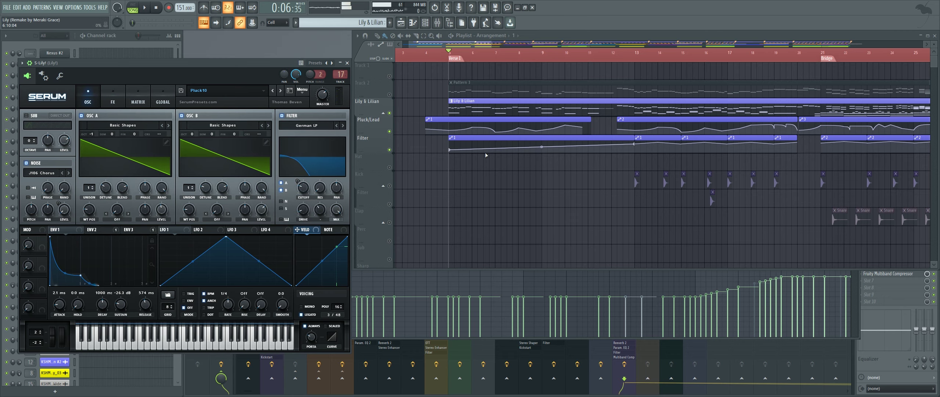
Highlight the first Filter automation clip and open the Fruity Filter on the mixer track of the S-Lily! channel
{"action": "left_click", "coordinate": [473, 138], "text": "ctrl"}
{"action": "left_click_drag", "start_coordinate": [538, 208], "coordinate": [496, 198]}
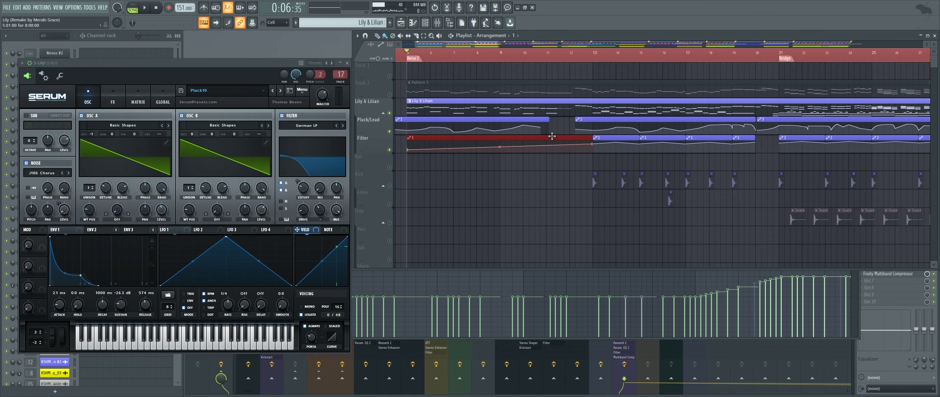
{"action": "double_click", "coordinate": [445, 108]}
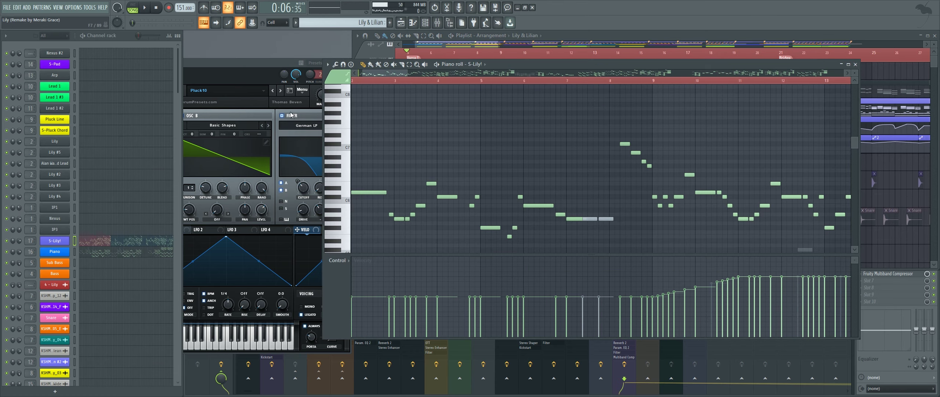
{"action": "double_click", "coordinate": [30, 242]}
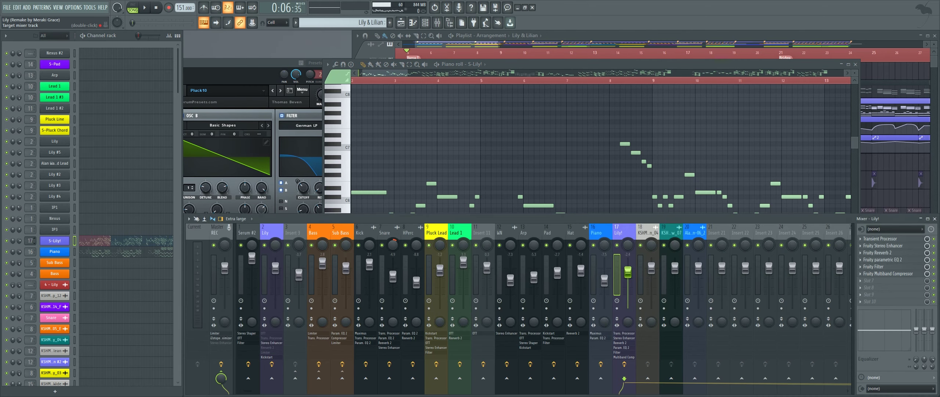
{"action": "left_click", "coordinate": [887, 268]}
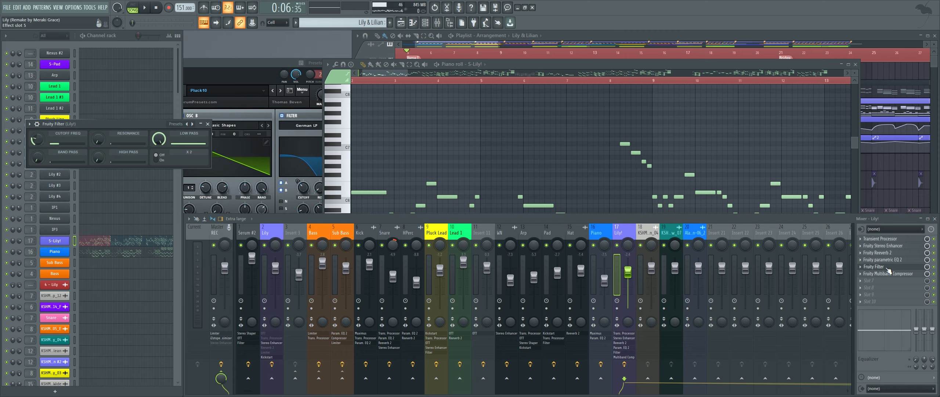
{"action": "left_click_drag", "start_coordinate": [141, 128], "coordinate": [137, 106]}
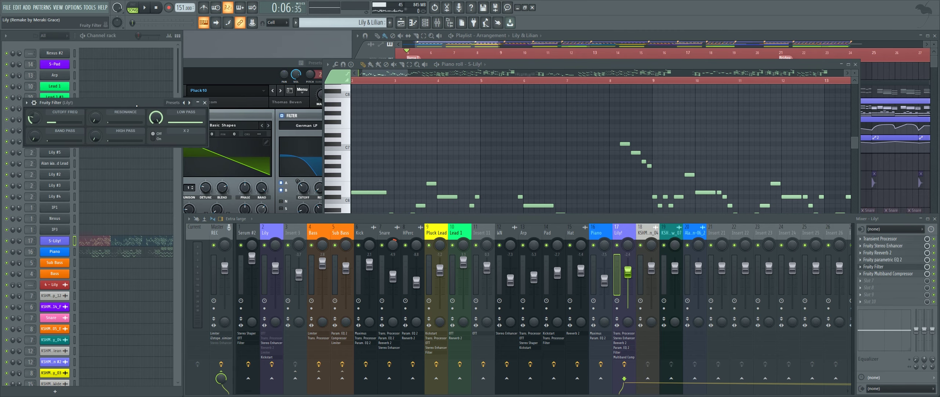
Compare the automated Fruity Filter cutoff by moving the playhead between bars 5 and 13 and playing both spots
{"action": "left_click", "coordinate": [681, 36]}
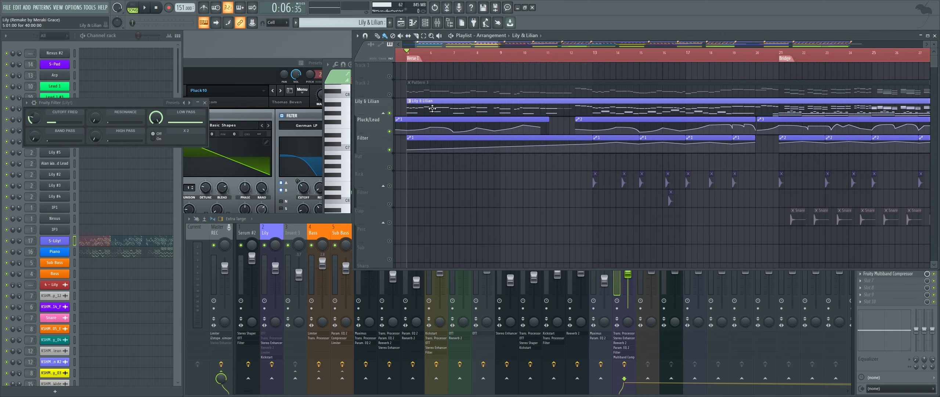
{"action": "left_click_drag", "start_coordinate": [427, 57], "coordinate": [482, 83]}
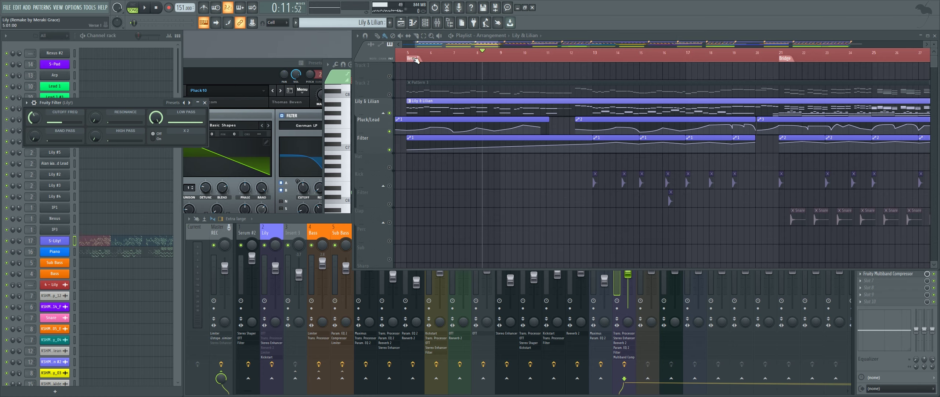
{"action": "mouse_move", "coordinate": [416, 60]}
{"action": "left_mouse_down"}
{"action": "mouse_move", "coordinate": [406, 58]}
{"action": "mouse_move", "coordinate": [635, 55]}
{"action": "mouse_move", "coordinate": [597, 55]}
{"action": "left_mouse_up"}
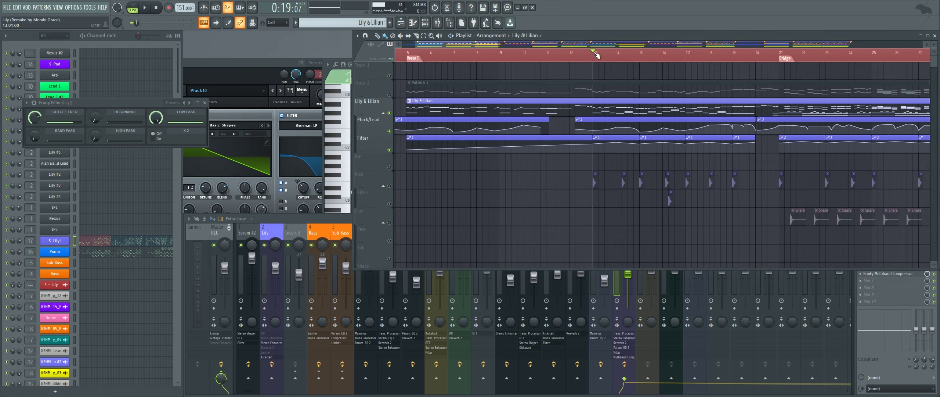
{"action": "left_click", "coordinate": [413, 54]}
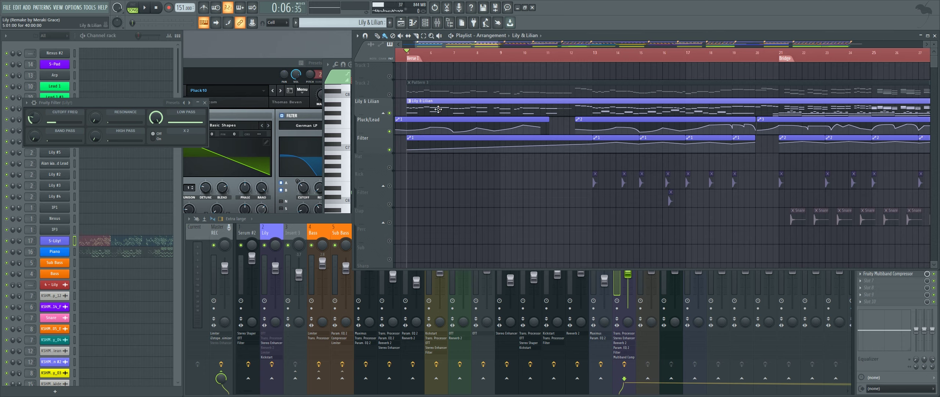
{"action": "key", "text": "space"}
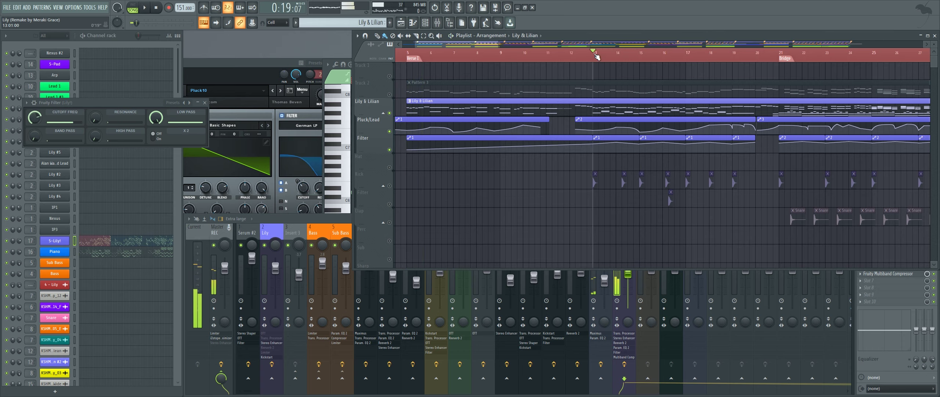
{"action": "left_click", "coordinate": [593, 54]}
{"action": "key", "text": "space"}
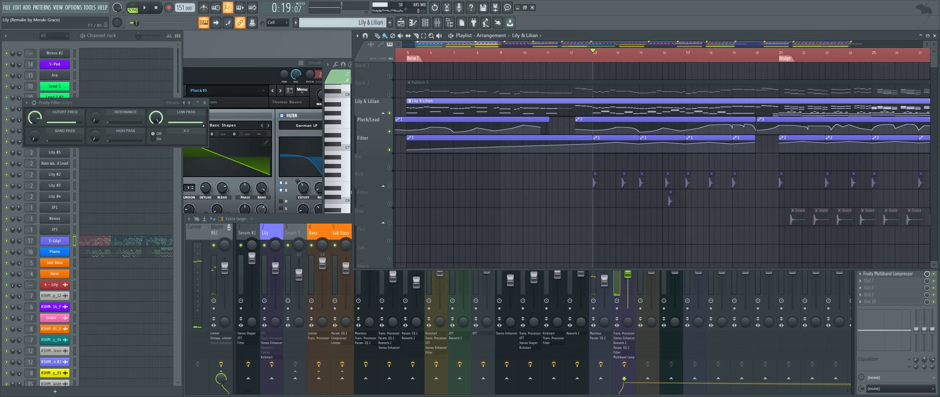
{"action": "left_click_drag", "start_coordinate": [36, 118], "coordinate": [35, 122]}
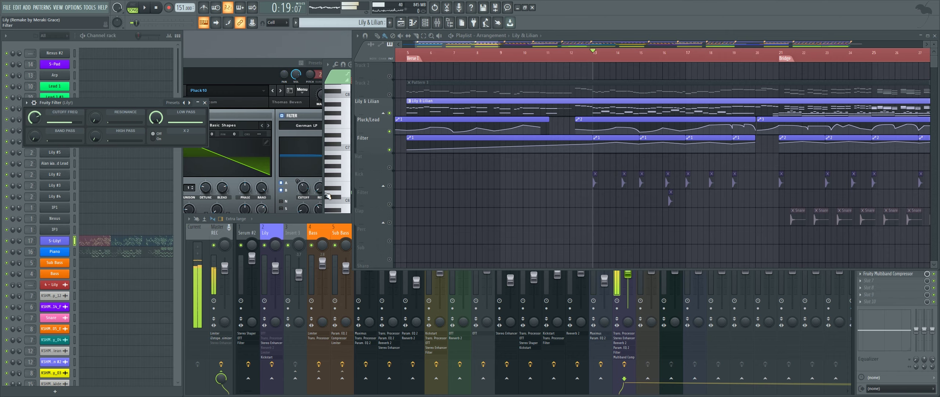
Open the S-Lily! part in the piano roll and examine its melody, chords and note velocities through to the last notes
{"action": "scroll", "coordinate": [430, 159], "scroll_direction": "down", "scroll_amount": 2}
{"action": "left_click", "coordinate": [126, 241]}
{"action": "left_click_drag", "start_coordinate": [830, 207], "coordinate": [659, 200]}
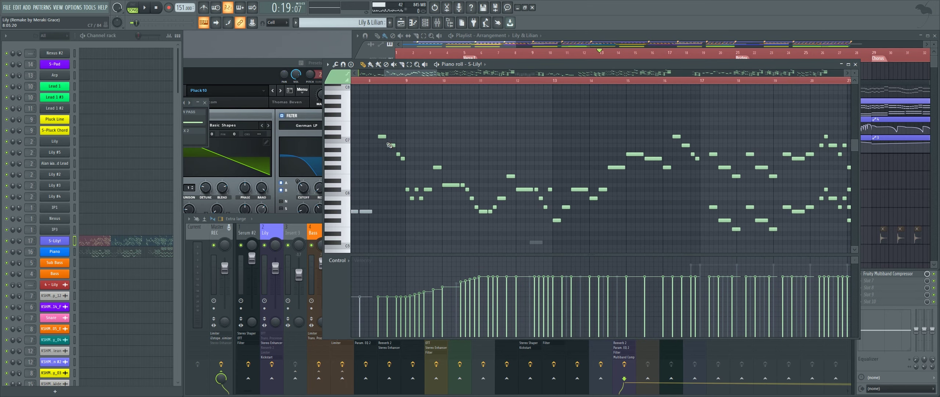
{"action": "scroll", "coordinate": [389, 145], "scroll_direction": "up", "scroll_amount": 1}
{"action": "scroll", "coordinate": [390, 157], "scroll_direction": "down", "scroll_amount": 1}
{"action": "left_click_drag", "start_coordinate": [628, 166], "coordinate": [617, 166]}
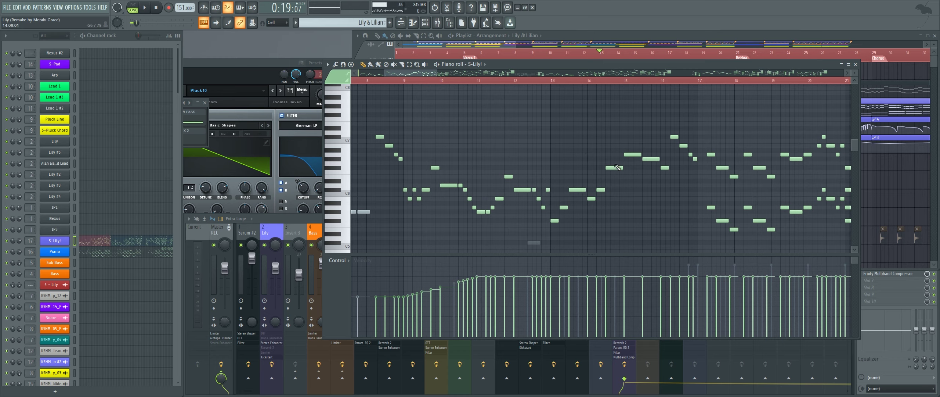
{"action": "left_click_drag", "start_coordinate": [702, 175], "coordinate": [506, 189]}
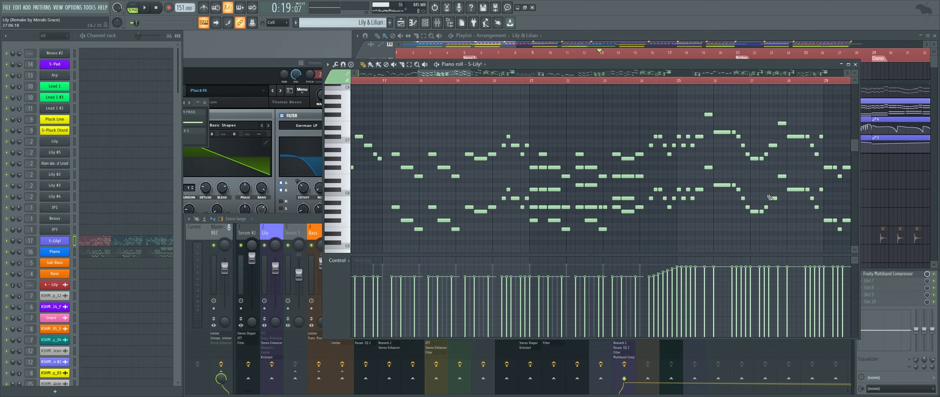
{"action": "left_click_drag", "start_coordinate": [811, 225], "coordinate": [381, 244]}
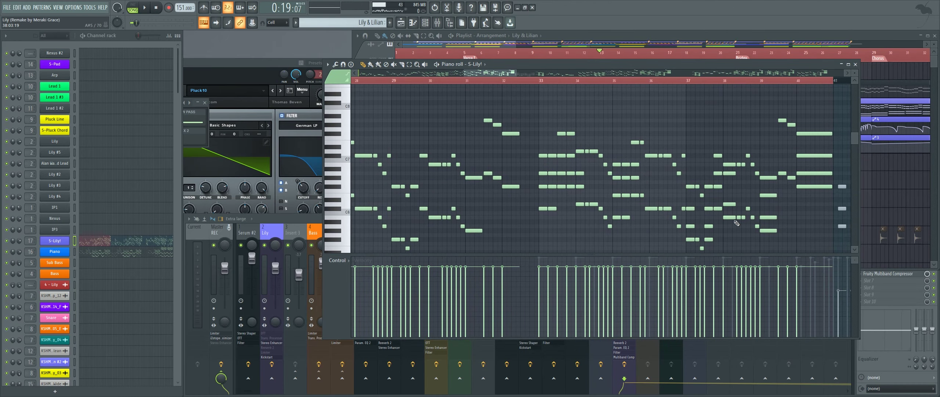
{"action": "left_click_drag", "start_coordinate": [835, 236], "coordinate": [363, 184]}
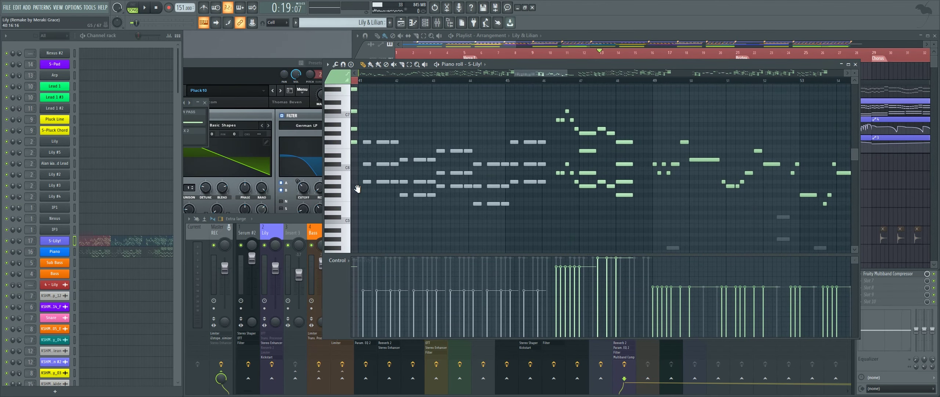
{"action": "left_click_drag", "start_coordinate": [784, 215], "coordinate": [426, 216]}
{"action": "left_click_drag", "start_coordinate": [807, 226], "coordinate": [541, 234]}
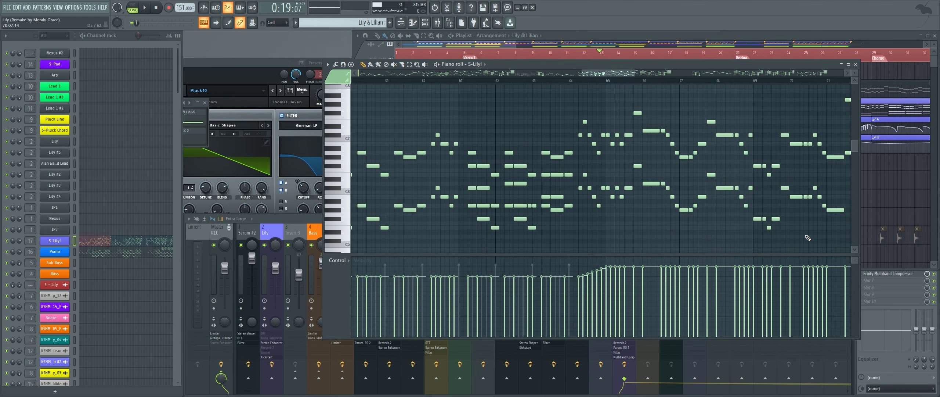
{"action": "left_click_drag", "start_coordinate": [807, 237], "coordinate": [556, 238]}
{"action": "left_click_drag", "start_coordinate": [693, 250], "coordinate": [630, 270]}
{"action": "left_click_drag", "start_coordinate": [768, 216], "coordinate": [526, 207]}
{"action": "left_click_drag", "start_coordinate": [817, 198], "coordinate": [489, 206]}
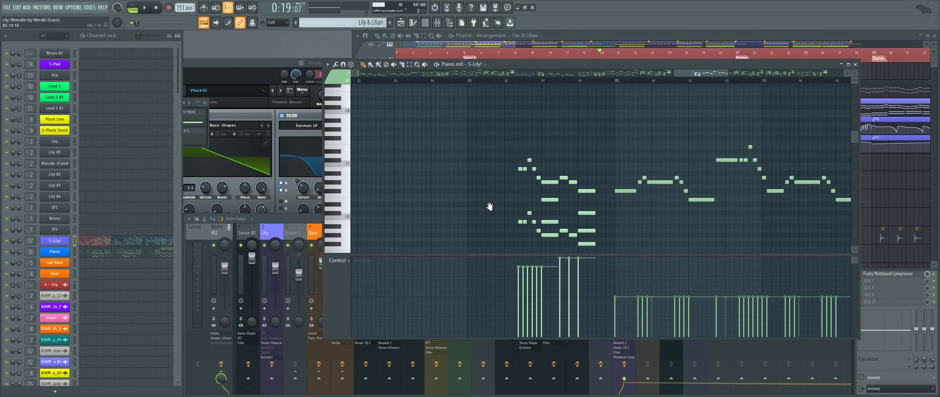
{"action": "left_click_drag", "start_coordinate": [657, 220], "coordinate": [561, 225]}
{"action": "left_click_drag", "start_coordinate": [792, 215], "coordinate": [481, 216]}
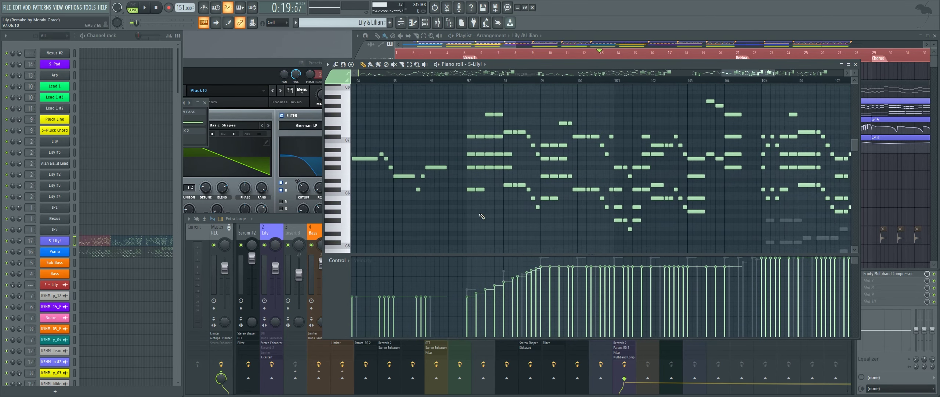
{"action": "left_click_drag", "start_coordinate": [798, 205], "coordinate": [450, 213]}
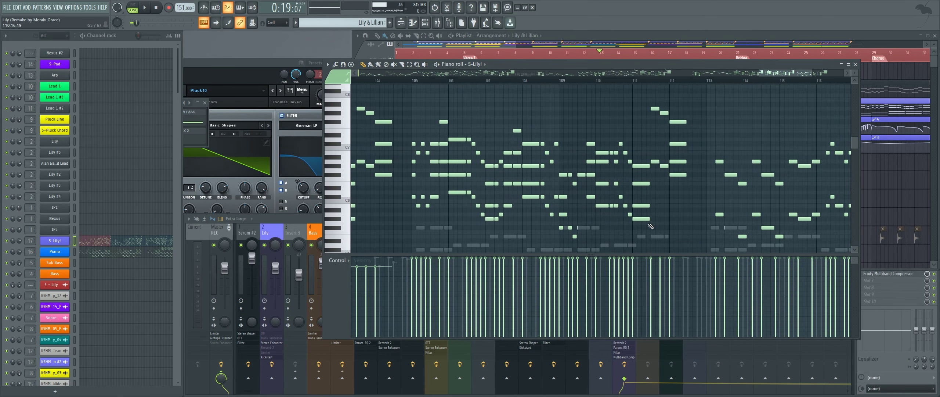
{"action": "left_click_drag", "start_coordinate": [765, 219], "coordinate": [492, 215]}
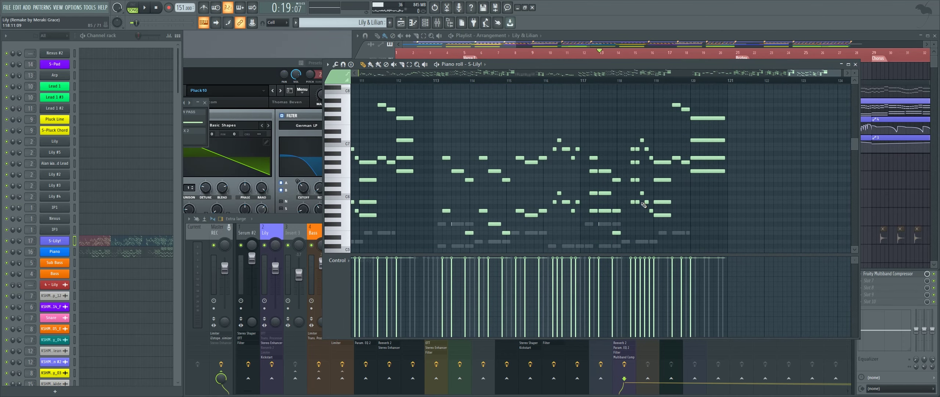
Close the piano roll and show the Bridge section's Pluck/Lead and Filter automation clips in the playlist
{"action": "left_click", "coordinate": [855, 64]}
{"action": "scroll", "coordinate": [543, 159], "scroll_direction": "up", "scroll_amount": 2}
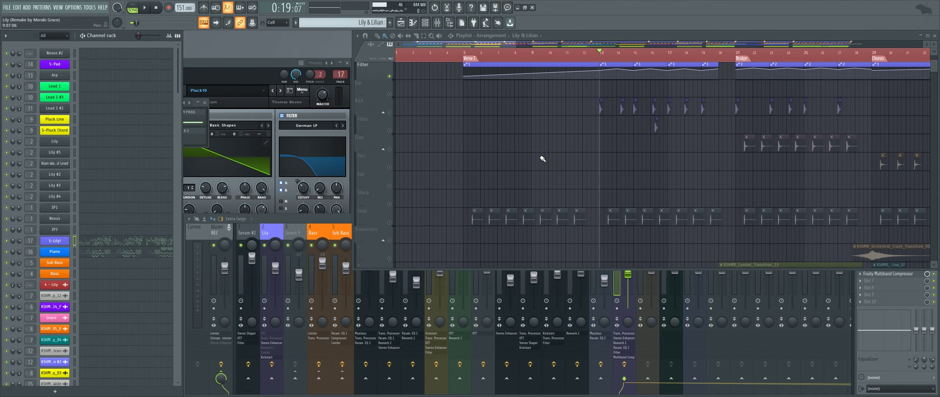
{"action": "scroll", "coordinate": [512, 157], "scroll_direction": "down", "scroll_amount": 3}
{"action": "scroll", "coordinate": [428, 127], "scroll_direction": "up", "scroll_amount": 2}
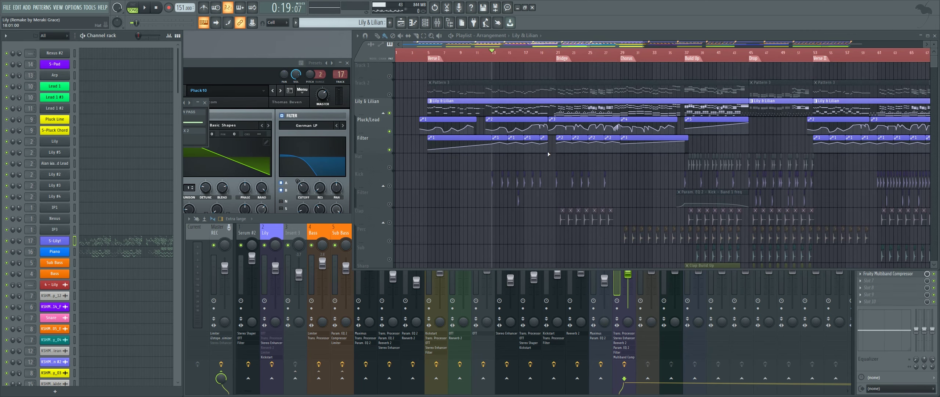
{"action": "scroll", "coordinate": [548, 154], "scroll_direction": "up", "scroll_amount": 4}
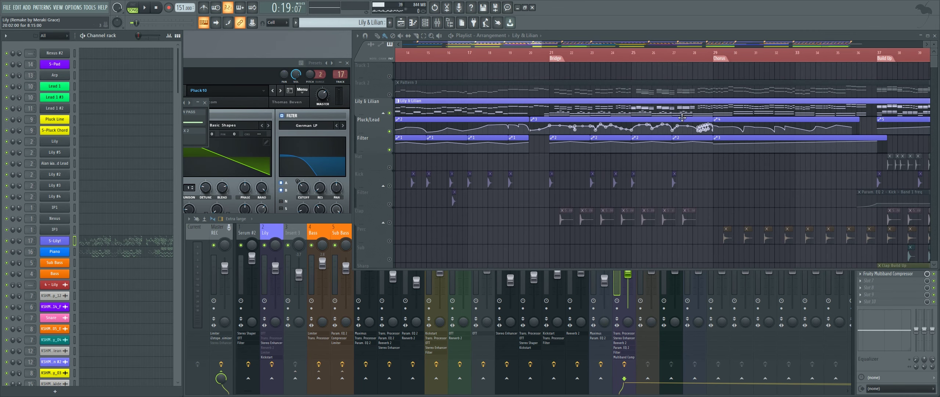
{"action": "scroll", "coordinate": [672, 147], "scroll_direction": "up", "scroll_amount": 3}
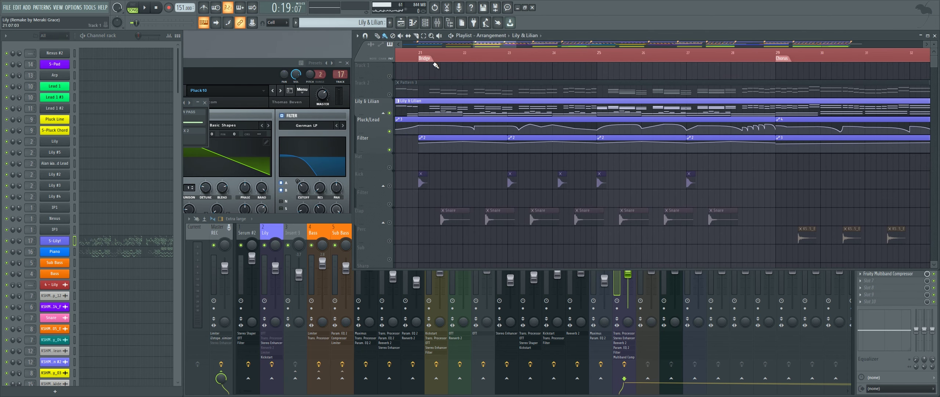
Play the S-Lily! part from the Bridge marker into the Chorus with its Serum patch shown in full
{"action": "left_click", "coordinate": [421, 53]}
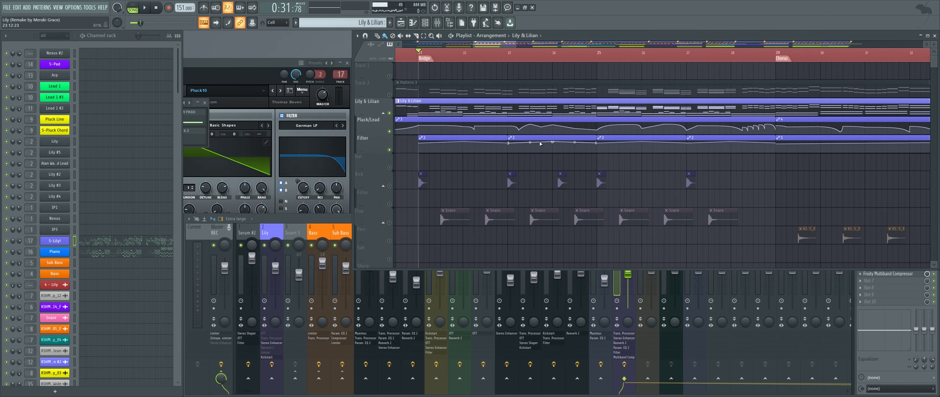
{"action": "key", "text": "space"}
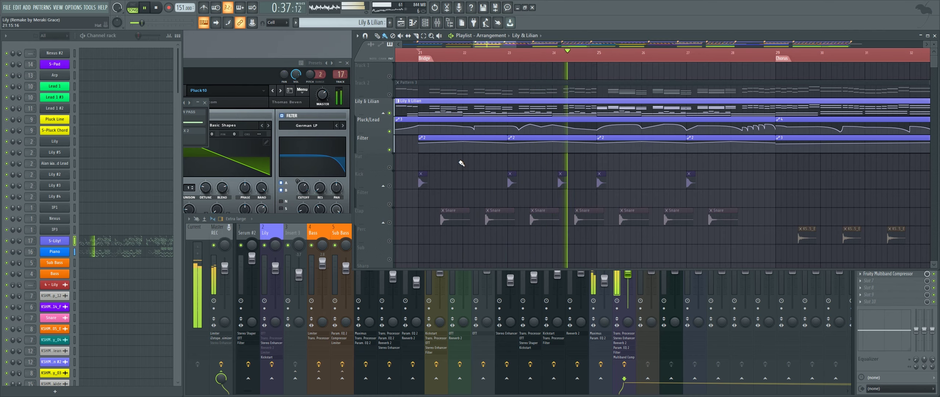
{"action": "left_click", "coordinate": [245, 73]}
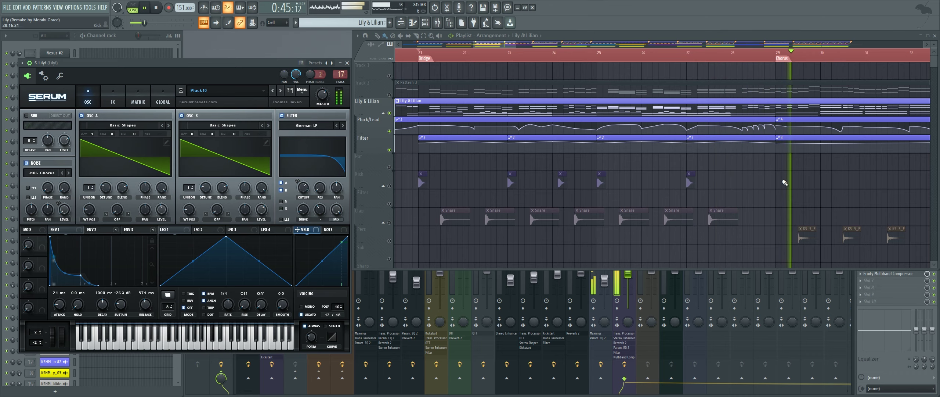
{"action": "scroll", "coordinate": [553, 170], "scroll_direction": "down", "scroll_amount": 4}
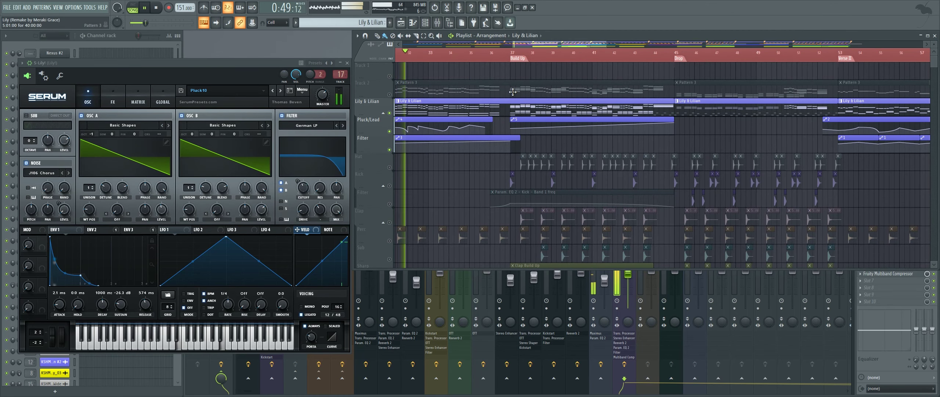
{"action": "key", "text": "space"}
Survey the Pluck/Lead and Filter clips through the later sections and select the Pluck/Lead automation clips spanning the Bridge and Chorus
{"action": "scroll", "coordinate": [512, 183], "scroll_direction": "right", "scroll_amount": 6}
{"action": "scroll", "coordinate": [586, 174], "scroll_direction": "down", "scroll_amount": 4}
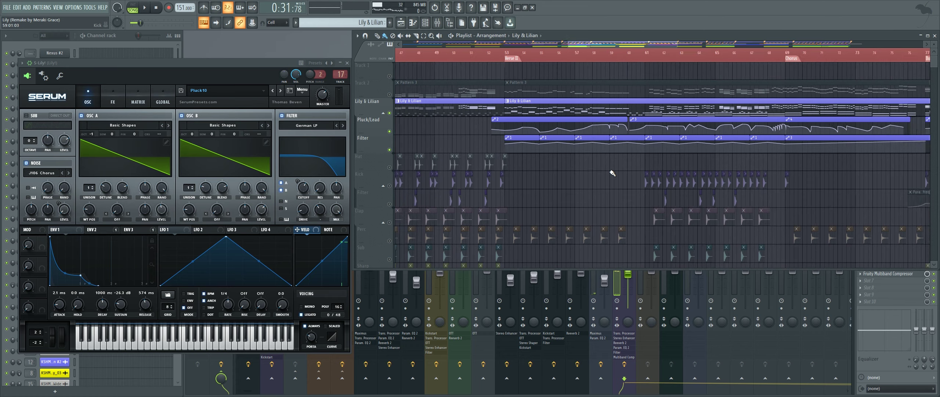
{"action": "scroll", "coordinate": [665, 176], "scroll_direction": "left", "scroll_amount": 10}
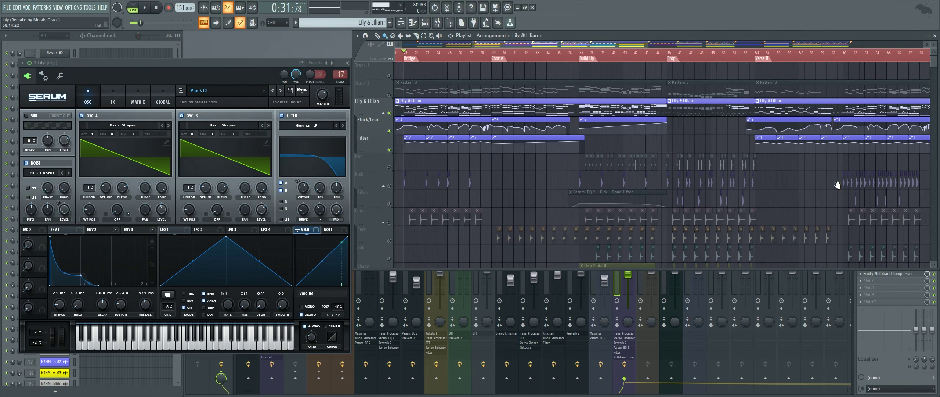
{"action": "left_click_drag", "start_coordinate": [566, 131], "coordinate": [702, 124]}
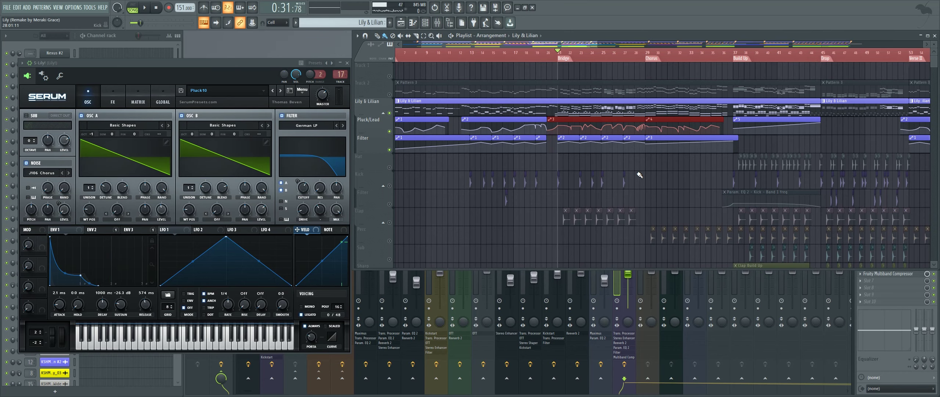
{"action": "scroll", "coordinate": [640, 175], "scroll_direction": "down", "scroll_amount": 5}
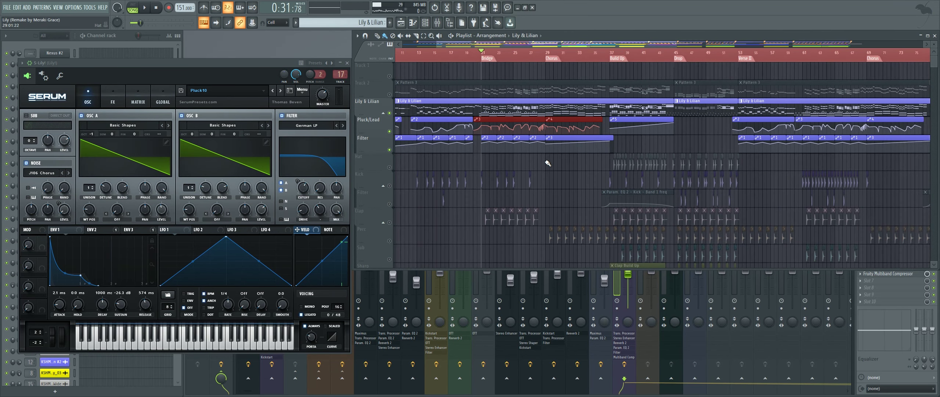
Solo the Kick track, play it from bar 13 and unmute the Filter track beneath it
{"action": "scroll", "coordinate": [561, 178], "scroll_direction": "up", "scroll_amount": 3}
{"action": "right_click", "coordinate": [389, 186]}
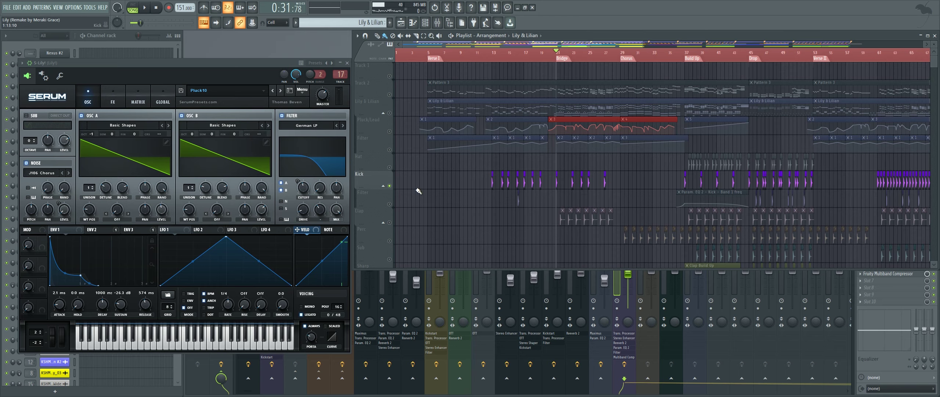
{"action": "scroll", "coordinate": [523, 149], "scroll_direction": "up", "scroll_amount": 3}
{"action": "scroll", "coordinate": [511, 130], "scroll_direction": "up", "scroll_amount": 2}
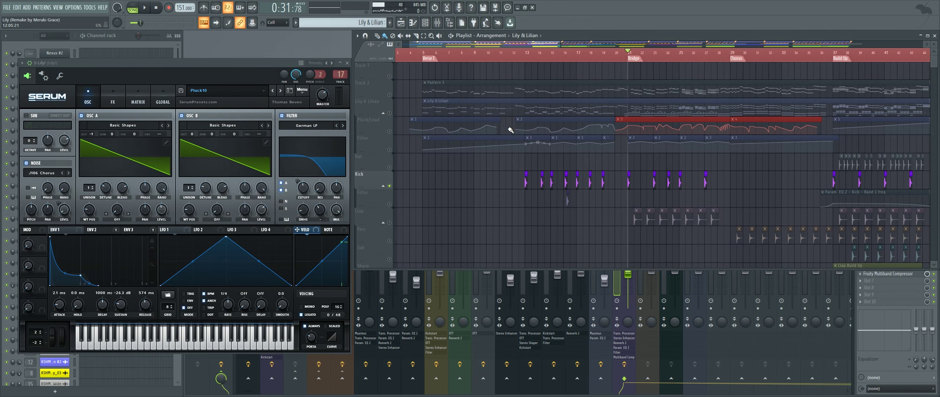
{"action": "left_click", "coordinate": [432, 59]}
{"action": "left_click", "coordinate": [526, 56]}
{"action": "scroll", "coordinate": [477, 162], "scroll_direction": "down", "scroll_amount": 2}
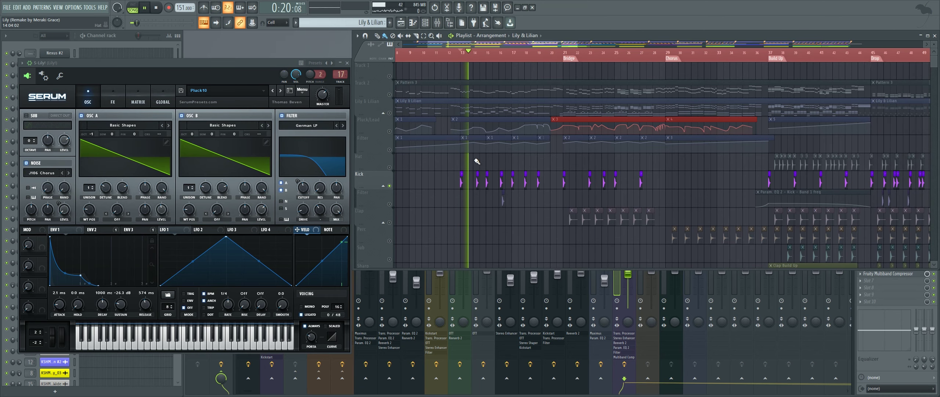
{"action": "left_click", "coordinate": [389, 204]}
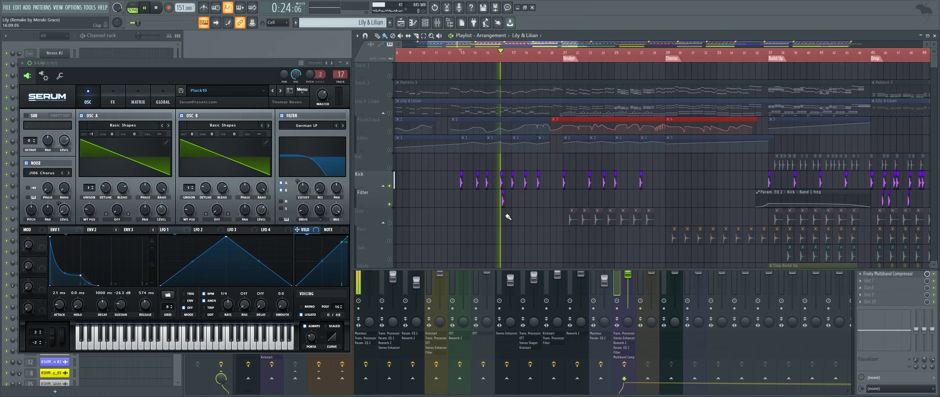
{"action": "key", "text": "space"}
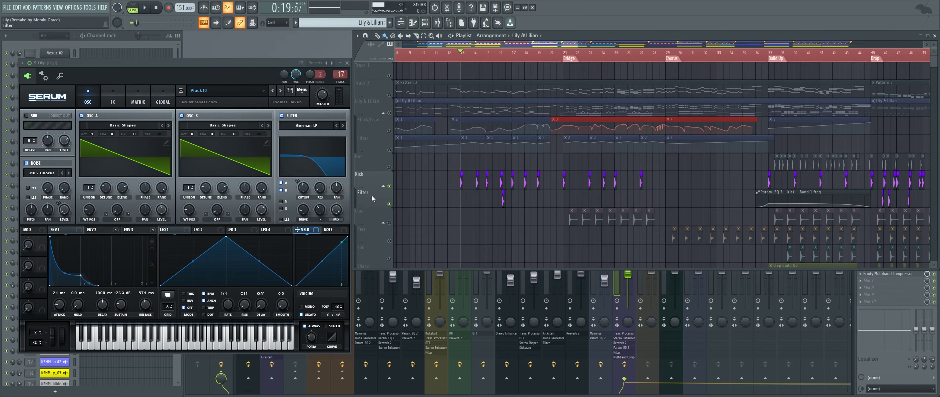
Select the Param. EQ 2 - Kick - Band 1 freq automation clip and play the kick from just before the Build Up
{"action": "scroll", "coordinate": [493, 205], "scroll_direction": "right", "scroll_amount": 3}
{"action": "left_click", "coordinate": [696, 205]}
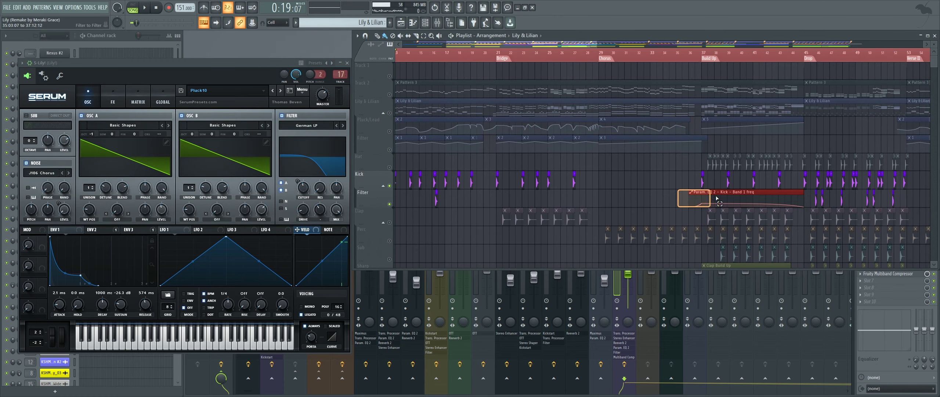
{"action": "left_click_drag", "start_coordinate": [695, 205], "coordinate": [549, 202]}
{"action": "scroll", "coordinate": [493, 209], "scroll_direction": "up", "scroll_amount": 3}
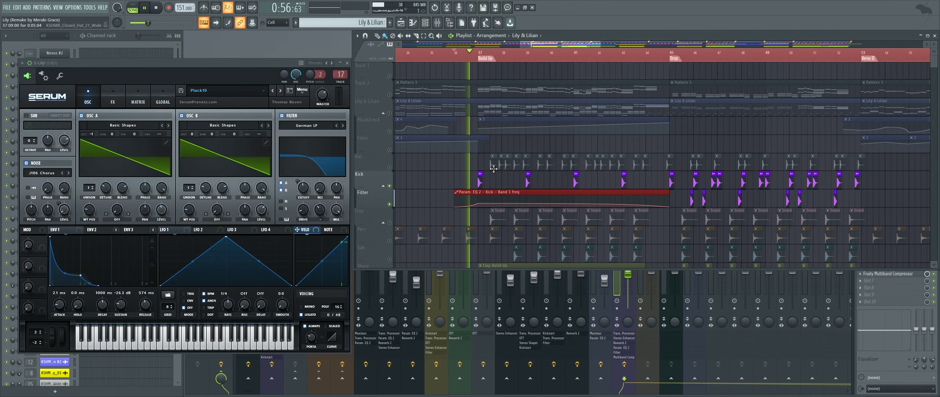
{"action": "left_click_drag", "start_coordinate": [563, 197], "coordinate": [552, 197]}
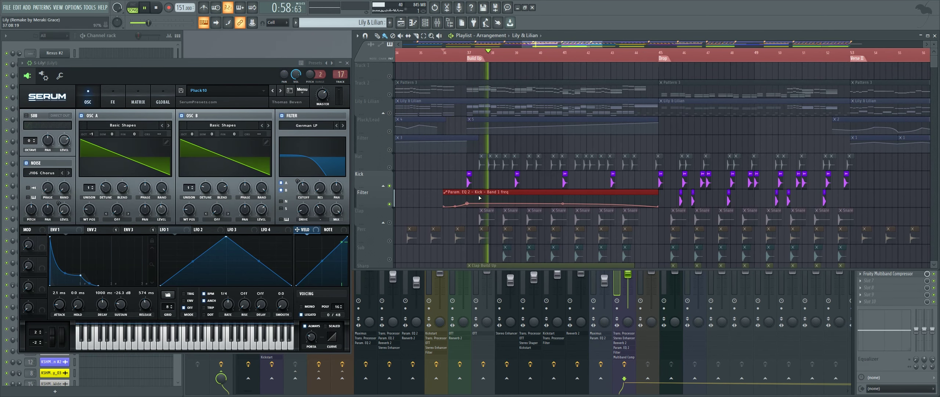
Open the KSHMR_Punchy_Kick_14_F sample and the Fruity parametric EQ 2 on its mixer track, watching the filter automation play through the Drop
{"action": "double_click", "coordinate": [468, 179]}
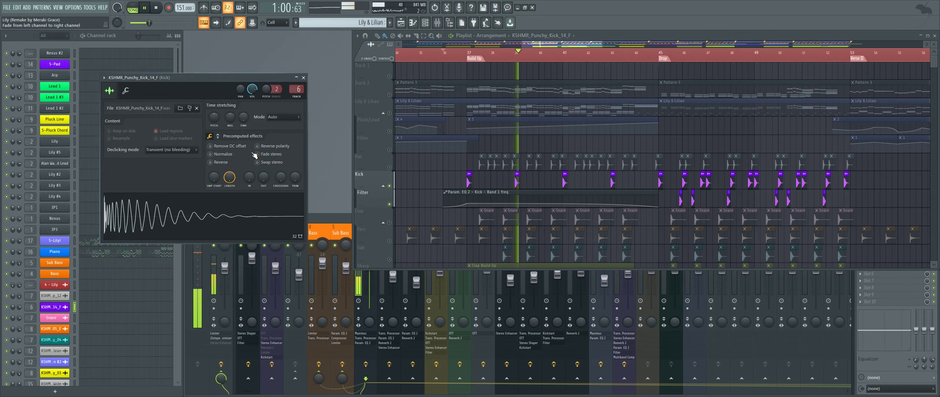
{"action": "double_click", "coordinate": [297, 89]}
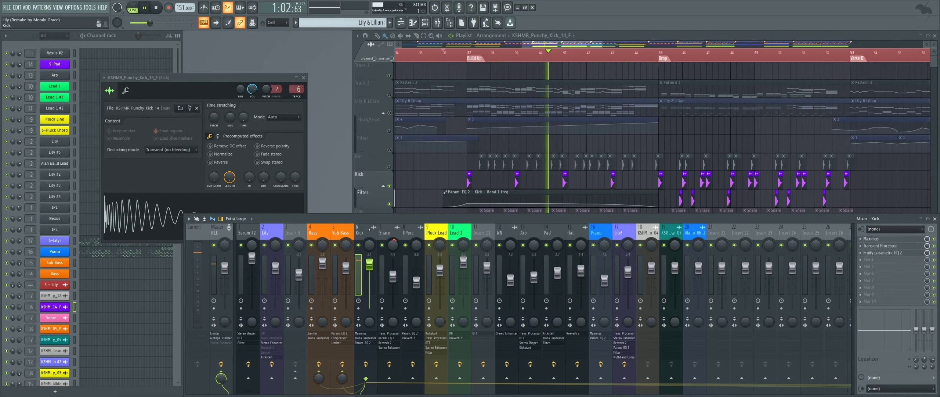
{"action": "left_click", "coordinate": [881, 253]}
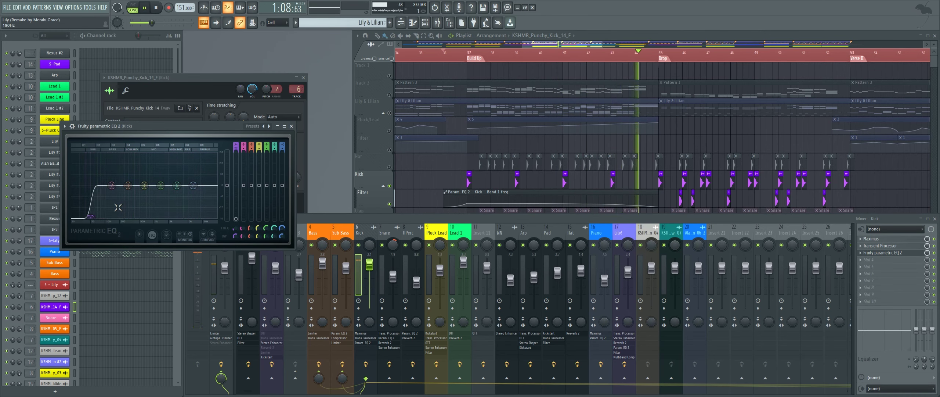
{"action": "left_click_drag", "start_coordinate": [496, 188], "coordinate": [483, 155]}
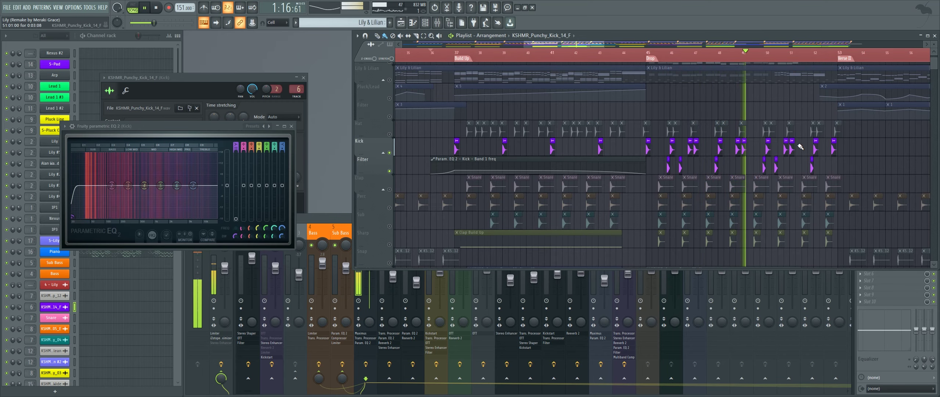
{"action": "scroll", "coordinate": [665, 162], "scroll_direction": "up", "scroll_amount": 1}
{"action": "key", "text": "space"}
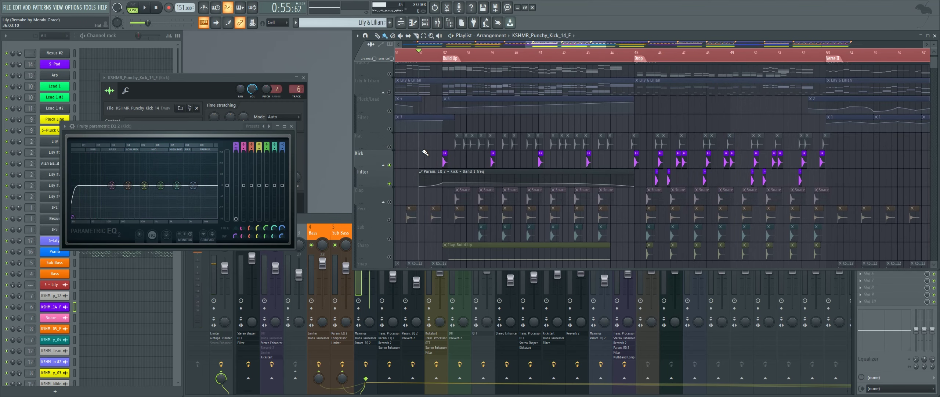
Trigger the kick sample several times and check the band 1 low cut in the Fruity parametric EQ 2
{"action": "key", "text": "q"}
{"action": "key", "text": "q"}
{"action": "key", "text": "q"}
{"action": "key", "text": "q"}
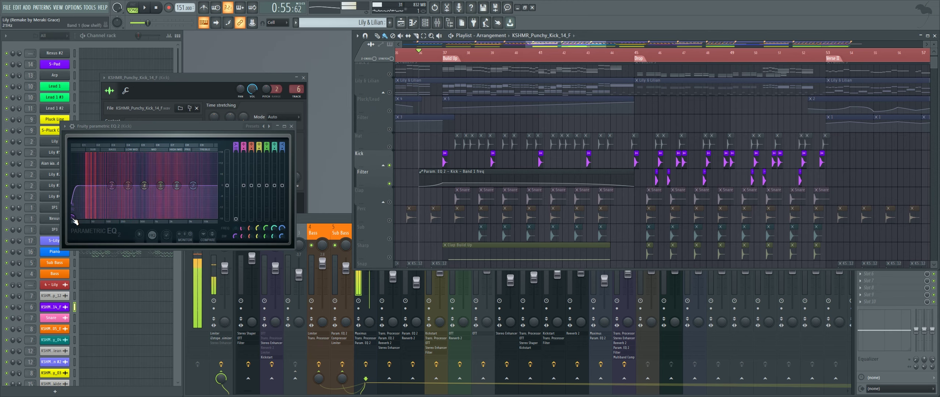
{"action": "mouse_move", "coordinate": [75, 220]}
{"action": "left_mouse_down"}
{"action": "mouse_move", "coordinate": [169, 218]}
{"action": "mouse_move", "coordinate": [72, 216]}
{"action": "left_mouse_up"}
Unmute the Clap track alongside the Kick and Filter tracks in the playlist
{"action": "scroll", "coordinate": [584, 95], "scroll_direction": "down", "scroll_amount": 2}
{"action": "scroll", "coordinate": [580, 140], "scroll_direction": "down", "scroll_amount": 4}
{"action": "left_click_drag", "start_coordinate": [517, 134], "coordinate": [577, 164]}
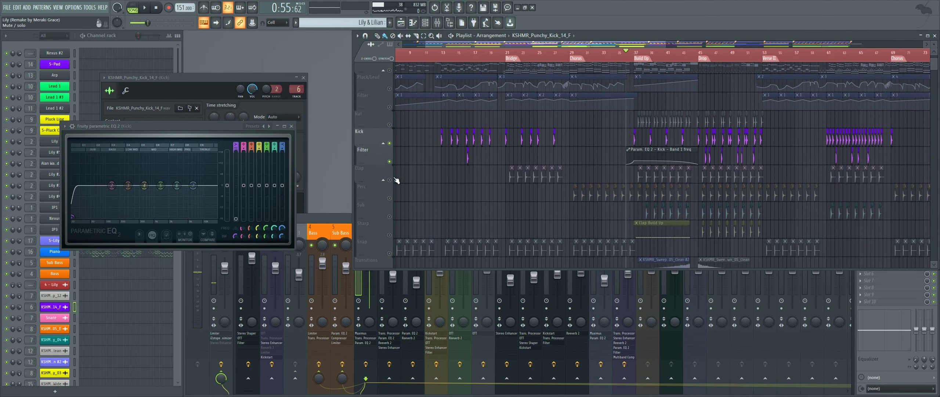
{"action": "scroll", "coordinate": [541, 155], "scroll_direction": "down", "scroll_amount": 2}
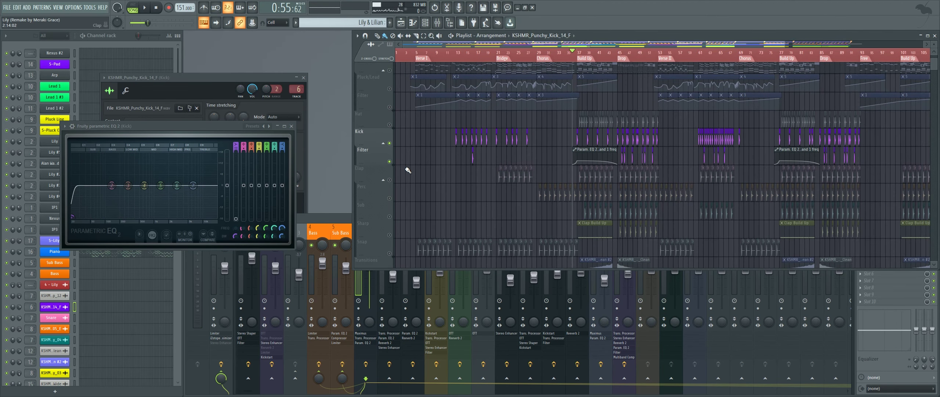
{"action": "left_click", "coordinate": [389, 180]}
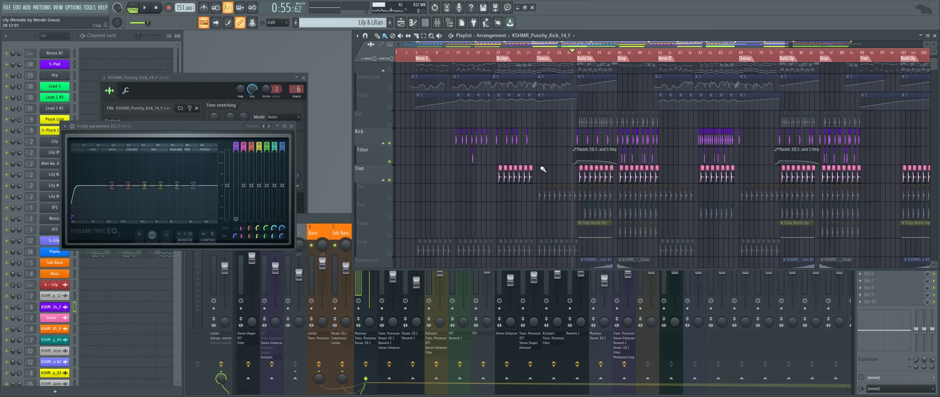
Play the kick and clap pattern together from the Bridge marker
{"action": "scroll", "coordinate": [512, 128], "scroll_direction": "up", "scroll_amount": 2}
{"action": "scroll", "coordinate": [511, 128], "scroll_direction": "up", "scroll_amount": 3}
{"action": "key", "text": "space"}
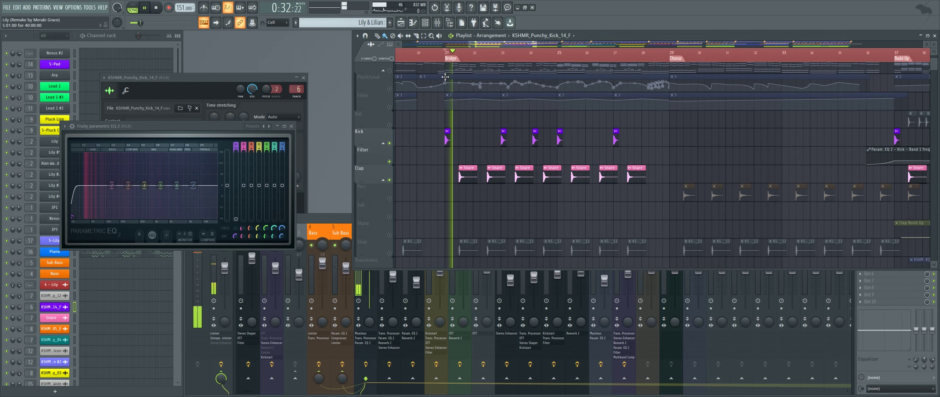
{"action": "left_click_drag", "start_coordinate": [493, 159], "coordinate": [451, 173]}
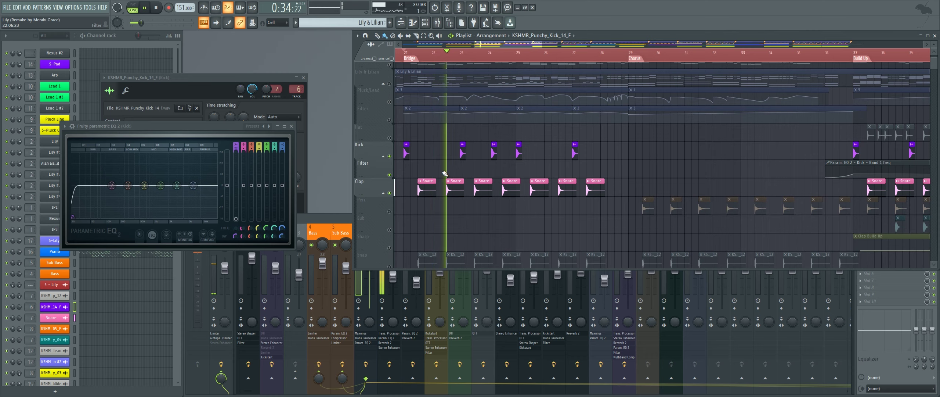
{"action": "scroll", "coordinate": [467, 175], "scroll_direction": "down", "scroll_amount": 2}
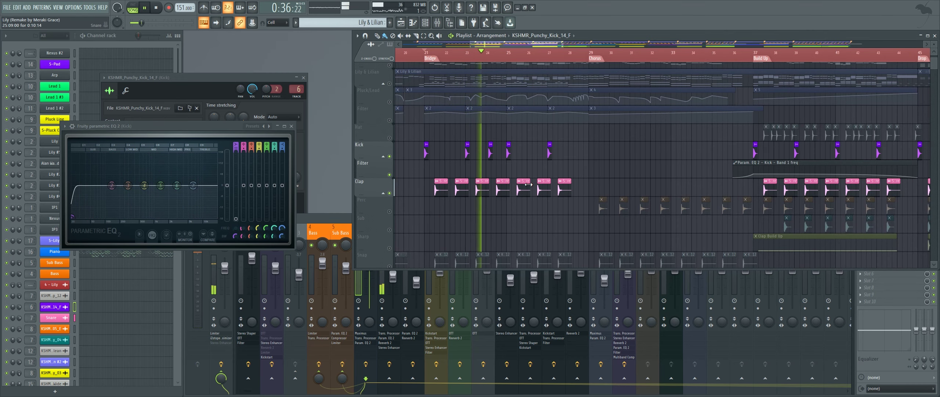
{"action": "key", "text": "space"}
Unmute the Perc track and play the combined kick, clap and percussion from the Build Up marker
{"action": "left_click_drag", "start_coordinate": [595, 178], "coordinate": [442, 205]}
{"action": "left_click", "coordinate": [390, 209]}
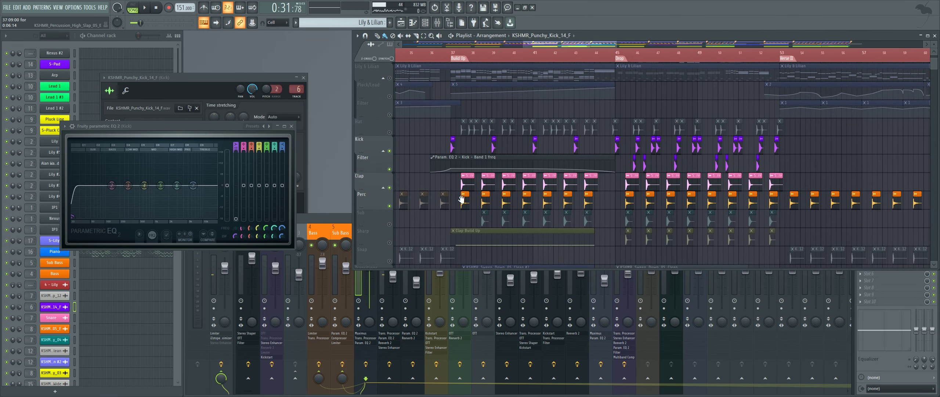
{"action": "left_click", "coordinate": [441, 54]}
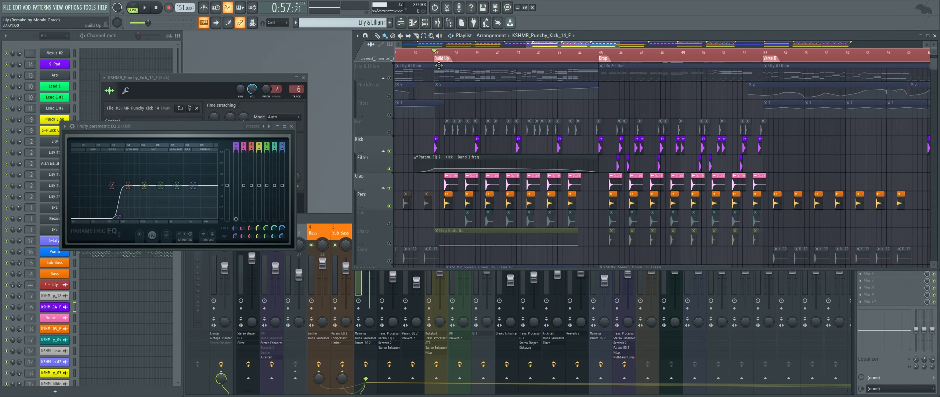
{"action": "key", "text": "space"}
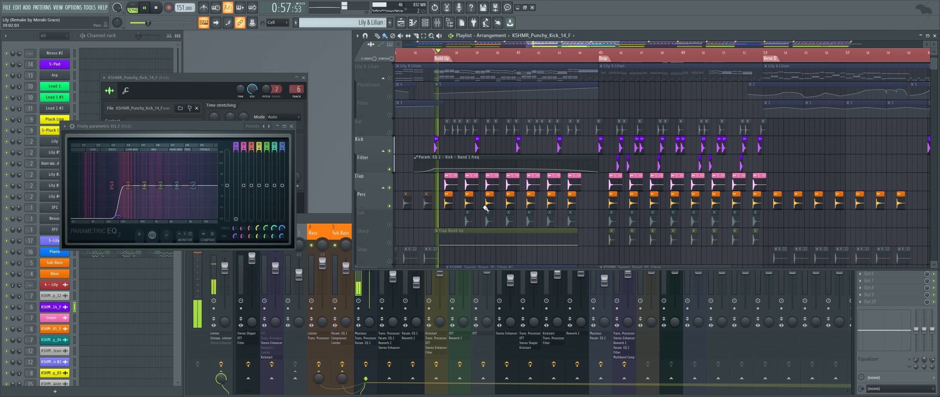
Solo the Perc track and play it from the Build Up, and do the same with the Clap track
{"action": "right_click", "coordinate": [390, 206]}
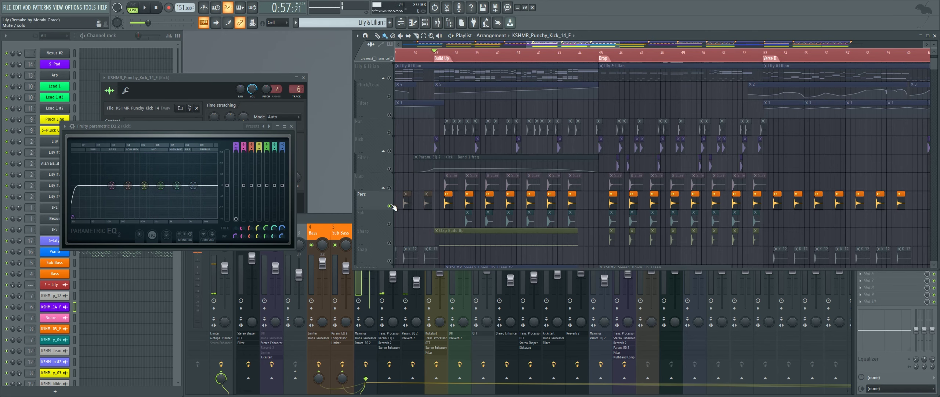
{"action": "key", "text": "space"}
{"action": "key", "text": "space"}
{"action": "right_click", "coordinate": [389, 188]}
{"action": "key", "text": "space"}
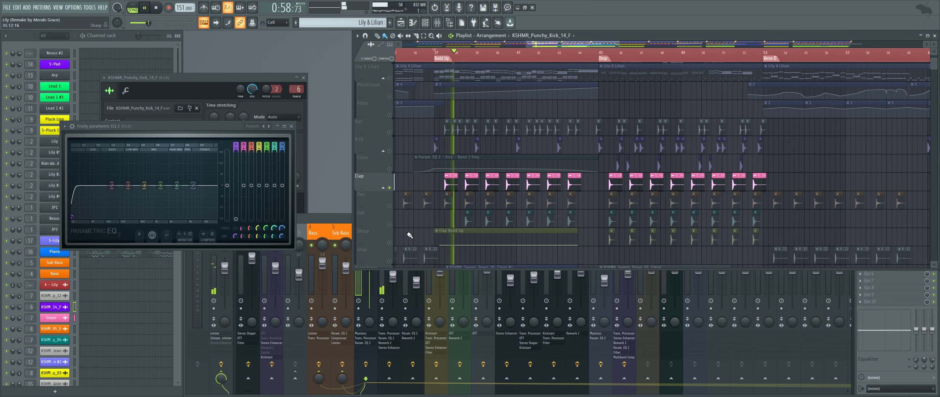
{"action": "key", "text": "space"}
Solo the Sub track and play its first hit in the Drop
{"action": "right_click", "coordinate": [390, 224]}
{"action": "left_click", "coordinate": [472, 59]}
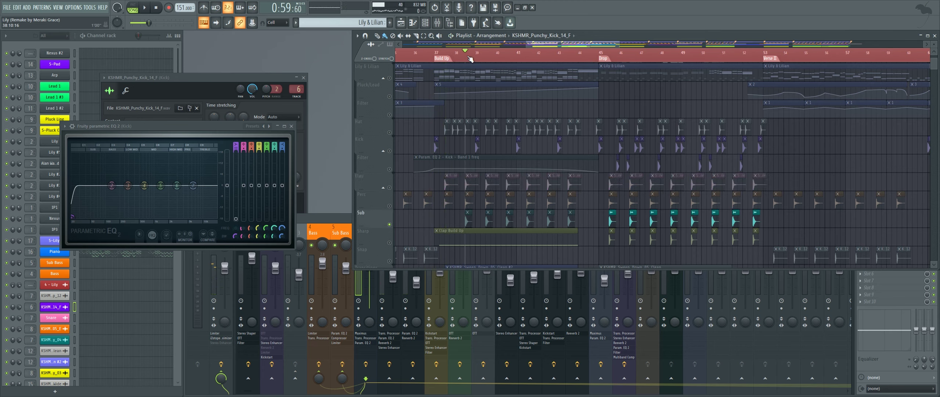
{"action": "left_click", "coordinate": [617, 54]}
{"action": "left_click", "coordinate": [611, 54]}
{"action": "key", "text": "space"}
{"action": "key", "text": "space"}
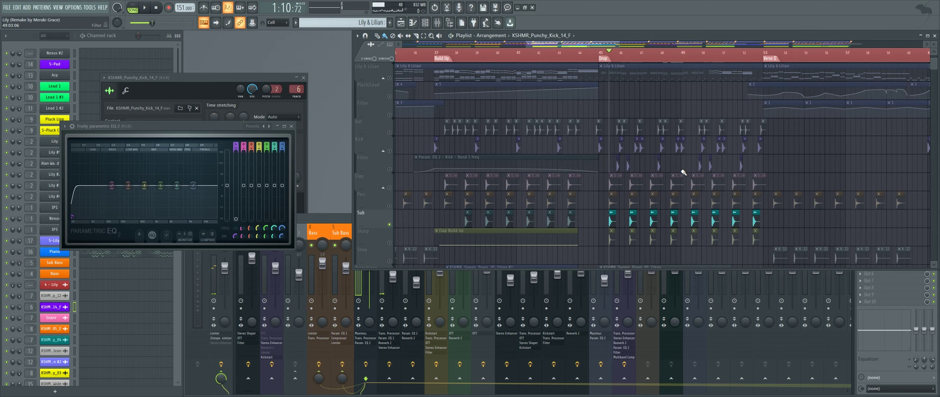
Solo the Sharp track and play its first hit in the Drop
{"action": "scroll", "coordinate": [551, 194], "scroll_direction": "down", "scroll_amount": 2}
{"action": "left_click_drag", "start_coordinate": [619, 193], "coordinate": [497, 197]}
{"action": "scroll", "coordinate": [529, 214], "scroll_direction": "up", "scroll_amount": 3}
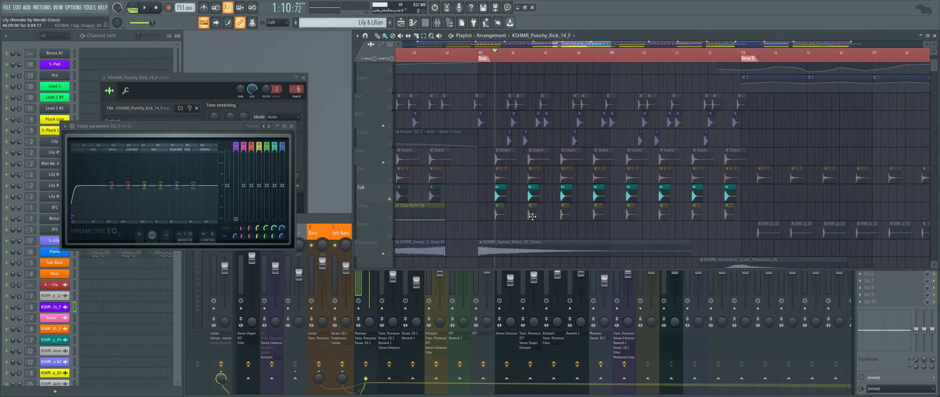
{"action": "left_click", "coordinate": [389, 217]}
{"action": "key", "text": "space"}
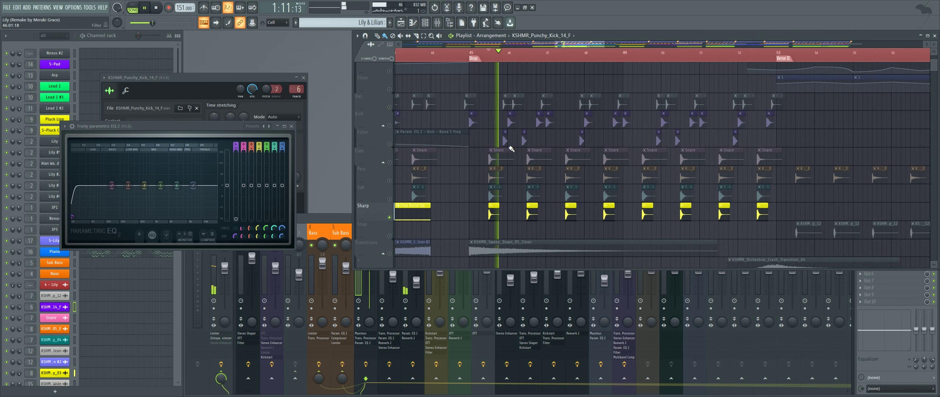
{"action": "key", "text": "space"}
Unmute the Sub, Perc and Clap tracks alongside Sharp and play the layered hit in the Drop
{"action": "scroll", "coordinate": [534, 179], "scroll_direction": "down", "scroll_amount": 3}
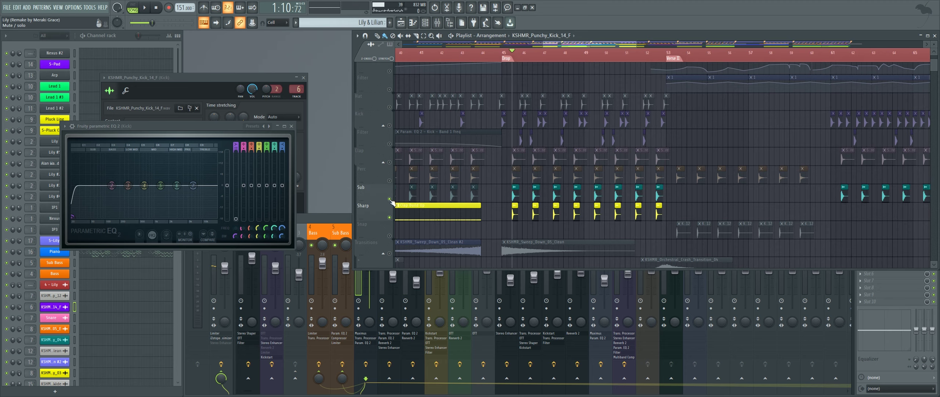
{"action": "left_click", "coordinate": [383, 162]}
{"action": "left_click", "coordinate": [384, 162]}
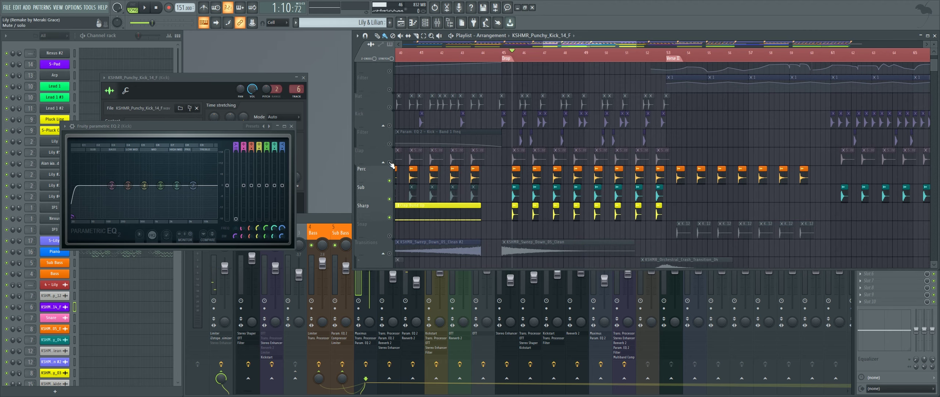
{"action": "key", "text": "space"}
{"action": "key", "text": "space"}
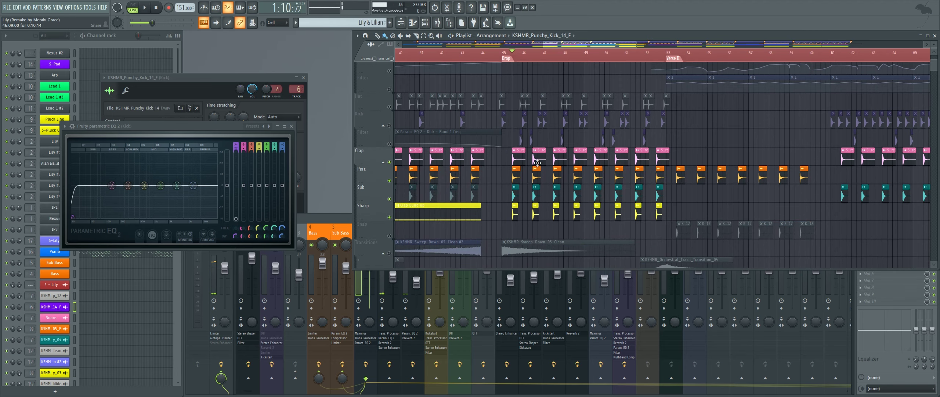
Examine how the Clap, Perc, Sub and Sharp clips are layered from the Drop through to the end of the arrangement
{"action": "scroll", "coordinate": [566, 191], "scroll_direction": "down", "scroll_amount": 4}
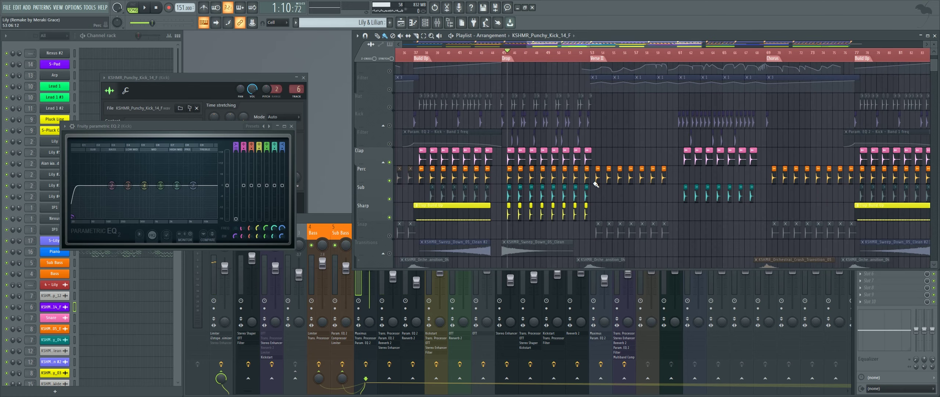
{"action": "scroll", "coordinate": [596, 184], "scroll_direction": "up", "scroll_amount": 4}
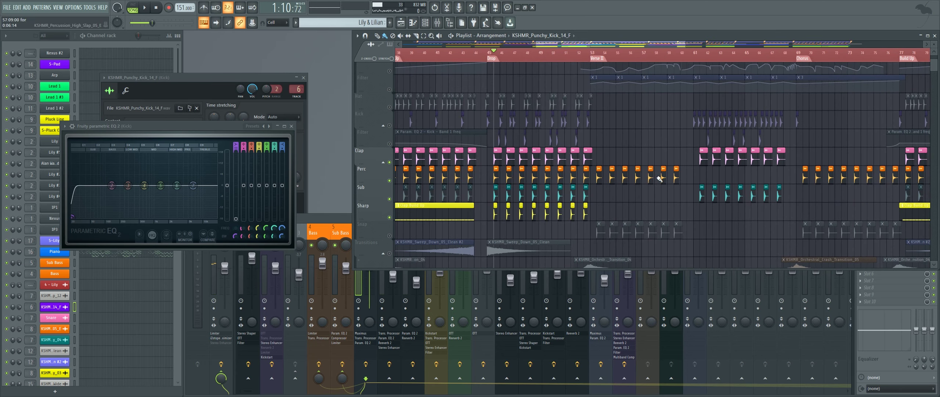
{"action": "left_click_drag", "start_coordinate": [619, 166], "coordinate": [563, 175]}
{"action": "left_click_drag", "start_coordinate": [503, 166], "coordinate": [607, 221]}
{"action": "left_click_drag", "start_coordinate": [665, 214], "coordinate": [500, 209]}
{"action": "left_click_drag", "start_coordinate": [458, 156], "coordinate": [551, 229]}
{"action": "left_click", "coordinate": [600, 228], "text": "ctrl"}
{"action": "left_click_drag", "start_coordinate": [632, 226], "coordinate": [535, 203]}
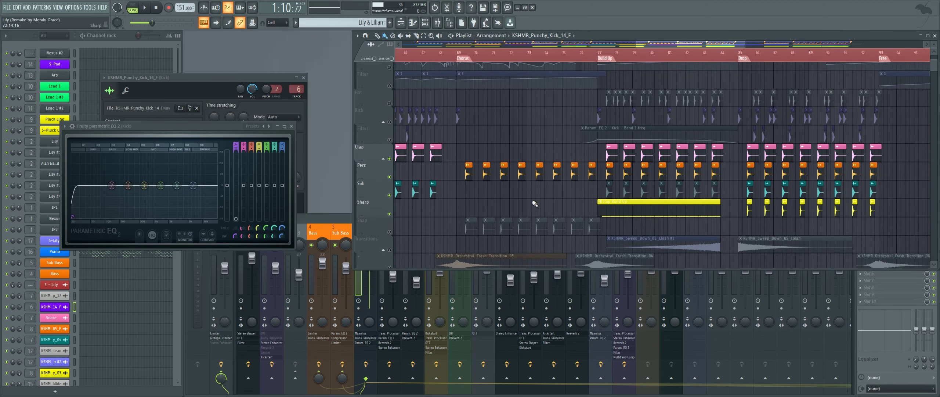
{"action": "left_click_drag", "start_coordinate": [641, 197], "coordinate": [507, 189]}
{"action": "left_click_drag", "start_coordinate": [658, 186], "coordinate": [543, 167]}
{"action": "left_click_drag", "start_coordinate": [700, 157], "coordinate": [523, 170]}
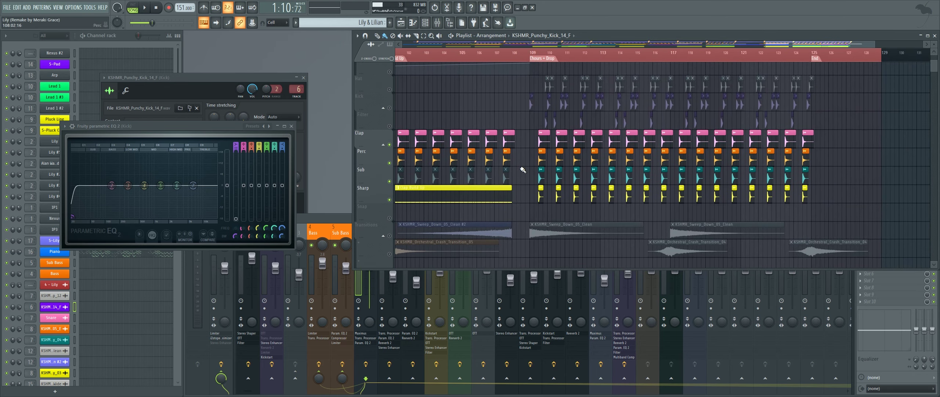
Go back to the second Drop and select its last stacked drum hits, and select three Perc clips in the Chorus before it
{"action": "left_click_drag", "start_coordinate": [537, 143], "coordinate": [715, 202]}
{"action": "left_click_drag", "start_coordinate": [565, 127], "coordinate": [574, 162]}
{"action": "left_click_drag", "start_coordinate": [473, 164], "coordinate": [682, 171]}
{"action": "left_click_drag", "start_coordinate": [633, 151], "coordinate": [616, 222]}
{"action": "left_click_drag", "start_coordinate": [502, 197], "coordinate": [691, 211]}
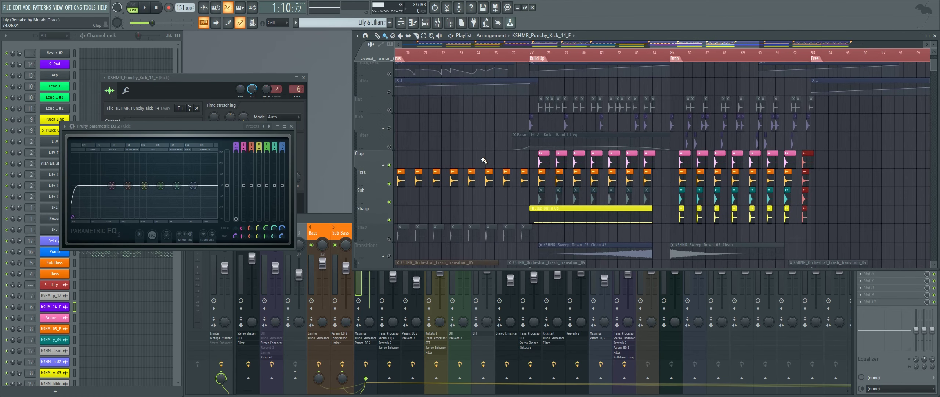
{"action": "left_click_drag", "start_coordinate": [450, 150], "coordinate": [500, 206]}
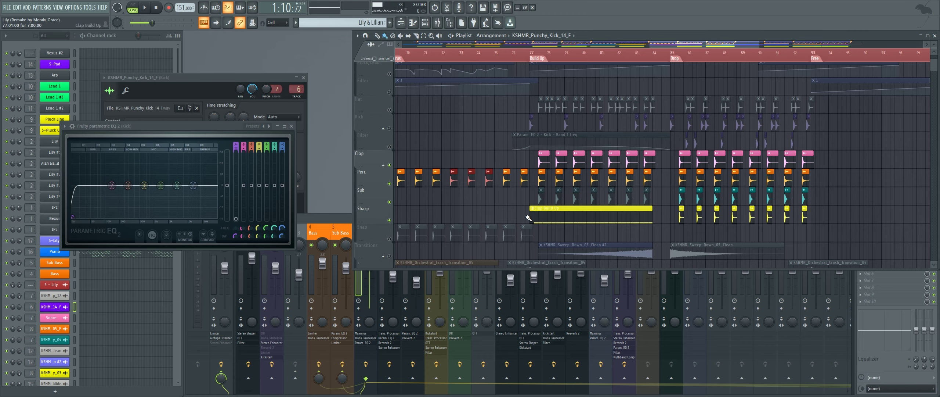
Solo the Snap track and play it from the Verse 1 marker
{"action": "scroll", "coordinate": [571, 209], "scroll_direction": "down", "scroll_amount": 3}
{"action": "left_click_drag", "start_coordinate": [511, 176], "coordinate": [677, 159]}
{"action": "scroll", "coordinate": [676, 160], "scroll_direction": "down", "scroll_amount": 1}
{"action": "left_click_drag", "start_coordinate": [557, 198], "coordinate": [617, 171]}
{"action": "right_click", "coordinate": [390, 192]}
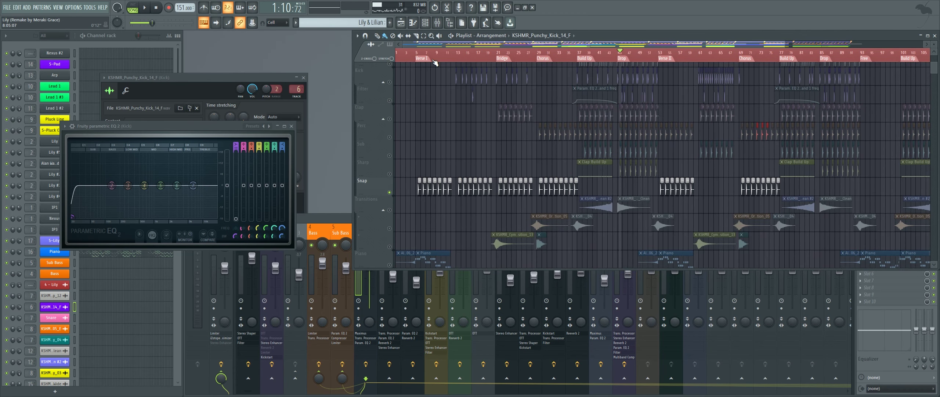
{"action": "left_click", "coordinate": [419, 56]}
{"action": "key", "text": "space"}
{"action": "scroll", "coordinate": [411, 176], "scroll_direction": "up", "scroll_amount": 4}
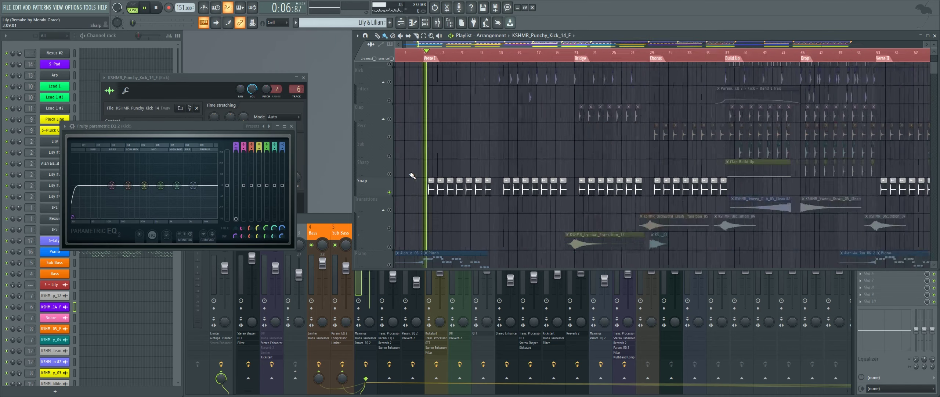
{"action": "scroll", "coordinate": [447, 198], "scroll_direction": "down", "scroll_amount": 4}
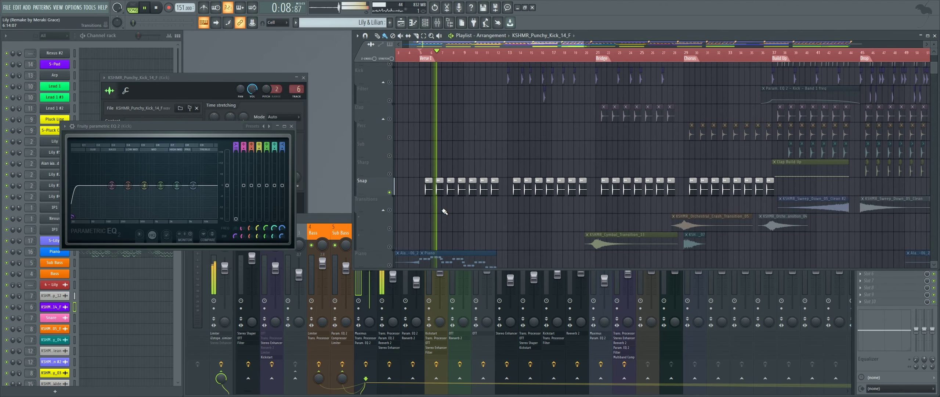
{"action": "left_click_drag", "start_coordinate": [443, 209], "coordinate": [485, 114]}
{"action": "key", "text": "space"}
Solo the Piano track, play it from Verse 1 and open the Piano pattern's notes in the piano roll
{"action": "right_click", "coordinate": [389, 169]}
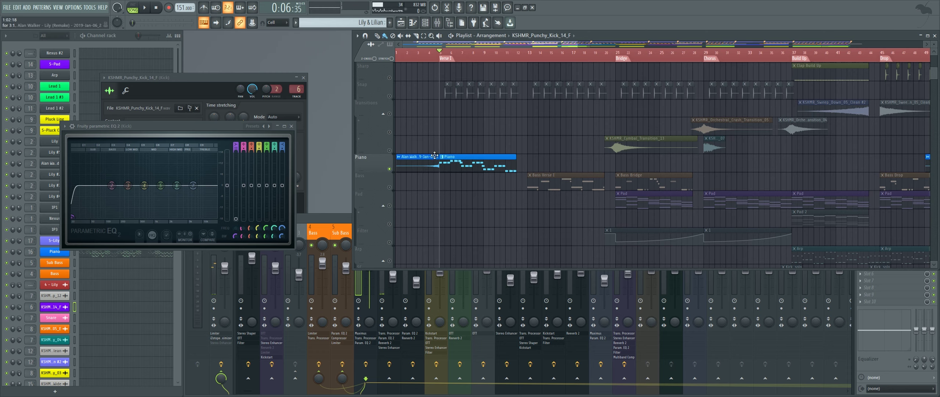
{"action": "key", "text": "space"}
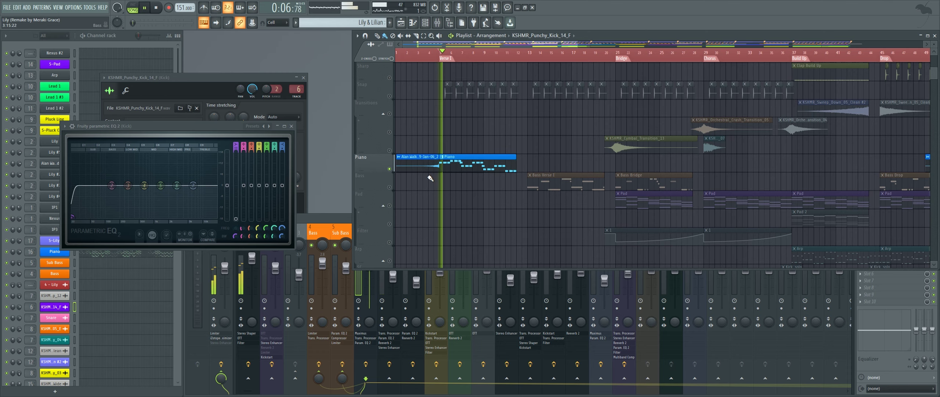
{"action": "double_click", "coordinate": [451, 168]}
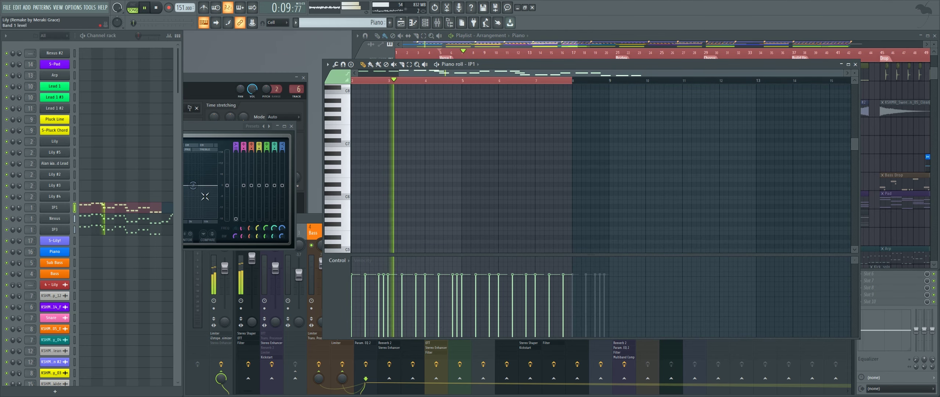
{"action": "key", "text": "space"}
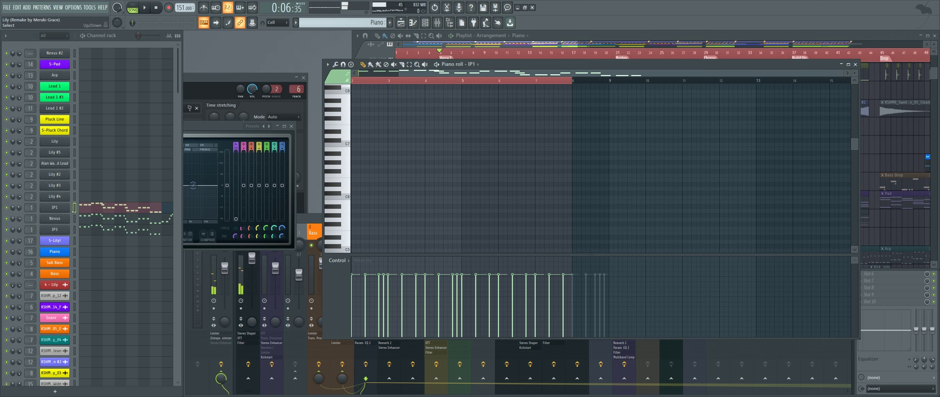
Show the three piano layer instruments, IP1 in Sylenth1, Nexus and IP3 in Serum, and audition their presets
{"action": "left_click", "coordinate": [64, 210]}
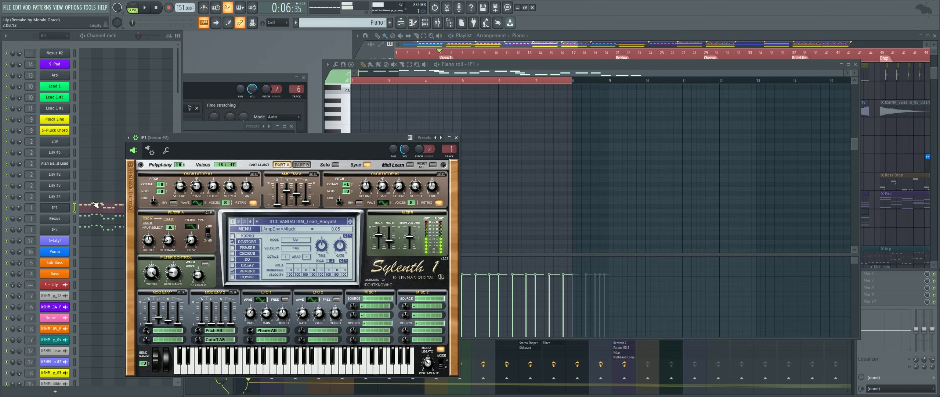
{"action": "left_click", "coordinate": [74, 218]}
{"action": "left_click", "coordinate": [61, 220]}
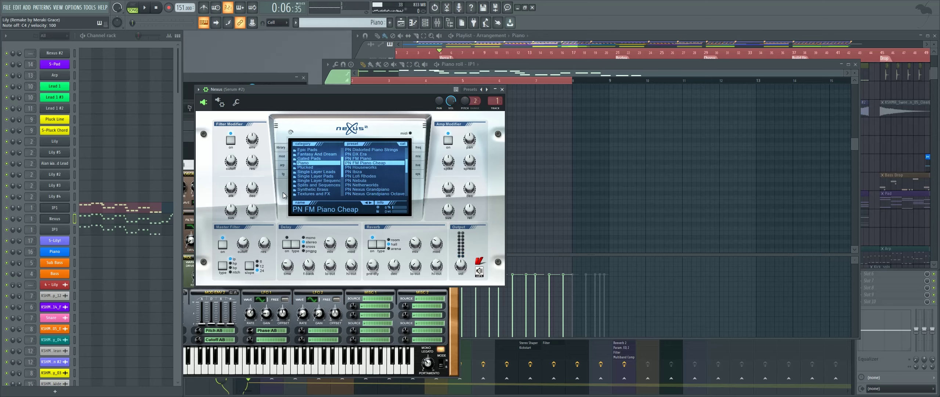
{"action": "key", "text": "z"}
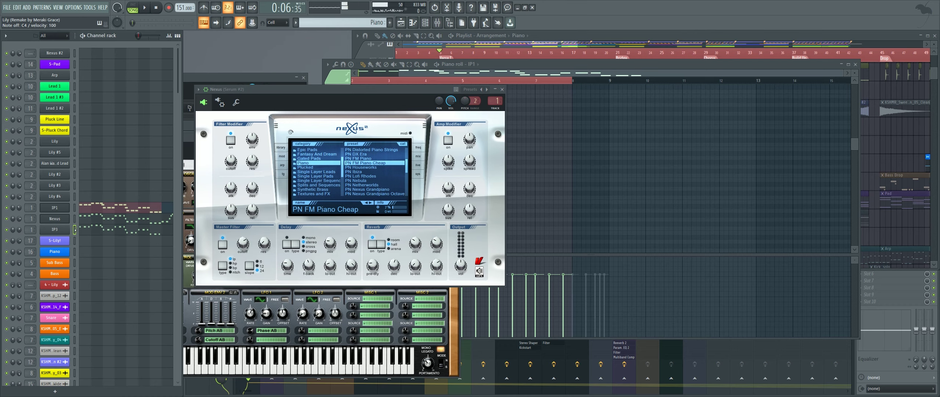
{"action": "left_click", "coordinate": [65, 232]}
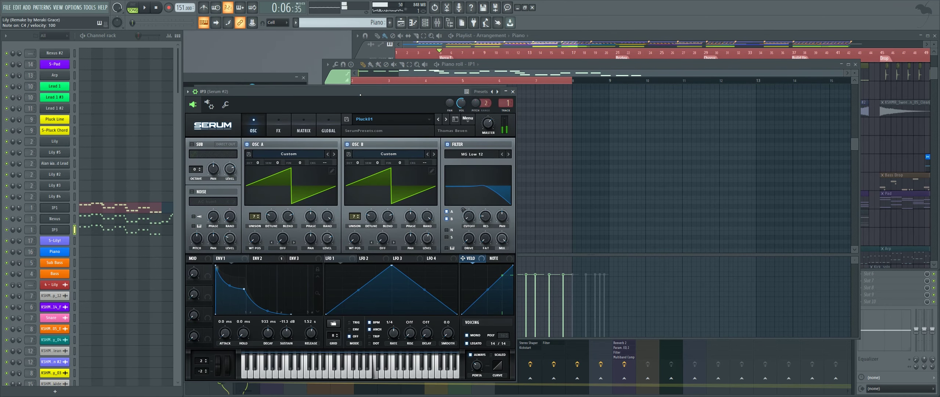
View the IP3 channel's notes in the piano roll and close it again
{"action": "left_click", "coordinate": [95, 229]}
{"action": "left_click", "coordinate": [94, 230]}
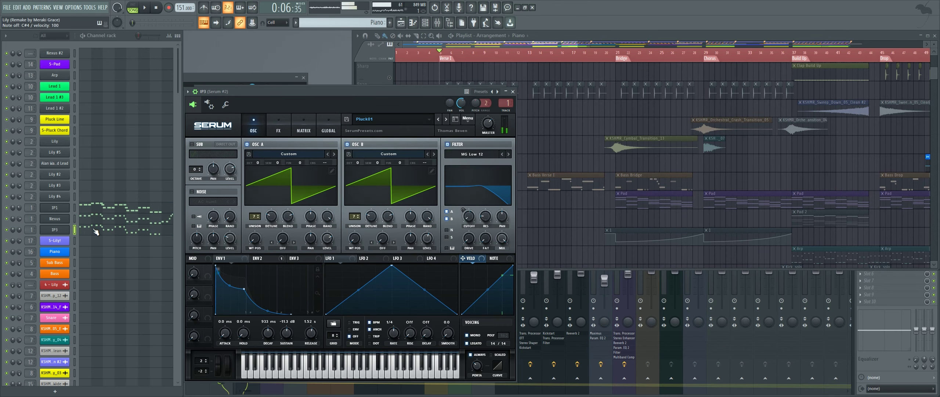
{"action": "left_click", "coordinate": [95, 229]}
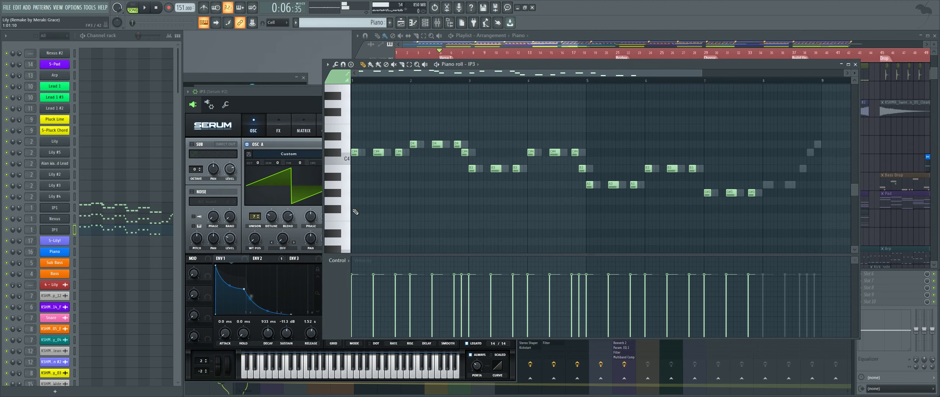
{"action": "scroll", "coordinate": [392, 192], "scroll_direction": "up", "scroll_amount": 4}
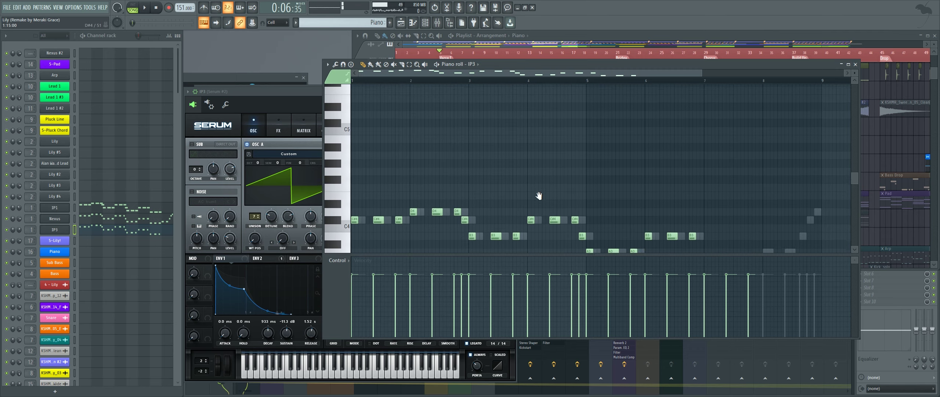
{"action": "left_click", "coordinate": [855, 65]}
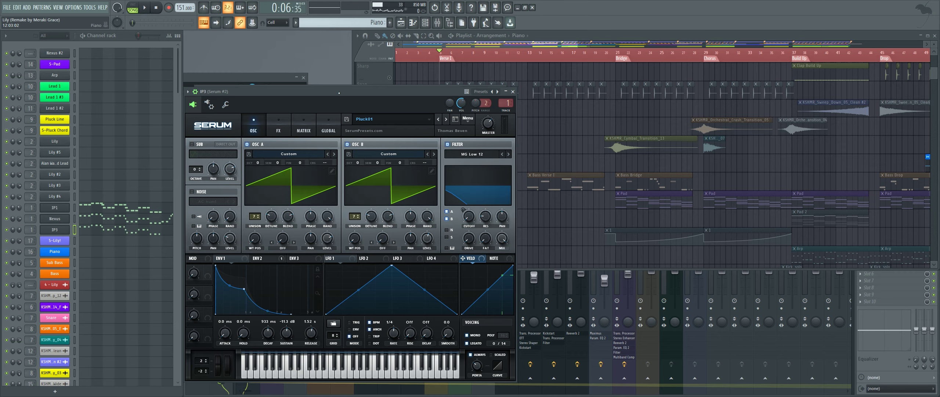
Return to the playlist and select the audio clip that leads into the first Piano clip at Verse 1
{"action": "left_click", "coordinate": [599, 36]}
{"action": "scroll", "coordinate": [431, 158], "scroll_direction": "down", "scroll_amount": 1}
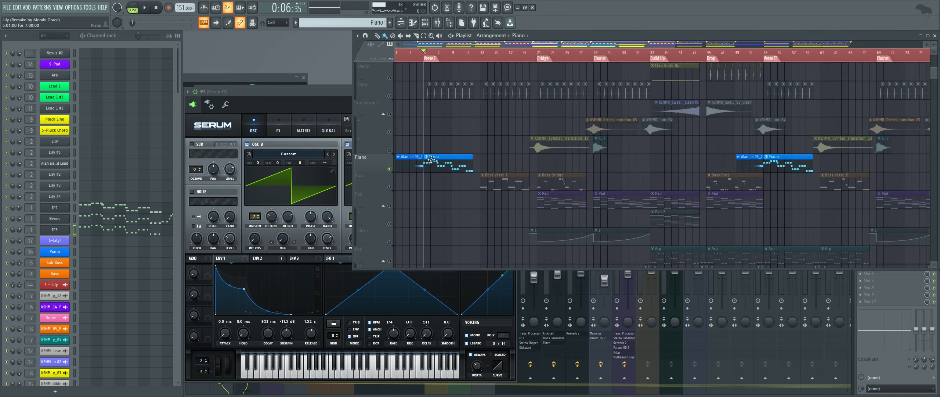
{"action": "scroll", "coordinate": [383, 167], "scroll_direction": "up", "scroll_amount": 2}
{"action": "scroll", "coordinate": [382, 167], "scroll_direction": "up", "scroll_amount": 2}
{"action": "scroll", "coordinate": [426, 159], "scroll_direction": "up", "scroll_amount": 1}
{"action": "left_click_drag", "start_coordinate": [474, 135], "coordinate": [493, 199]}
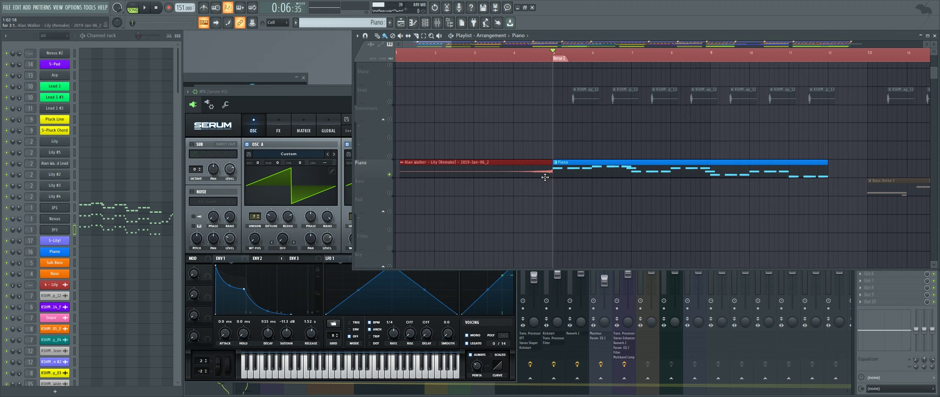
{"action": "scroll", "coordinate": [550, 177], "scroll_direction": "up", "scroll_amount": 2}
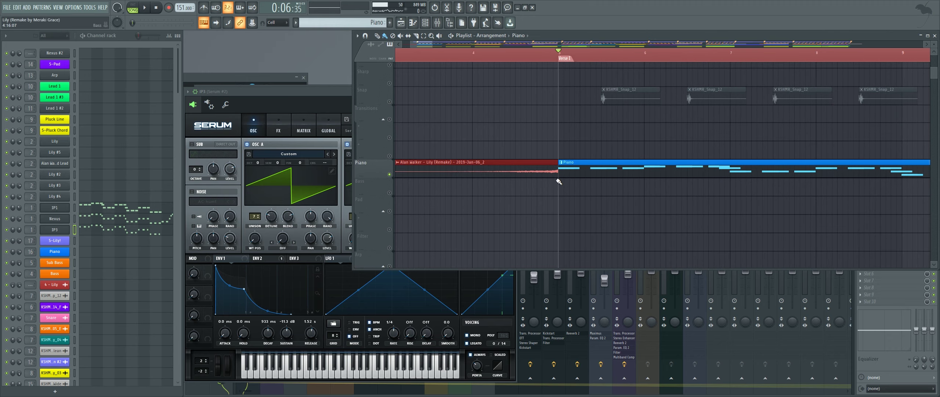
Open the Piano pattern in the piano roll, mark the first note of IP1 and return to the playlist
{"action": "left_click", "coordinate": [573, 168]}
{"action": "double_click", "coordinate": [572, 168]}
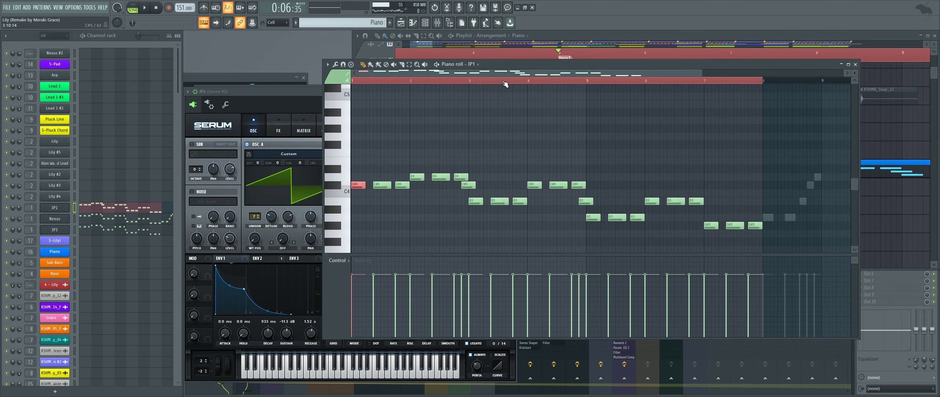
{"action": "left_click", "coordinate": [628, 33]}
{"action": "left_click", "coordinate": [498, 170]}
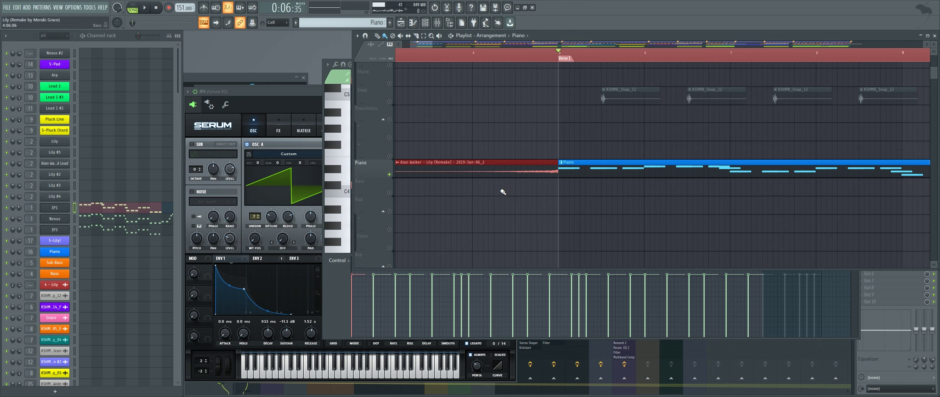
Play the audio clip before Verse 1 into the start of the Piano clip
{"action": "left_click", "coordinate": [500, 53]}
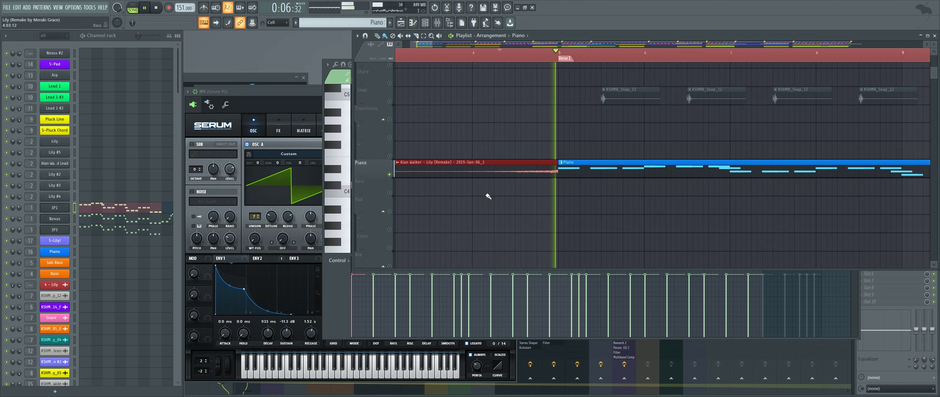
{"action": "scroll", "coordinate": [488, 146], "scroll_direction": "down", "scroll_amount": 5}
{"action": "key", "text": "space"}
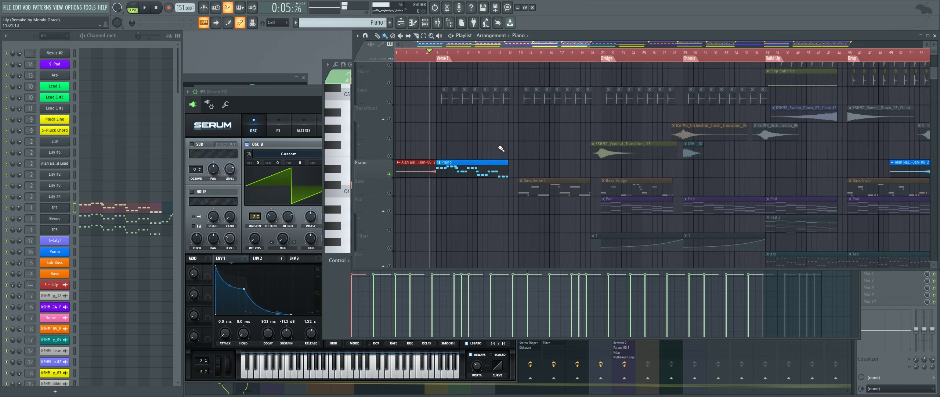
Open the Bass Verse 1 clip in the piano roll and play its Sub Bass notes
{"action": "scroll", "coordinate": [539, 158], "scroll_direction": "down", "scroll_amount": 1}
{"action": "left_click_drag", "start_coordinate": [518, 153], "coordinate": [463, 151]}
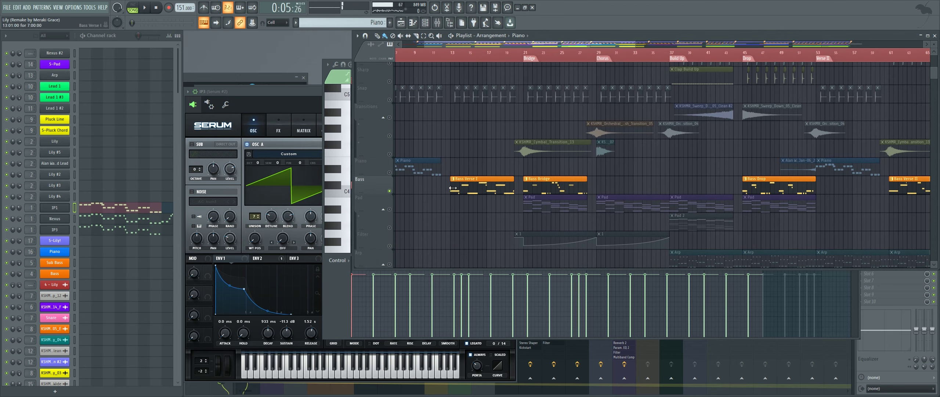
{"action": "scroll", "coordinate": [463, 181], "scroll_direction": "up", "scroll_amount": 3}
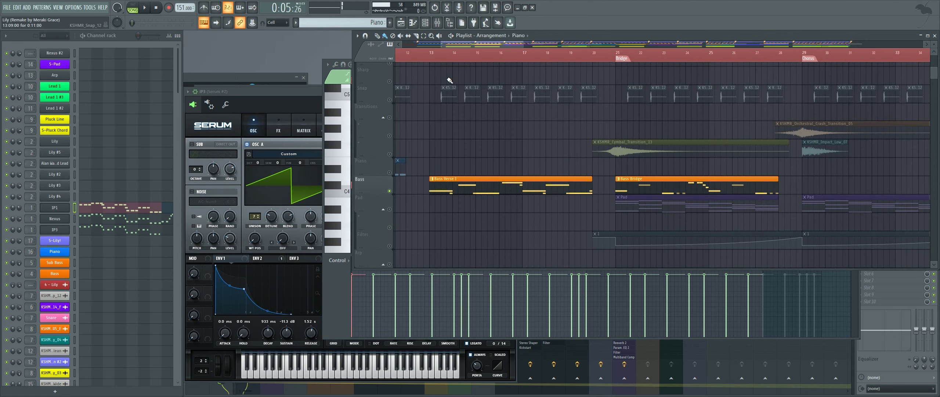
{"action": "double_click", "coordinate": [440, 180]}
{"action": "key", "text": "space"}
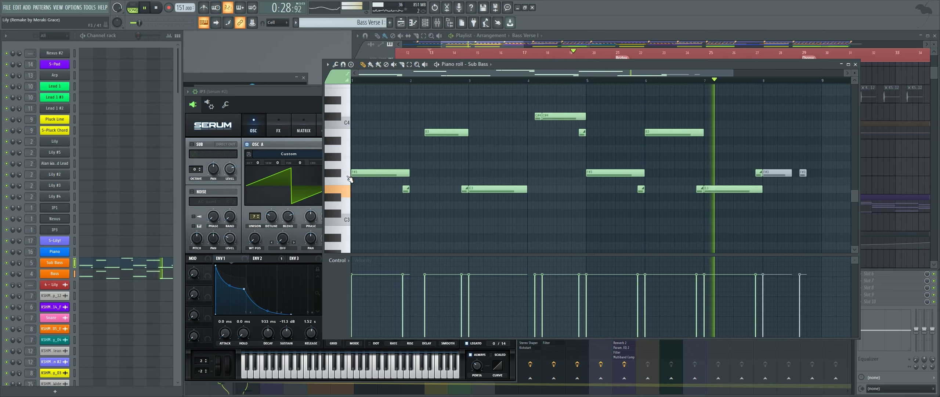
{"action": "key", "text": "space"}
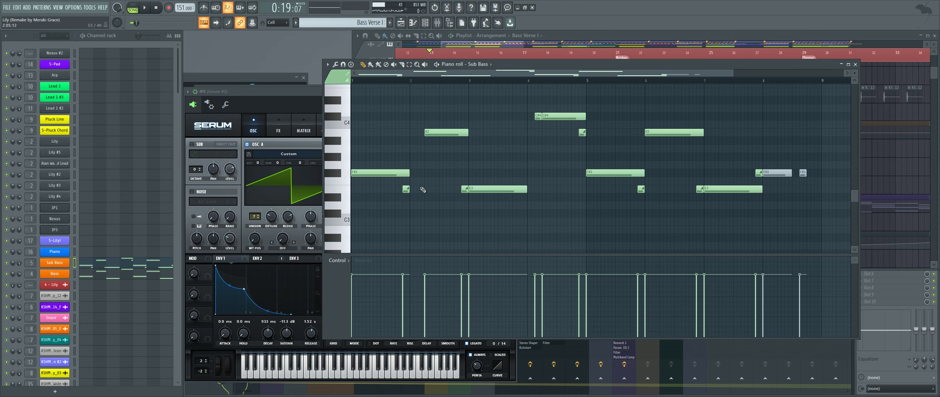
Select the short slide notes between the long notes of the Sub Bass part
{"action": "left_click", "coordinate": [407, 189]}
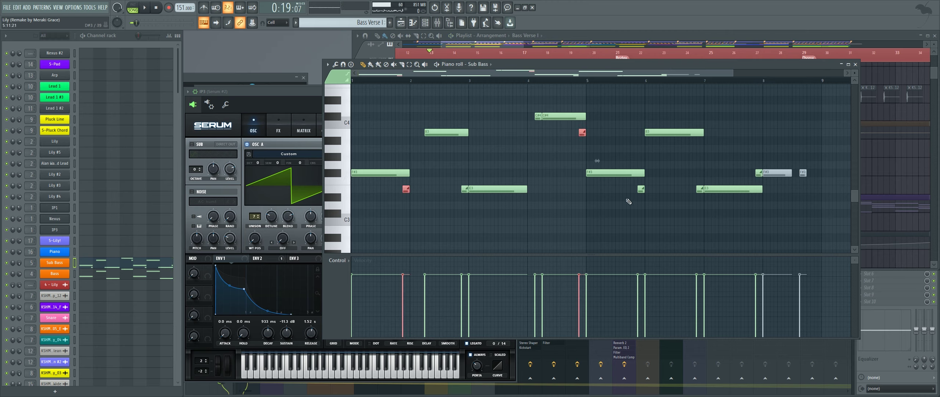
{"action": "left_click", "coordinate": [464, 189]}
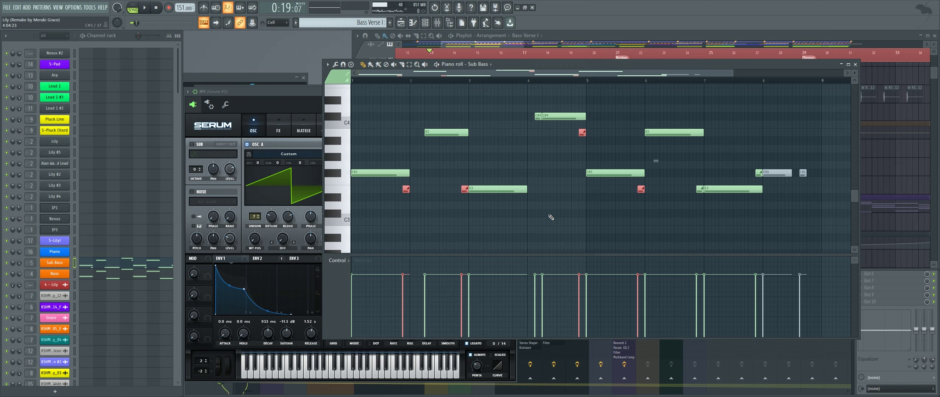
{"action": "scroll", "coordinate": [541, 213], "scroll_direction": "up", "scroll_amount": 1}
{"action": "scroll", "coordinate": [514, 199], "scroll_direction": "down", "scroll_amount": 2}
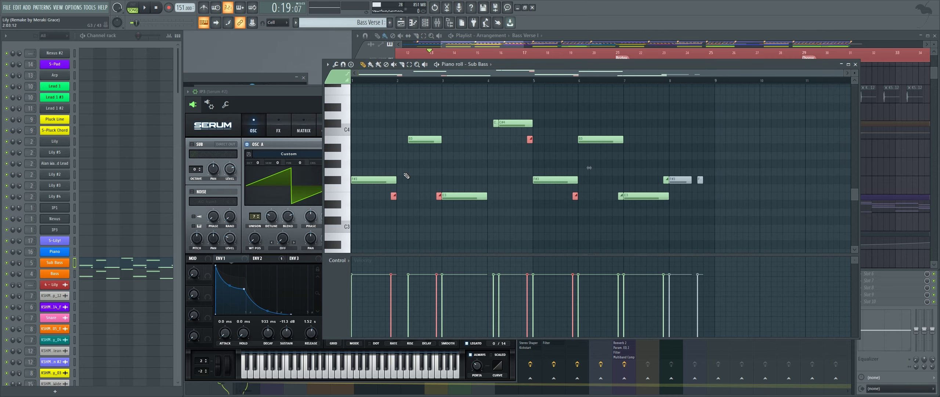
{"action": "scroll", "coordinate": [477, 182], "scroll_direction": "up", "scroll_amount": 1}
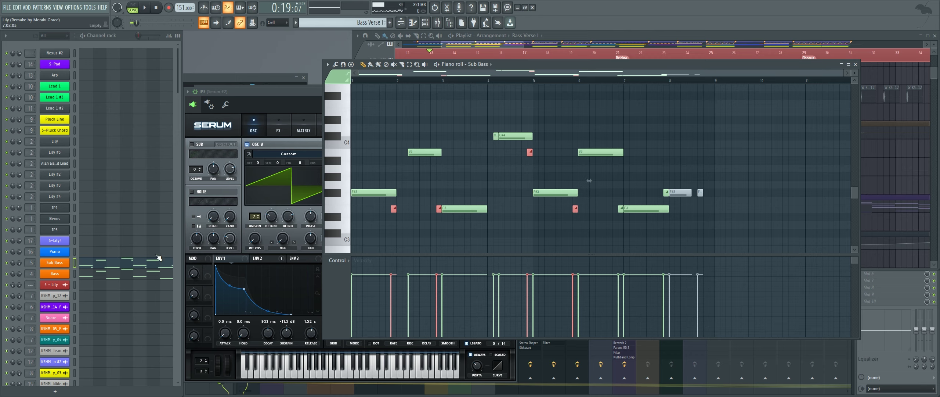
View the 3x Osc of the Sub Bass and the Sylenth1 of the Bass channel, and return to the playlist
{"action": "left_click", "coordinate": [67, 264]}
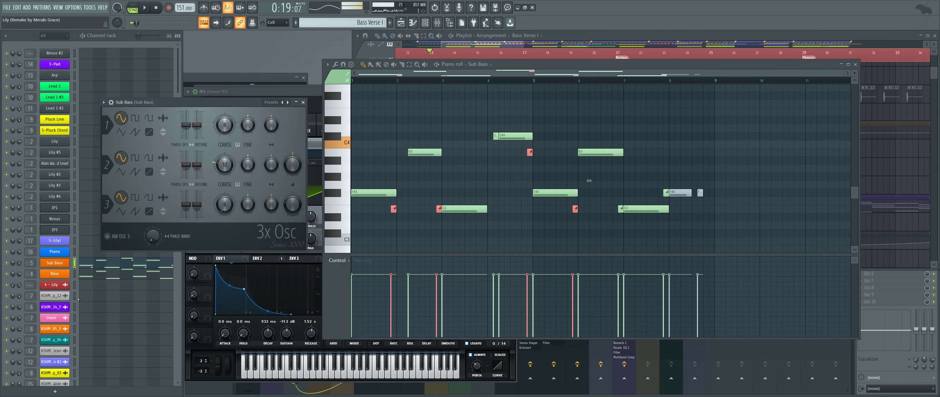
{"action": "left_click", "coordinate": [65, 274]}
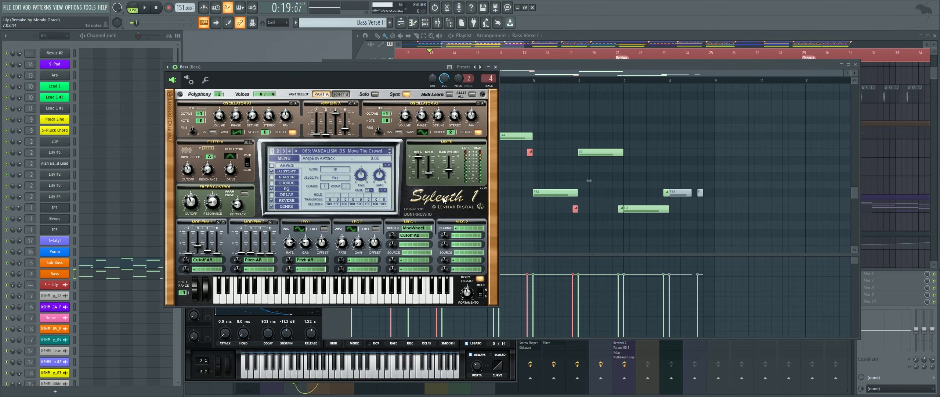
{"action": "left_click", "coordinate": [496, 67]}
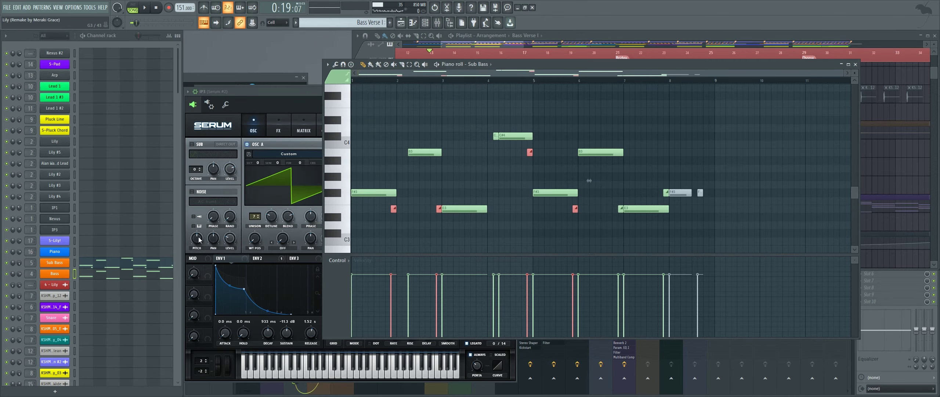
{"action": "left_click", "coordinate": [610, 36]}
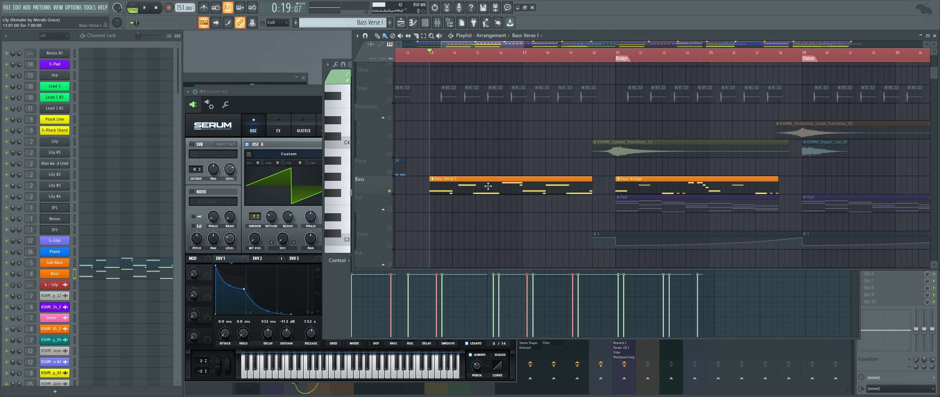
Open the Pad clip at the Bridge in the piano roll and play its chords
{"action": "scroll", "coordinate": [487, 186], "scroll_direction": "down", "scroll_amount": 2}
{"action": "left_click_drag", "start_coordinate": [581, 192], "coordinate": [461, 177]}
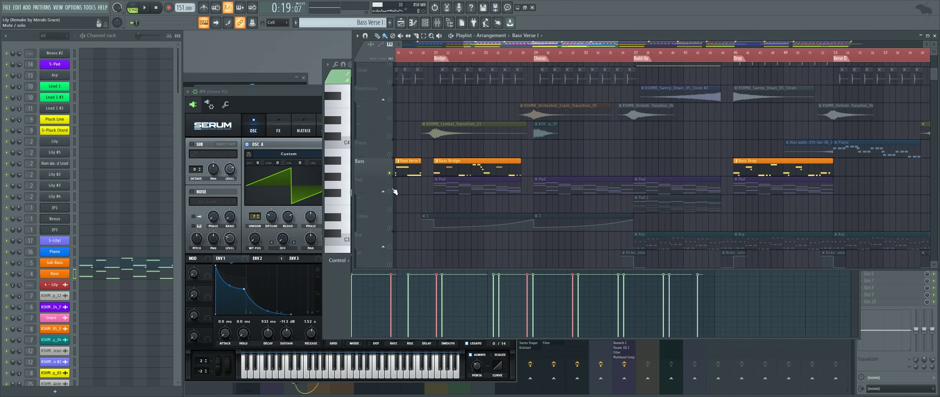
{"action": "double_click", "coordinate": [446, 190]}
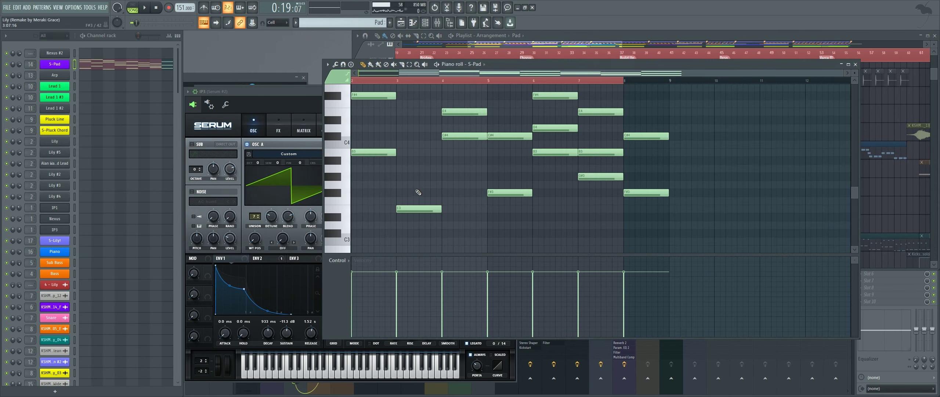
{"action": "left_click_drag", "start_coordinate": [418, 192], "coordinate": [465, 261]}
{"action": "scroll", "coordinate": [475, 173], "scroll_direction": "down", "scroll_amount": 1}
{"action": "left_click_drag", "start_coordinate": [422, 190], "coordinate": [602, 142]}
{"action": "scroll", "coordinate": [543, 148], "scroll_direction": "down", "scroll_amount": 1}
{"action": "left_click_drag", "start_coordinate": [536, 138], "coordinate": [577, 179]}
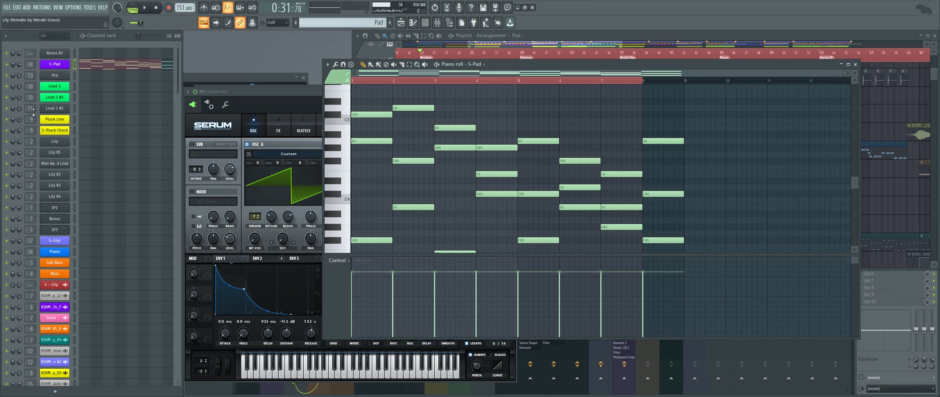
{"action": "key", "text": "space"}
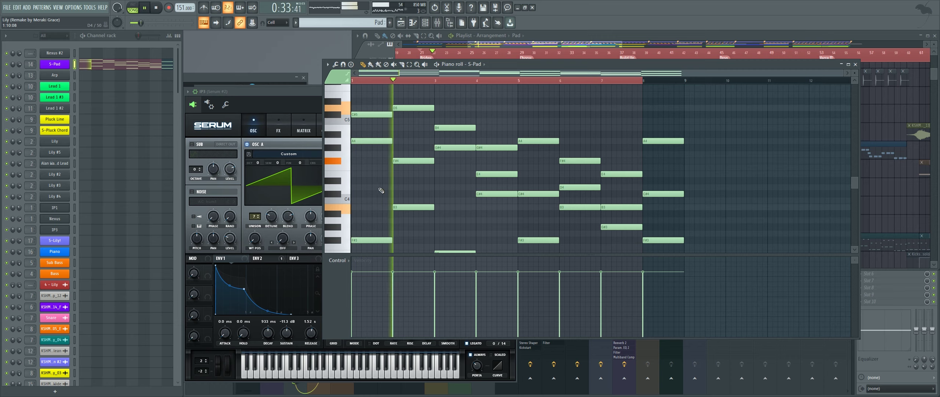
{"action": "scroll", "coordinate": [475, 176], "scroll_direction": "down", "scroll_amount": 1}
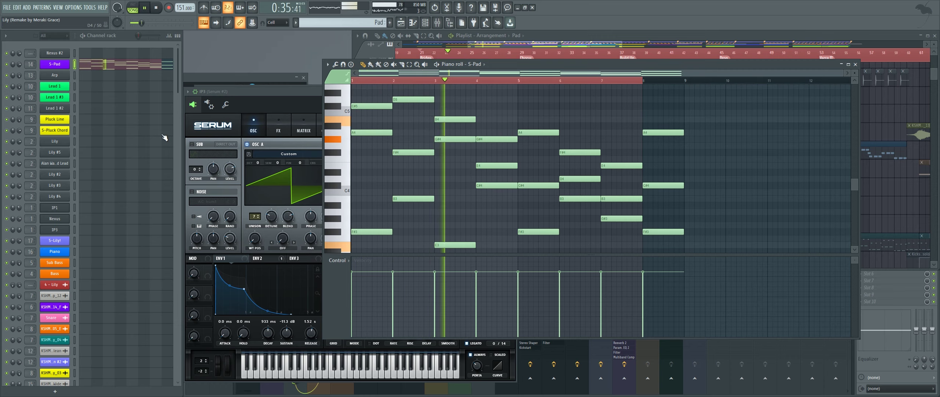
View the S-Pad channel's Serum instrument with its Pad10 preset during playback
{"action": "left_click", "coordinate": [59, 65]}
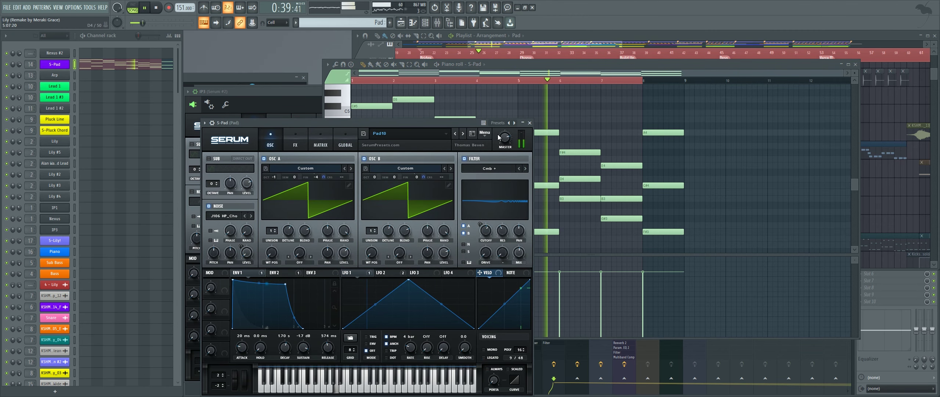
{"action": "left_click", "coordinate": [204, 123]}
{"action": "left_click", "coordinate": [204, 123]}
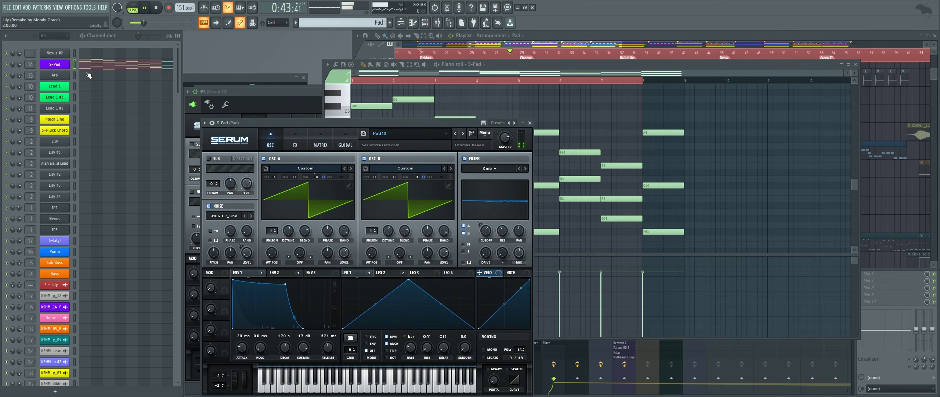
Show the Pad's mixer track, open its Kickstart effect and play the pad through it briefly
{"action": "double_click", "coordinate": [30, 63]}
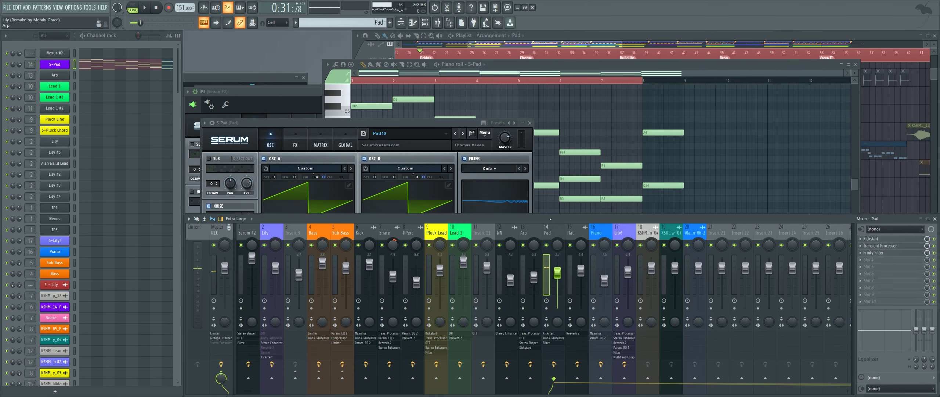
{"action": "left_click", "coordinate": [897, 239]}
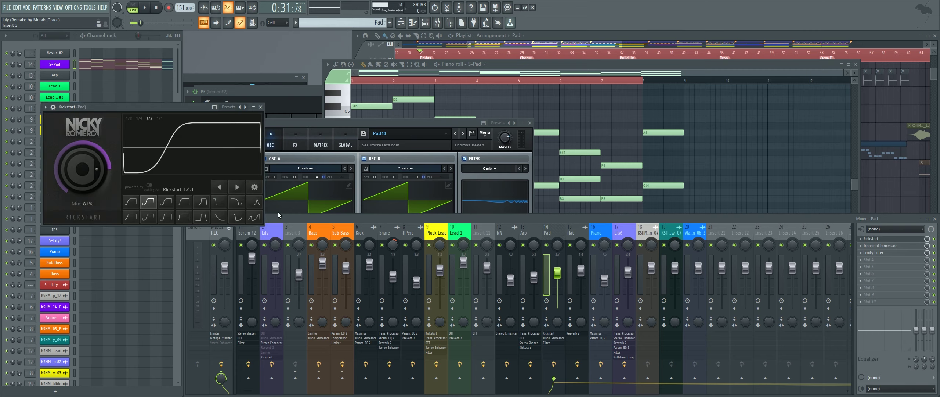
{"action": "key", "text": "space"}
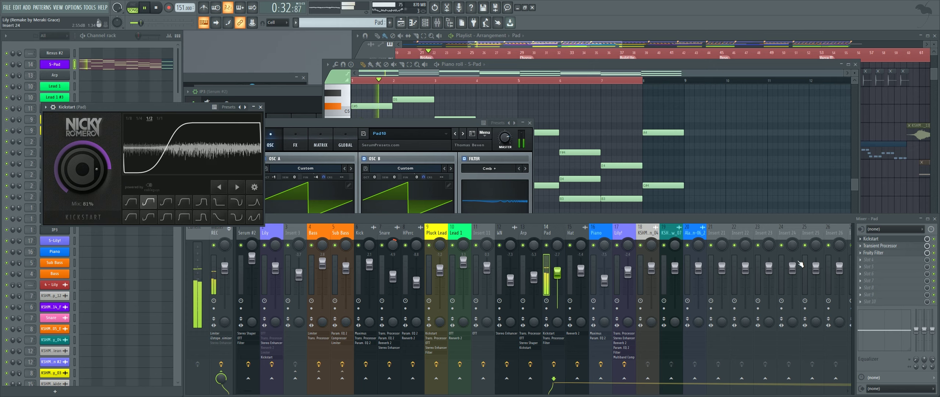
{"action": "key", "text": "space"}
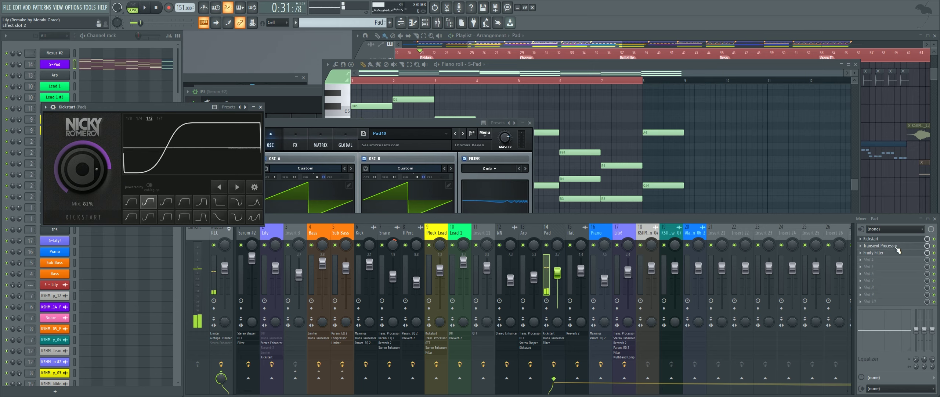
View the Pad's Transient Processor with its preset list and open the Fruity Filter
{"action": "left_click", "coordinate": [897, 246]}
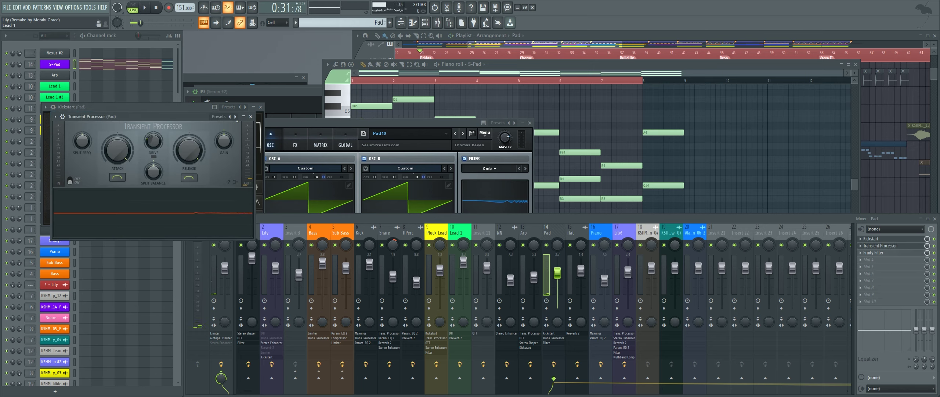
{"action": "right_click", "coordinate": [236, 117]}
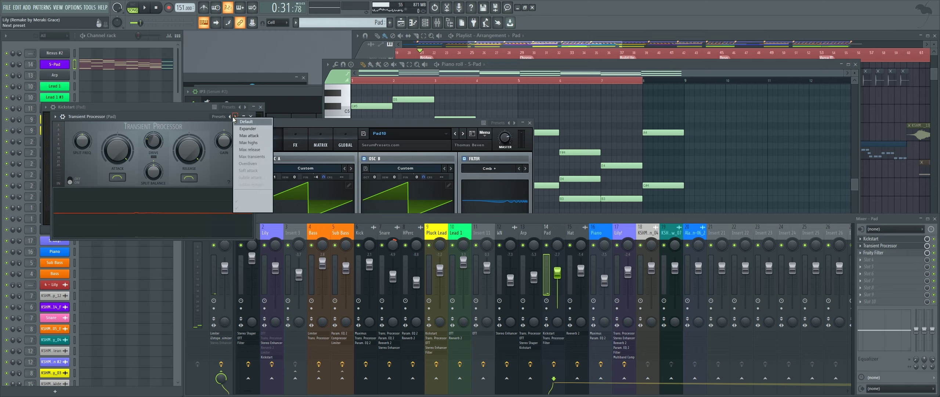
{"action": "left_click", "coordinate": [250, 170]}
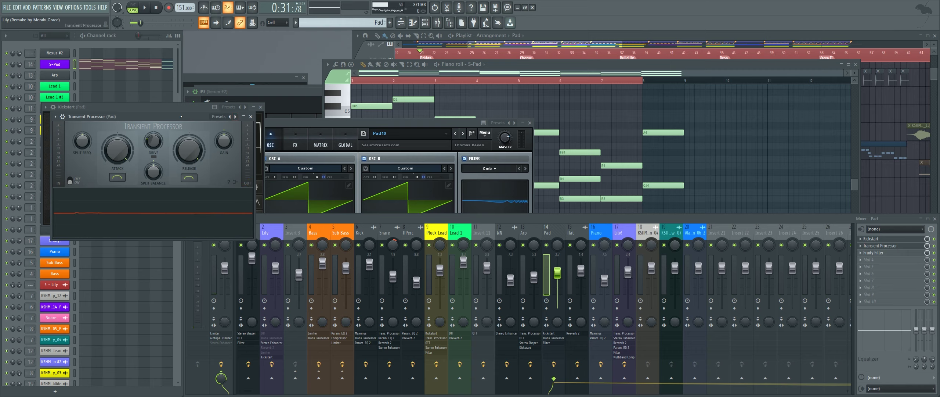
{"action": "left_click", "coordinate": [908, 254]}
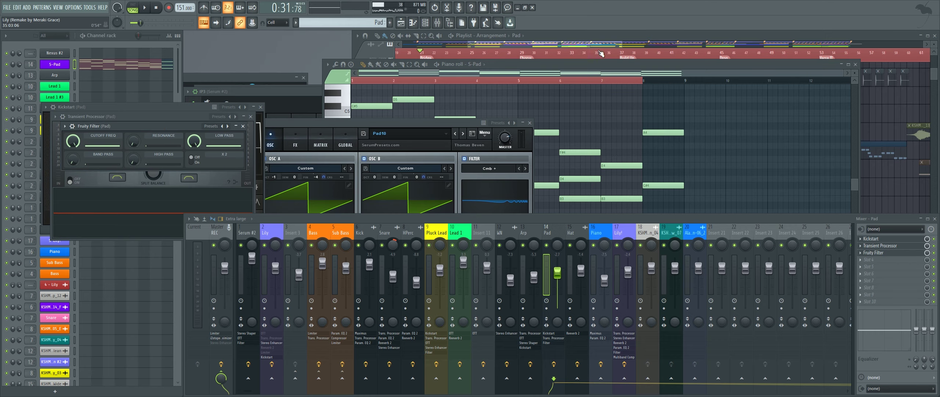
Return to the playlist and play the Bridge's Pad clip together with its Filter automation
{"action": "left_click", "coordinate": [608, 36]}
{"action": "scroll", "coordinate": [540, 198], "scroll_direction": "down", "scroll_amount": 2}
{"action": "scroll", "coordinate": [552, 189], "scroll_direction": "down", "scroll_amount": 1}
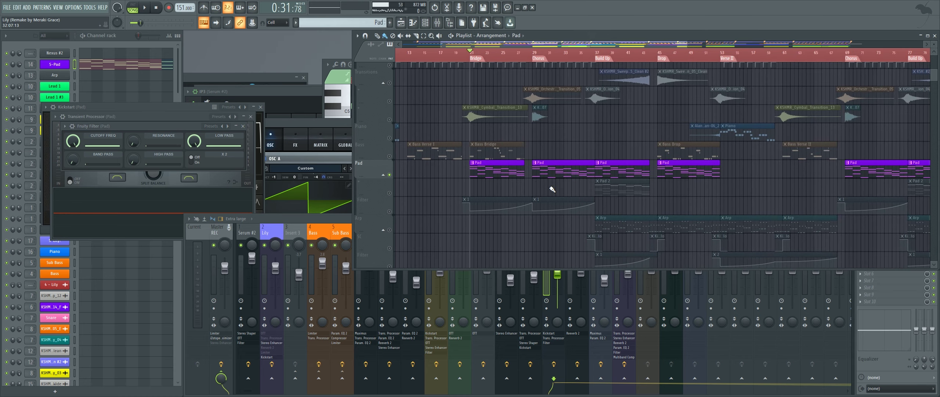
{"action": "scroll", "coordinate": [482, 206], "scroll_direction": "up", "scroll_amount": 4}
{"action": "key", "text": "space"}
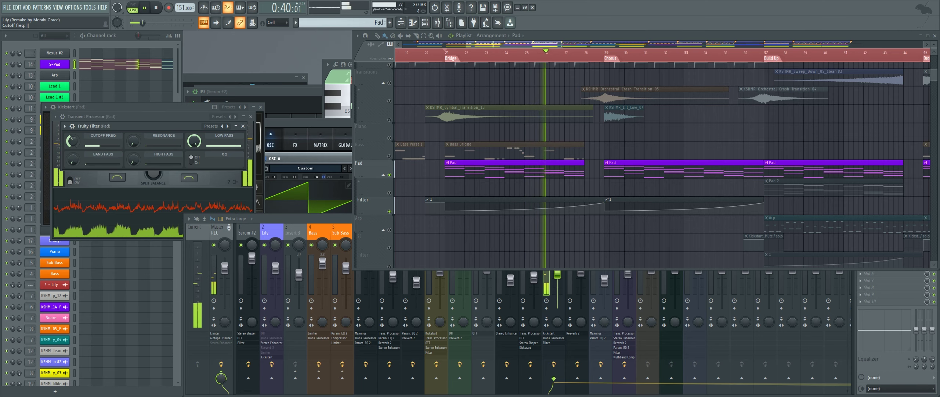
{"action": "scroll", "coordinate": [524, 174], "scroll_direction": "down", "scroll_amount": 3}
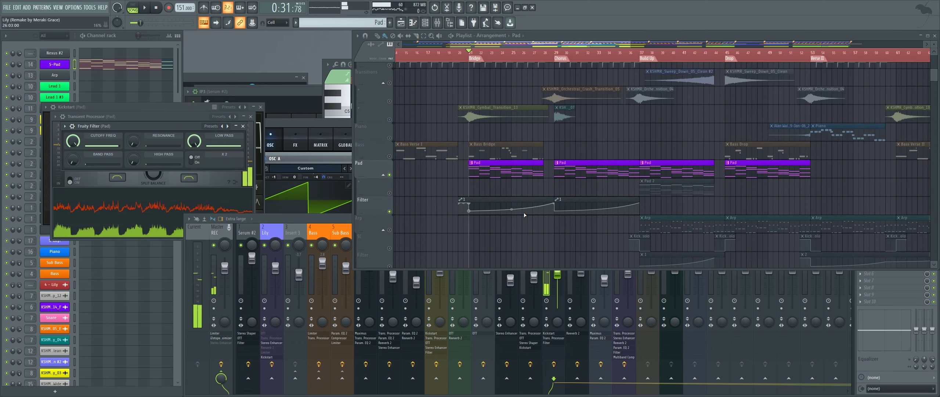
{"action": "key", "text": "space"}
Set the playback position to the Build Up and open the Pad 2 clip in the piano roll
{"action": "scroll", "coordinate": [525, 174], "scroll_direction": "down", "scroll_amount": 3}
{"action": "scroll", "coordinate": [478, 147], "scroll_direction": "up", "scroll_amount": 4}
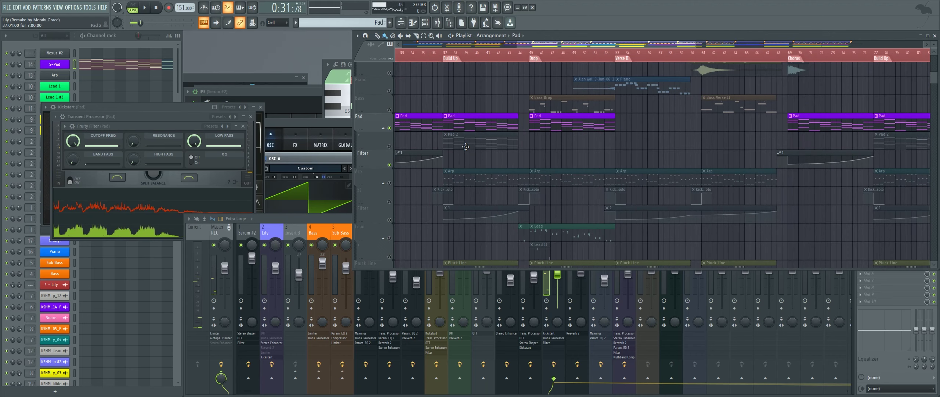
{"action": "scroll", "coordinate": [444, 184], "scroll_direction": "up", "scroll_amount": 2}
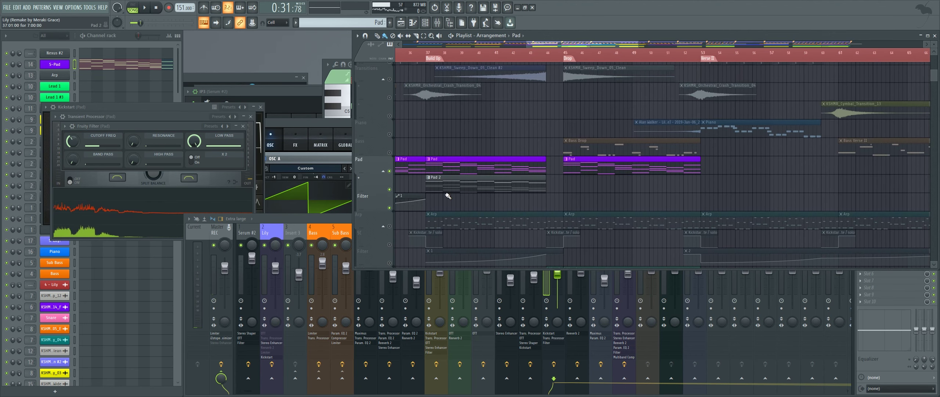
{"action": "scroll", "coordinate": [425, 188], "scroll_direction": "up", "scroll_amount": 1}
{"action": "left_click", "coordinate": [430, 56]}
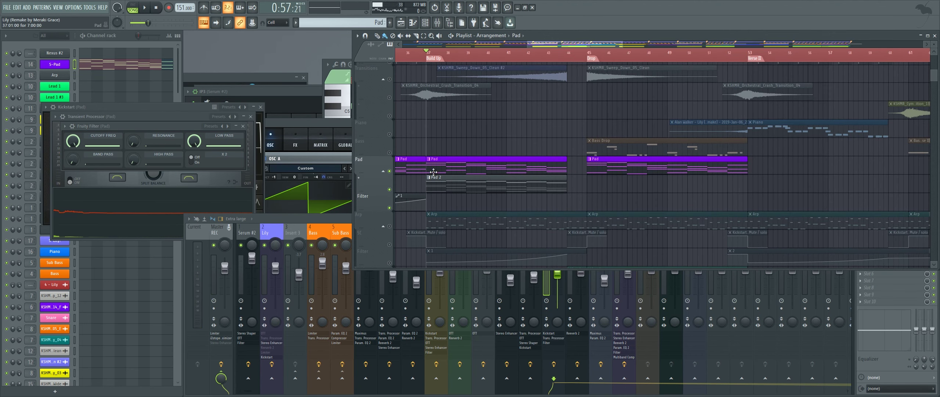
{"action": "double_click", "coordinate": [438, 188]}
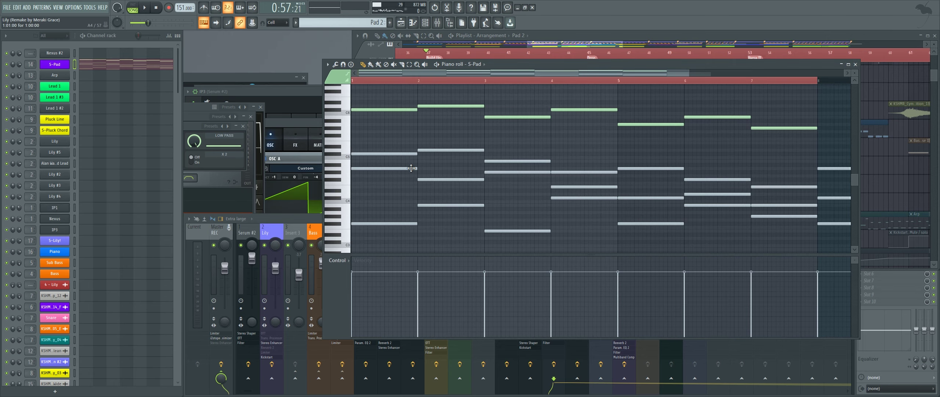
{"action": "scroll", "coordinate": [423, 173], "scroll_direction": "down", "scroll_amount": 2}
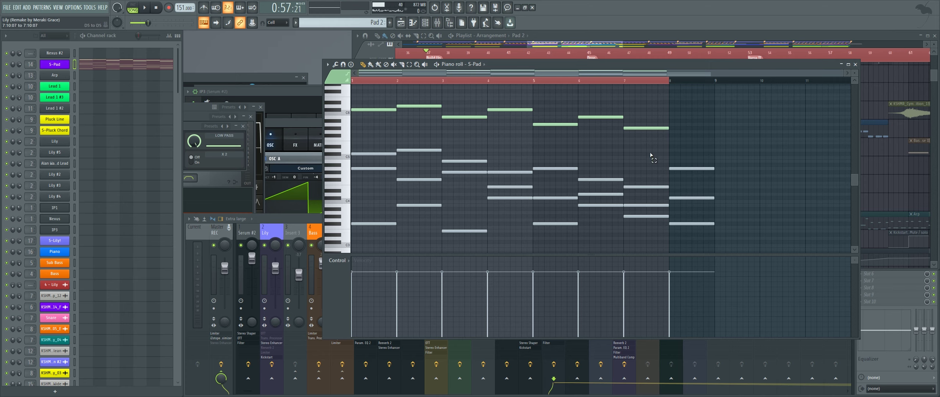
Highlight the S-Pad chord notes of the Pad 2 clip in the piano roll, then clear the selection
{"action": "left_click_drag", "start_coordinate": [651, 154], "coordinate": [364, 253]}
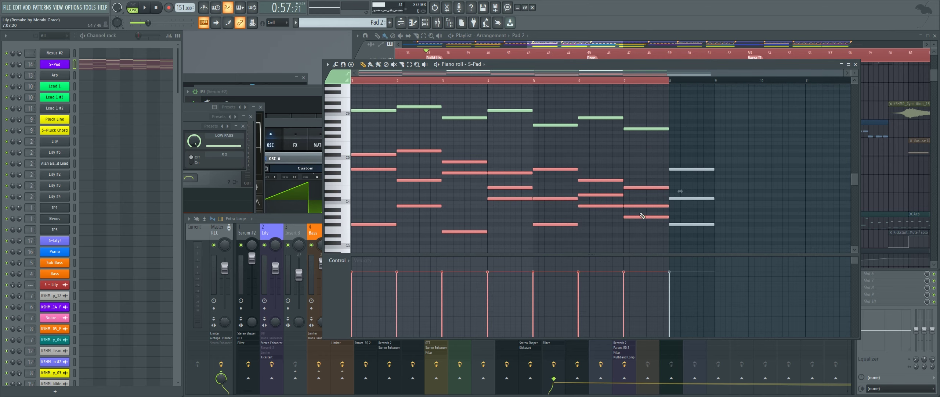
{"action": "scroll", "coordinate": [478, 198], "scroll_direction": "up", "scroll_amount": 3}
{"action": "left_click_drag", "start_coordinate": [376, 133], "coordinate": [656, 184]}
{"action": "left_click", "coordinate": [554, 122], "text": "ctrl"}
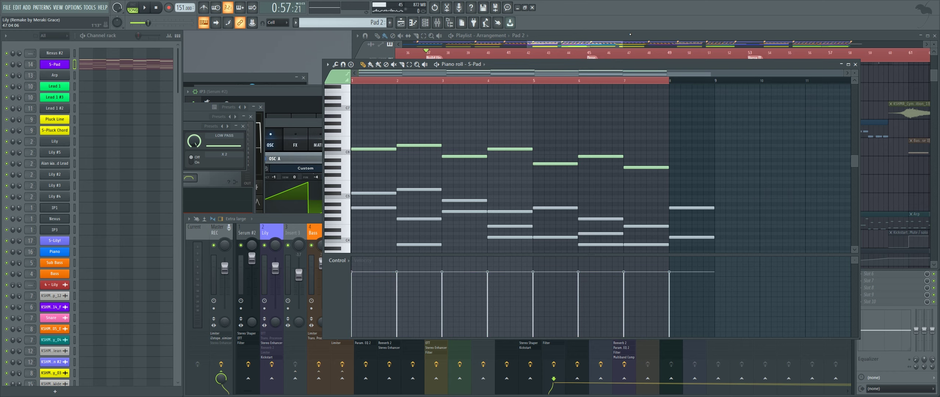
Select the Pad 2 clip in the playlist, play its pattern alone with its notes shown, and close the piano roll
{"action": "left_click", "coordinate": [631, 35]}
{"action": "left_click_drag", "start_coordinate": [454, 164], "coordinate": [557, 171]}
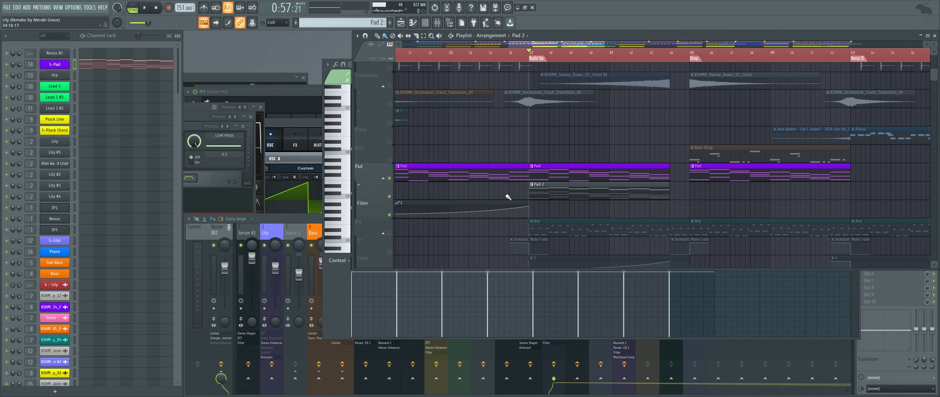
{"action": "left_click", "coordinate": [548, 194], "text": "ctrl"}
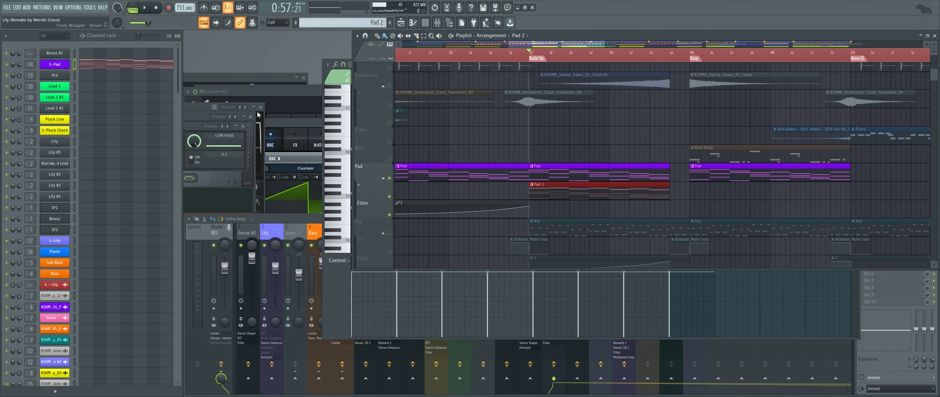
{"action": "left_click", "coordinate": [100, 64]}
{"action": "key", "text": "space"}
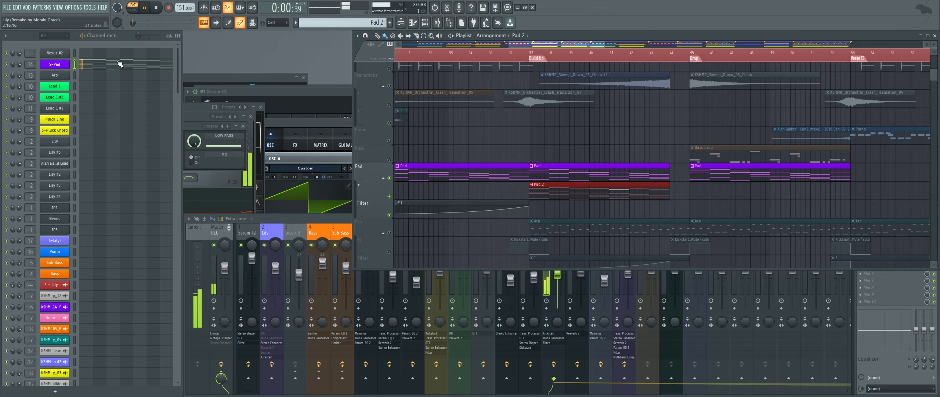
{"action": "left_click", "coordinate": [106, 67]}
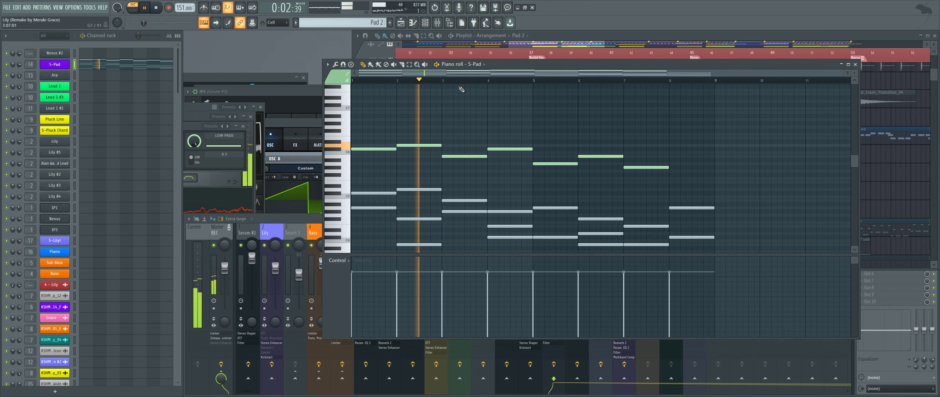
{"action": "key", "text": "space"}
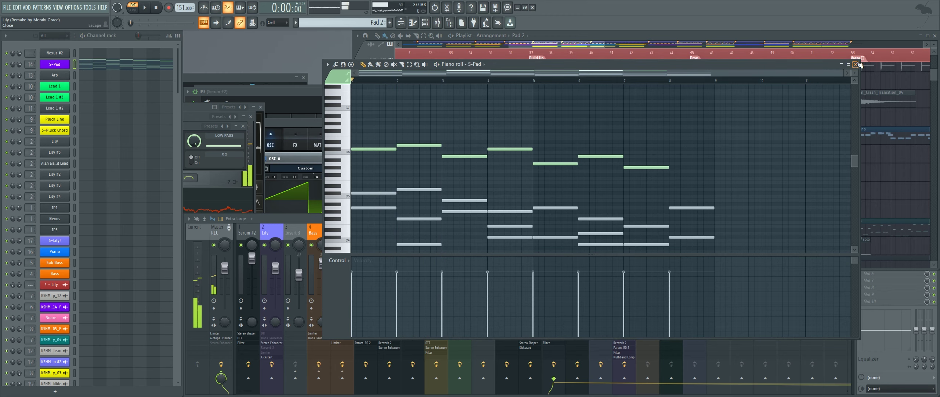
{"action": "left_click", "coordinate": [855, 64]}
Play the Pad and Pad 2 clips together from the start of the Build Up
{"action": "left_click", "coordinate": [530, 53]}
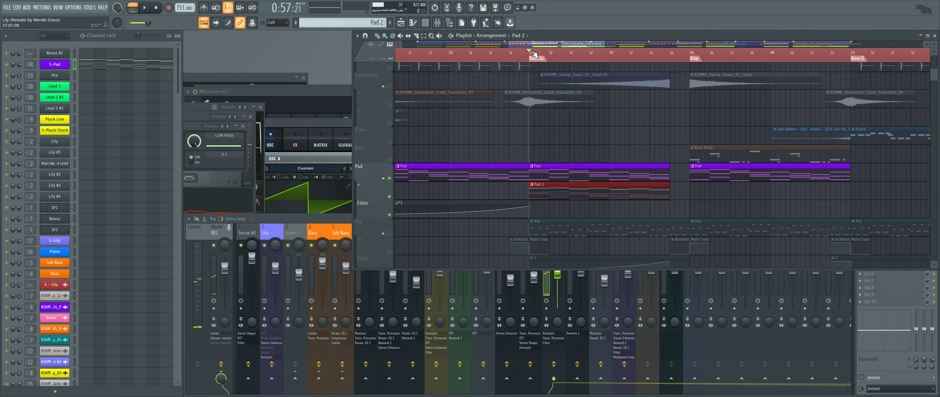
{"action": "left_click_drag", "start_coordinate": [545, 143], "coordinate": [439, 134]}
{"action": "key", "text": "space"}
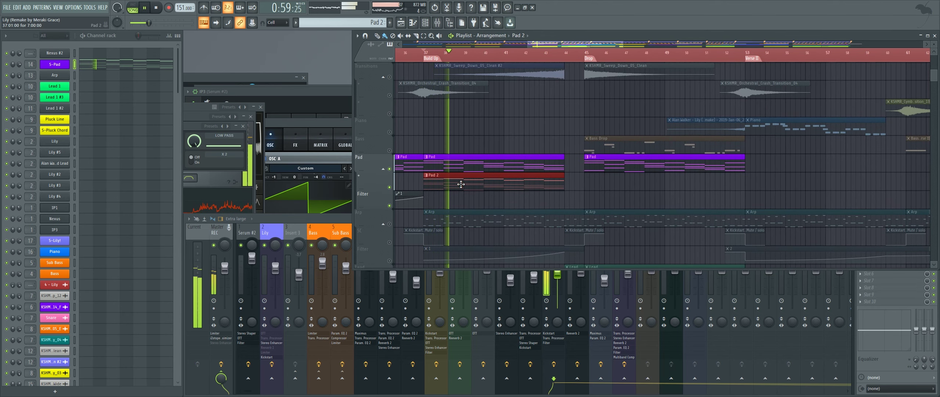
{"action": "key", "text": "space"}
Solo the Arp track and play its Build Up clip with the notes open in the piano roll
{"action": "scroll", "coordinate": [465, 177], "scroll_direction": "down", "scroll_amount": 1}
{"action": "scroll", "coordinate": [465, 178], "scroll_direction": "down", "scroll_amount": 3}
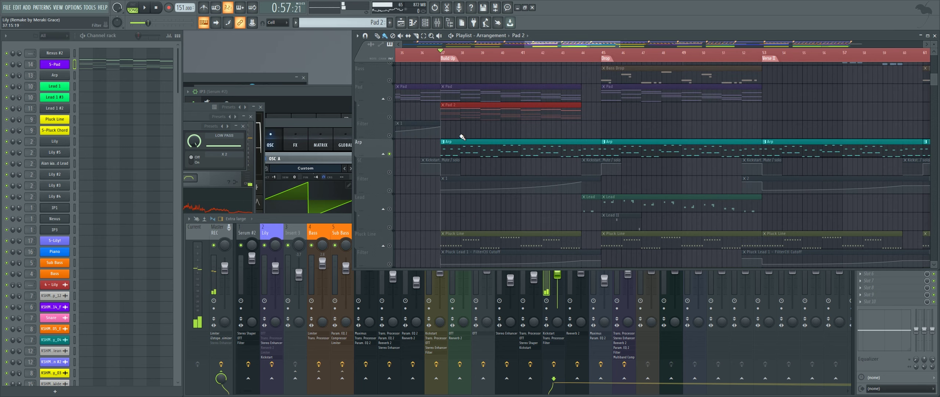
{"action": "double_click", "coordinate": [476, 156]}
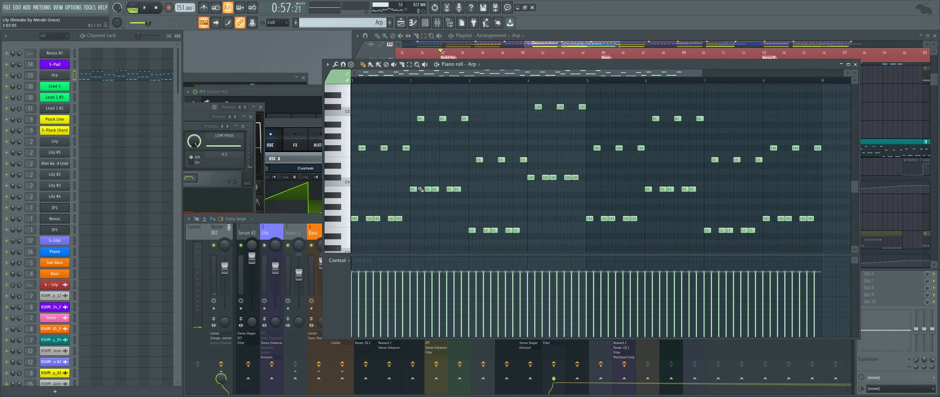
{"action": "key", "text": "space"}
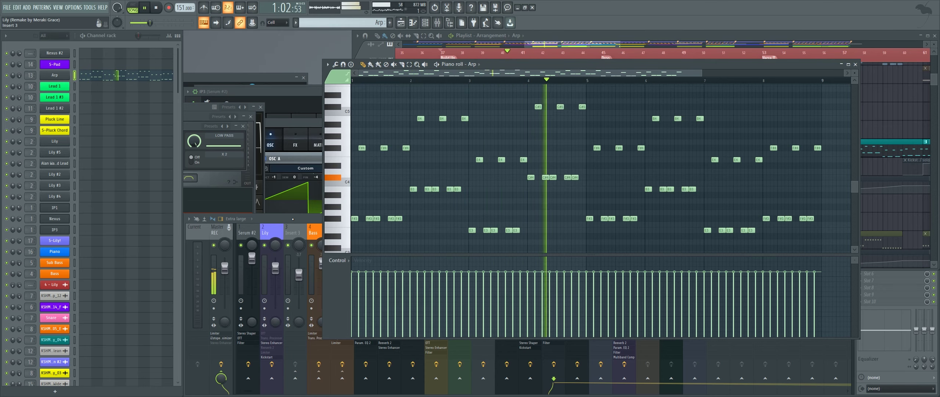
Show the Arp's mixer track, bypass its Kickstart effect and listen to the arp notes without it
{"action": "key", "text": "F9"}
{"action": "left_click", "coordinate": [525, 236]}
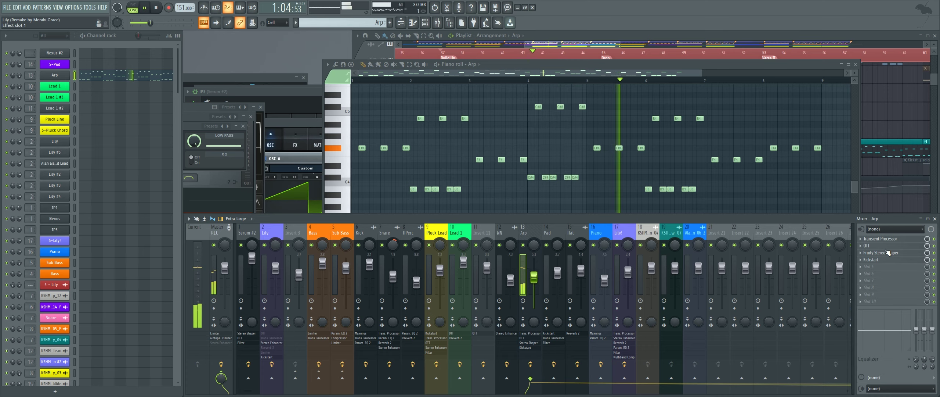
{"action": "left_click", "coordinate": [934, 259]}
{"action": "key", "text": "F7"}
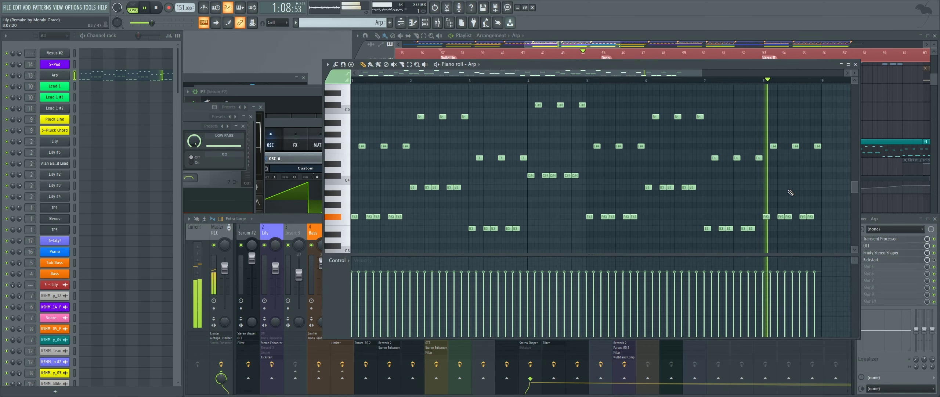
{"action": "scroll", "coordinate": [790, 191], "scroll_direction": "up", "scroll_amount": 1}
{"action": "scroll", "coordinate": [818, 204], "scroll_direction": "down", "scroll_amount": 1}
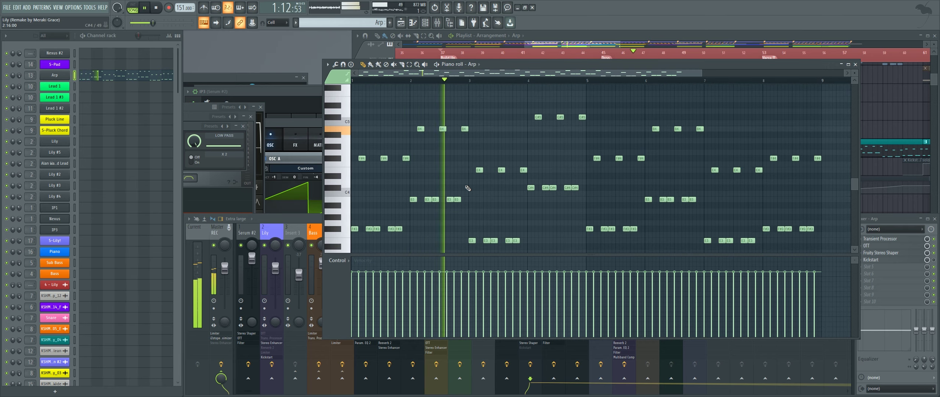
{"action": "key", "text": "space"}
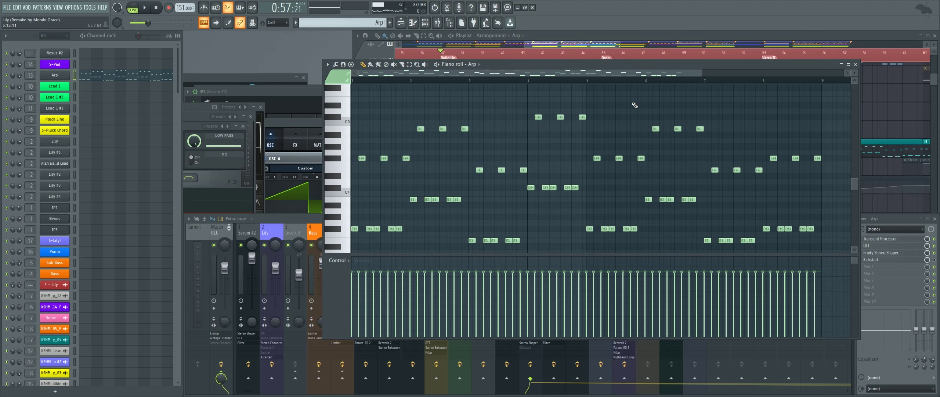
Re-enable Kickstart on the Arp's mixer track and play the arp briefly through it
{"action": "left_click", "coordinate": [936, 262]}
{"action": "key", "text": "space"}
{"action": "middle_click", "coordinate": [449, 152]}
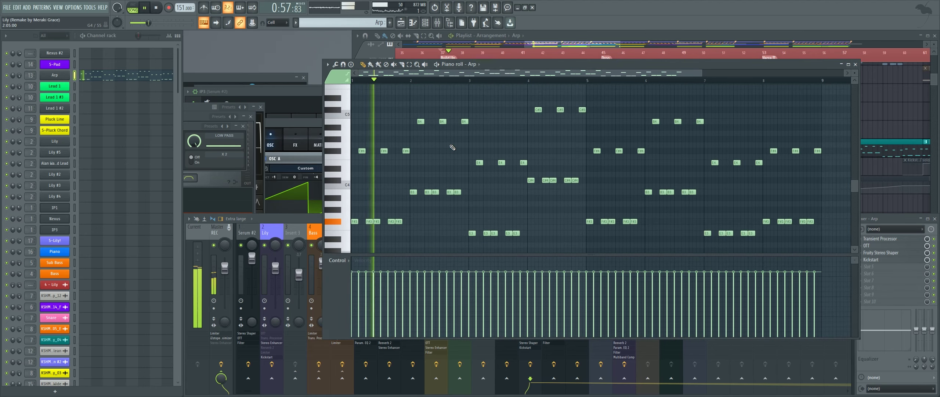
{"action": "key", "text": "space"}
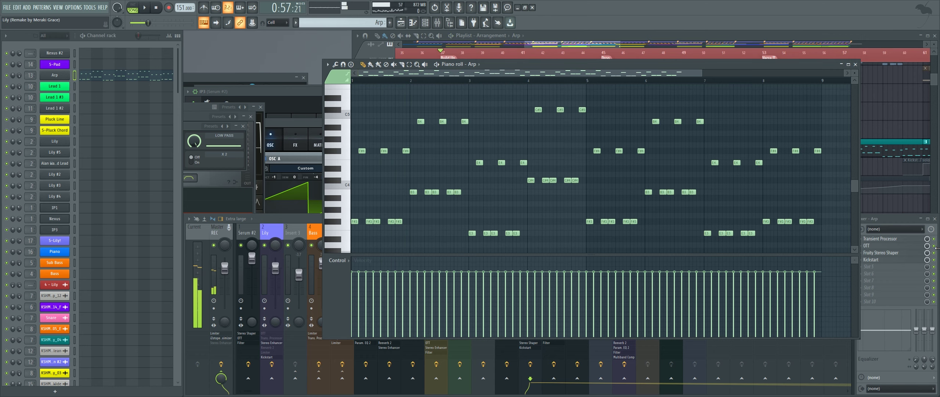
Compare the arp's sound during playback with its mixer effects bypassed and switched back on
{"action": "left_click", "coordinate": [936, 248]}
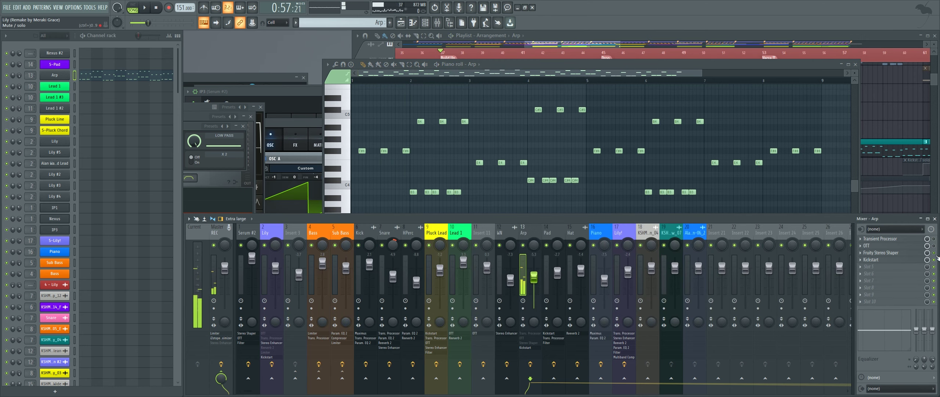
{"action": "key", "text": "space"}
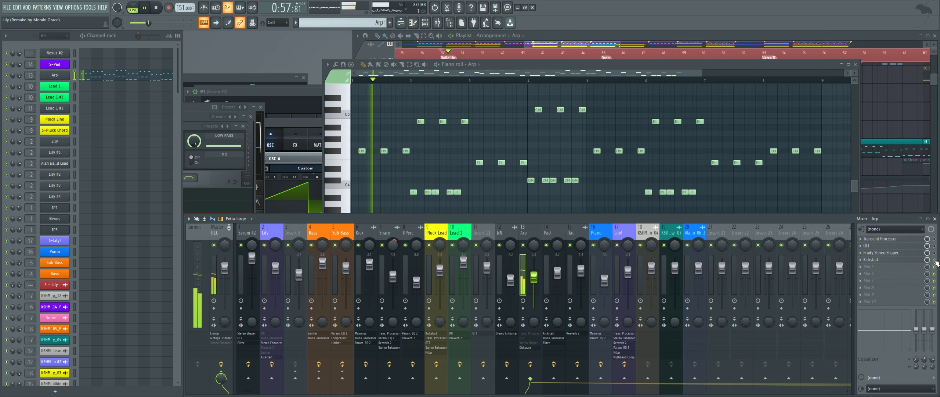
{"action": "key", "text": "F7"}
{"action": "left_click", "coordinate": [935, 261]}
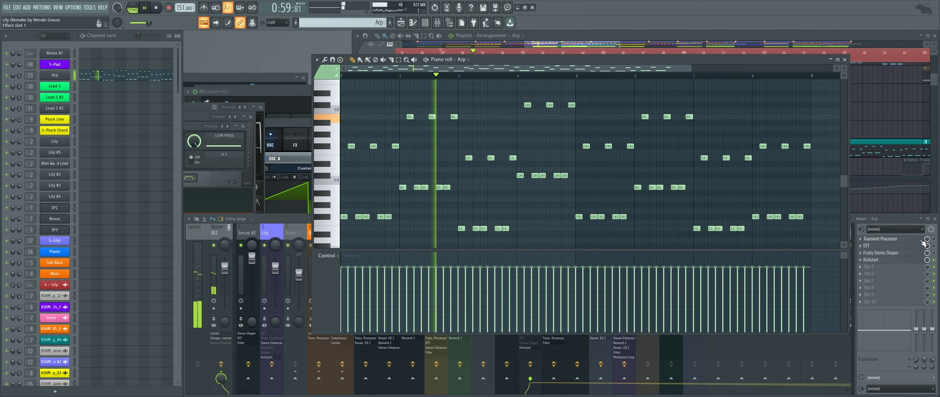
{"action": "left_click", "coordinate": [934, 245]}
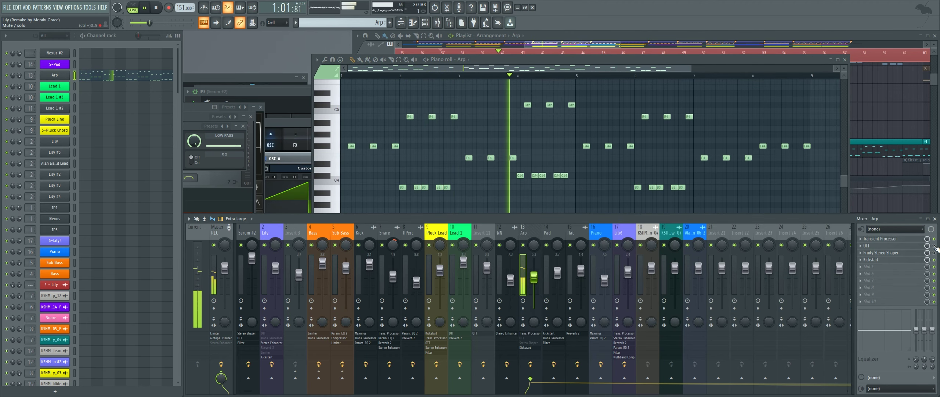
{"action": "left_click", "coordinate": [934, 253]}
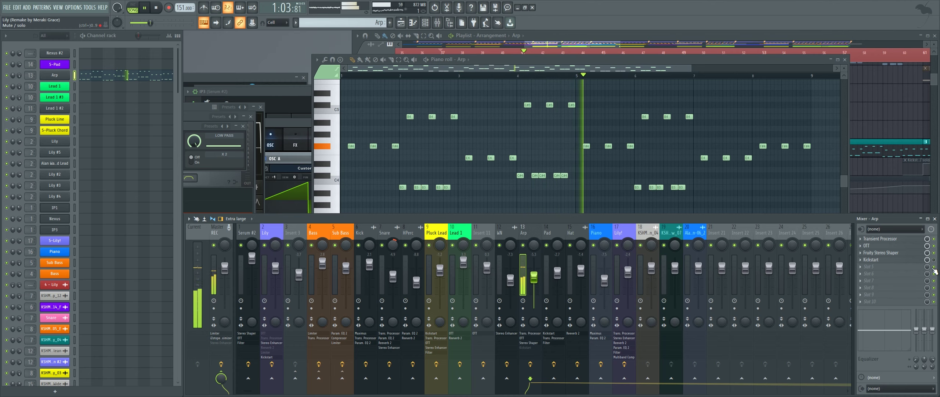
Return to the playlist and play the Build Up's Arp clip together with its Filter automation
{"action": "left_click", "coordinate": [845, 60]}
{"action": "key", "text": "space"}
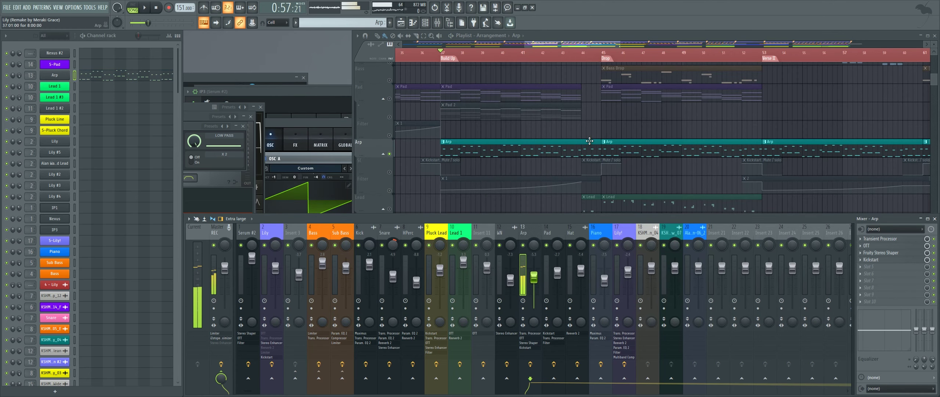
{"action": "left_click_drag", "start_coordinate": [507, 141], "coordinate": [539, 105]}
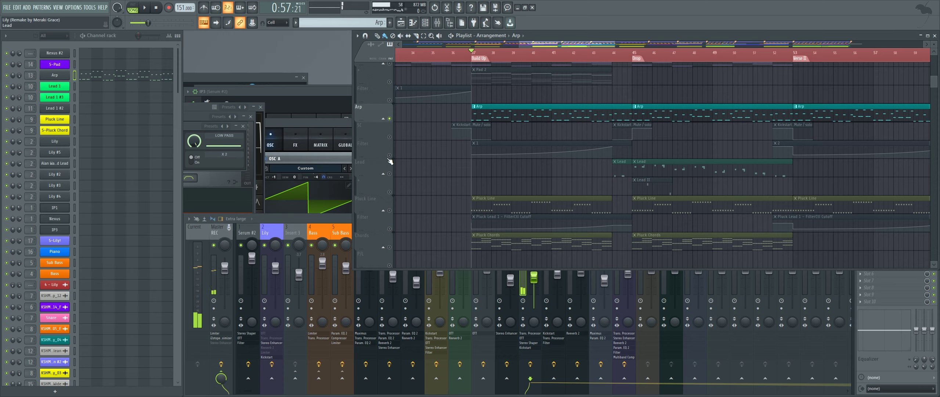
{"action": "key", "text": "space"}
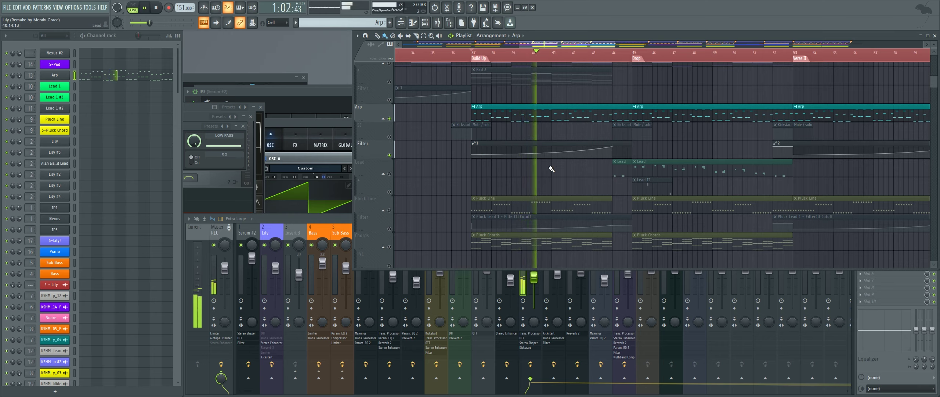
{"action": "key", "text": "space"}
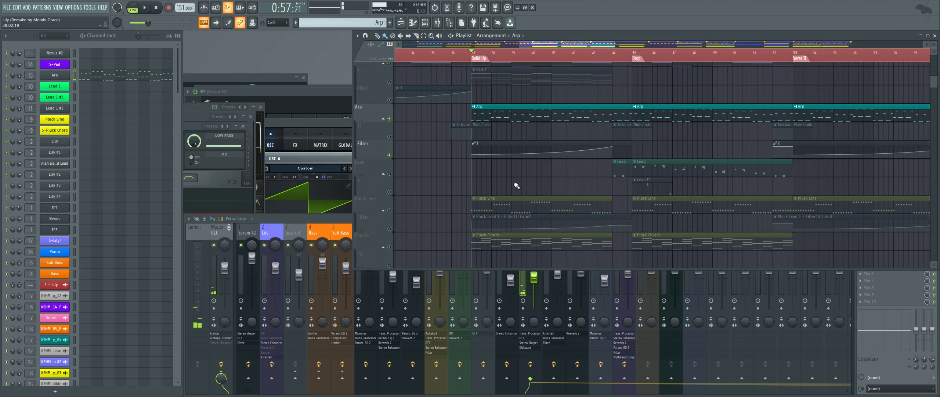
Solo the Pluck Line track, open its Build Up clip in the piano roll and play the notes
{"action": "right_click", "coordinate": [390, 210]}
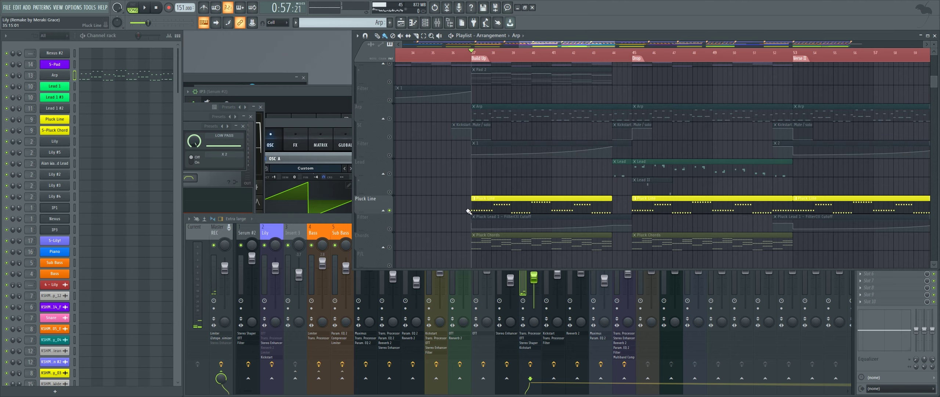
{"action": "left_click_drag", "start_coordinate": [479, 190], "coordinate": [467, 143]}
{"action": "scroll", "coordinate": [481, 161], "scroll_direction": "up", "scroll_amount": 3}
{"action": "double_click", "coordinate": [477, 159]}
{"action": "key", "text": "space"}
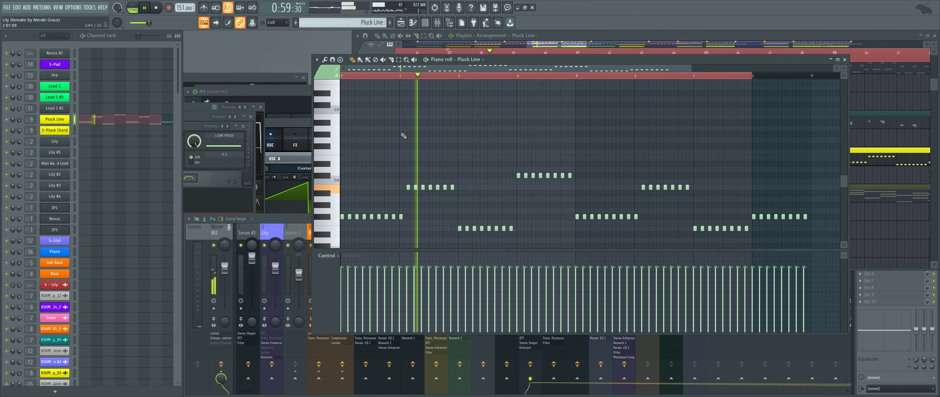
{"action": "scroll", "coordinate": [488, 132], "scroll_direction": "down", "scroll_amount": 2}
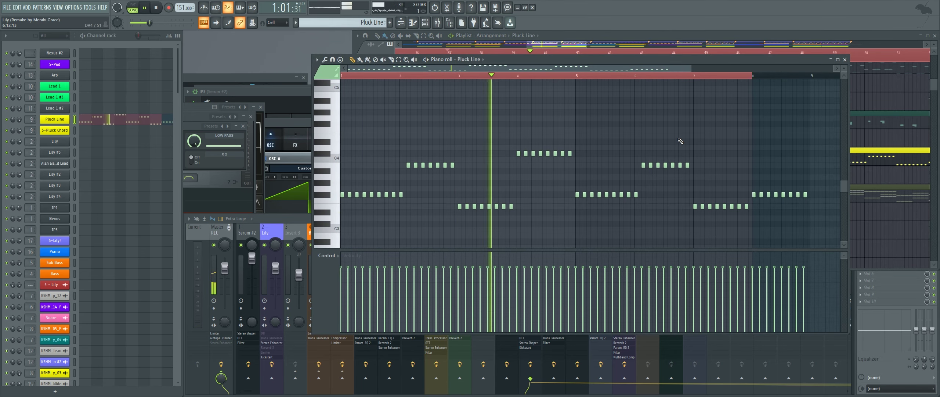
Play the Pluck Line with its Filter automation in the playlist, from the Build Up and from the Drop
{"action": "left_click", "coordinate": [584, 36]}
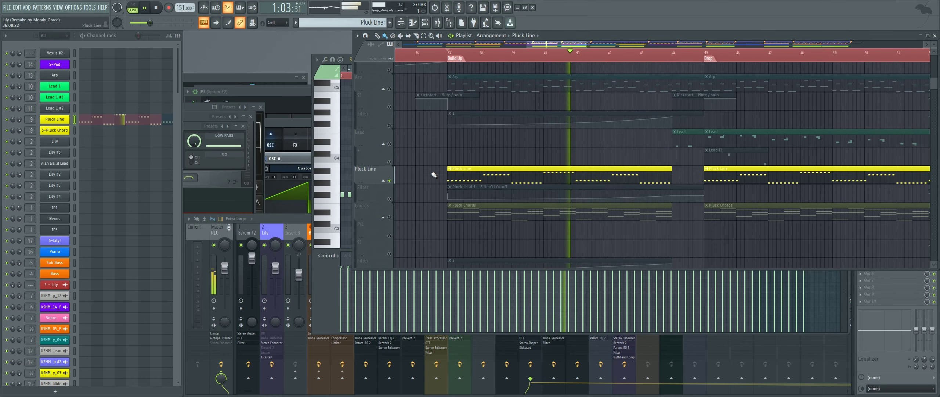
{"action": "scroll", "coordinate": [459, 166], "scroll_direction": "up", "scroll_amount": 1}
{"action": "key", "text": "space"}
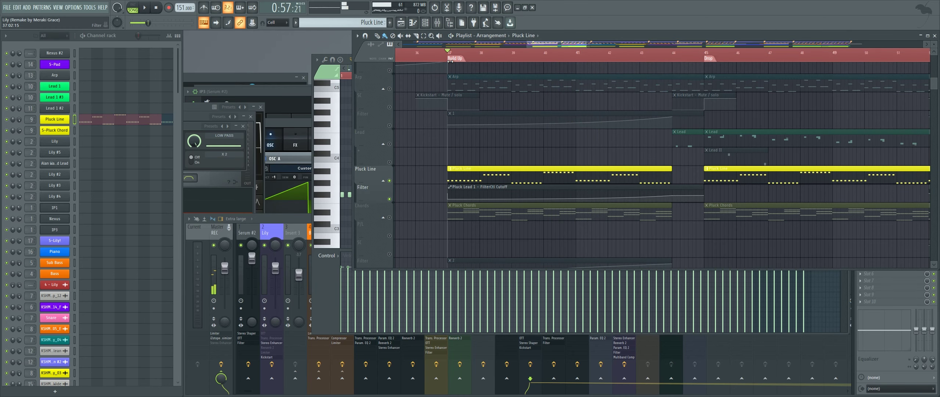
{"action": "key", "text": "space"}
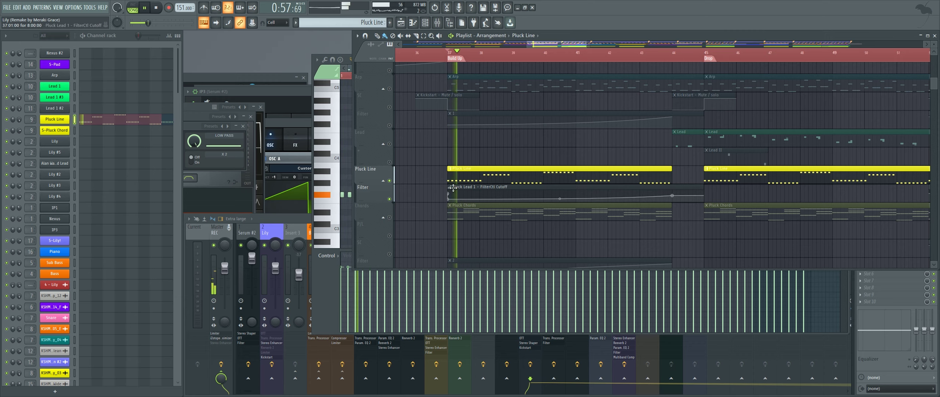
{"action": "left_click", "coordinate": [643, 59]}
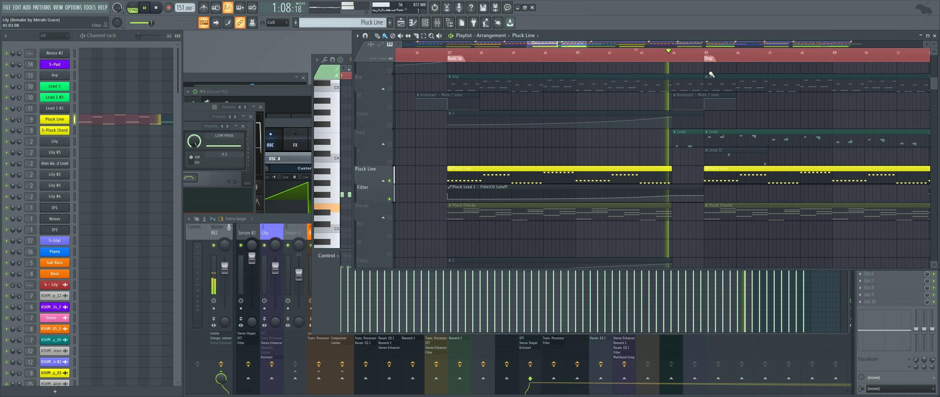
{"action": "left_click", "coordinate": [706, 54]}
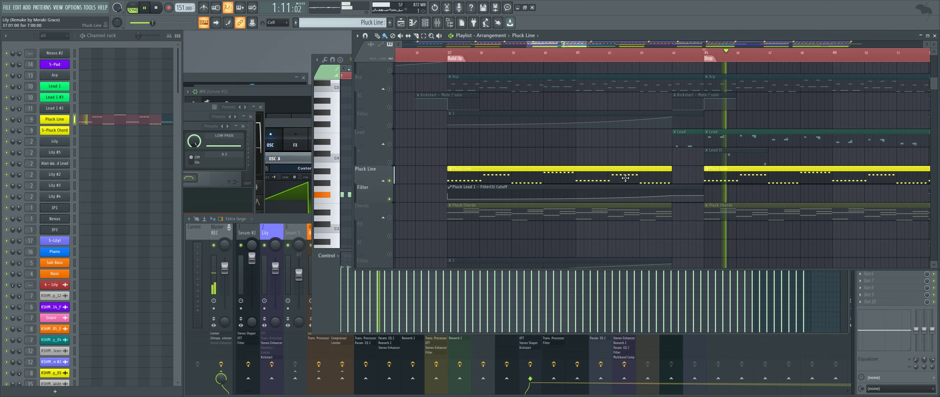
Stop playback and open the Pluck Line channel's Sylenth1 synth to show its preset
{"action": "key", "text": "space"}
{"action": "left_click_drag", "start_coordinate": [668, 157], "coordinate": [614, 165]}
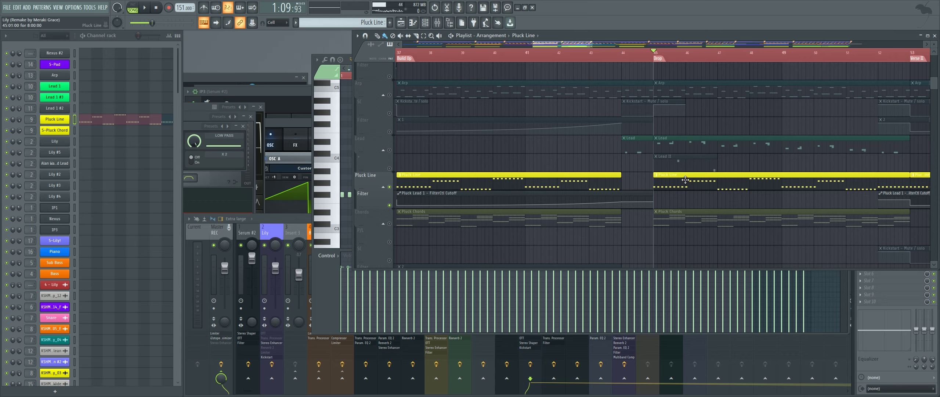
{"action": "left_click", "coordinate": [69, 119]}
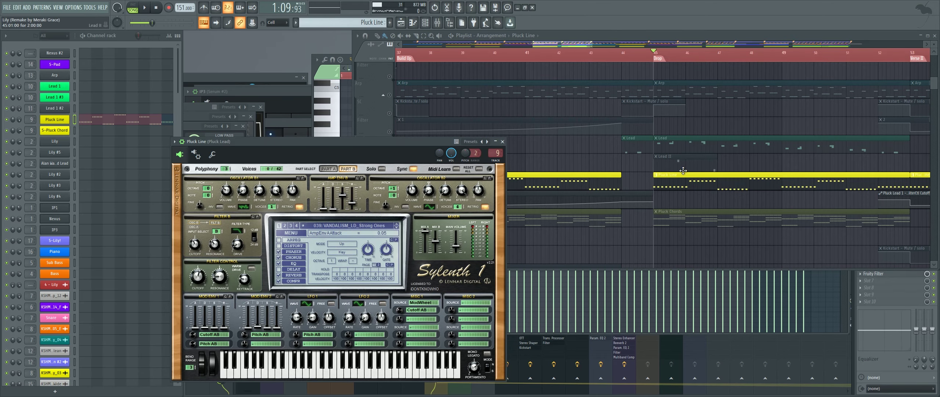
Solo the Chords track in the playlist and play it from the Build Up
{"action": "left_click_drag", "start_coordinate": [669, 152], "coordinate": [677, 139]}
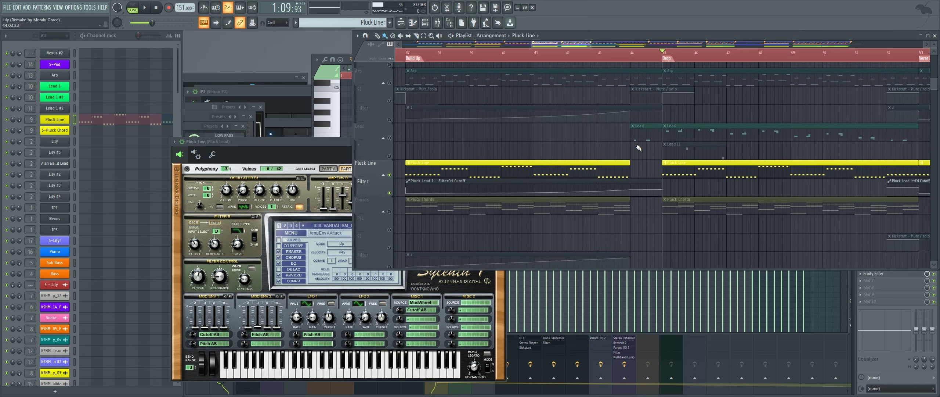
{"action": "scroll", "coordinate": [636, 155], "scroll_direction": "down", "scroll_amount": 2}
{"action": "left_click_drag", "start_coordinate": [635, 202], "coordinate": [605, 186]}
{"action": "right_click", "coordinate": [390, 197]}
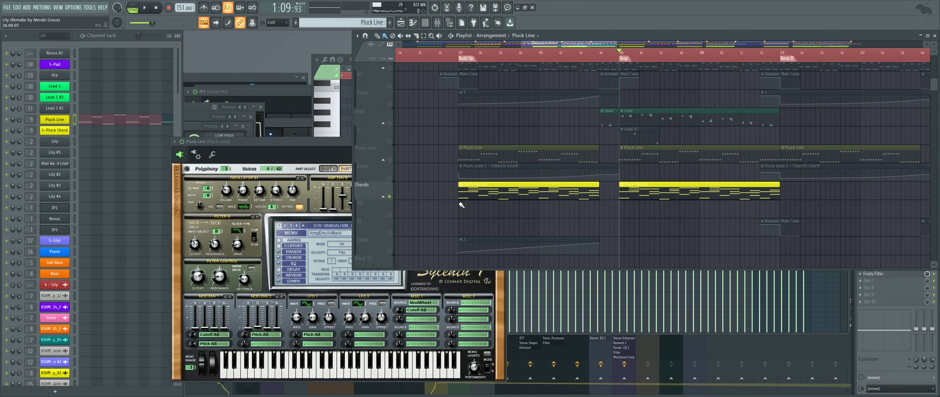
{"action": "left_click", "coordinate": [462, 58]}
{"action": "key", "text": "space"}
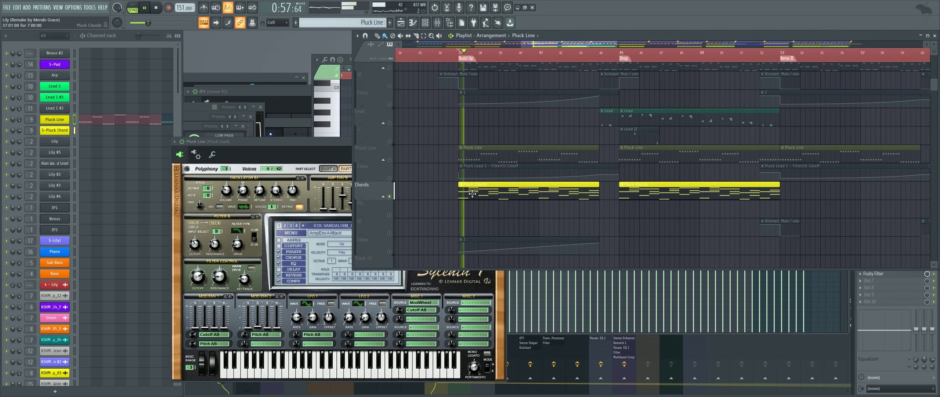
Open the Build Up's Pluck Chords clip in the piano roll and examine its notes during playback
{"action": "double_click", "coordinate": [460, 191]}
{"action": "scroll", "coordinate": [456, 190], "scroll_direction": "up", "scroll_amount": 2}
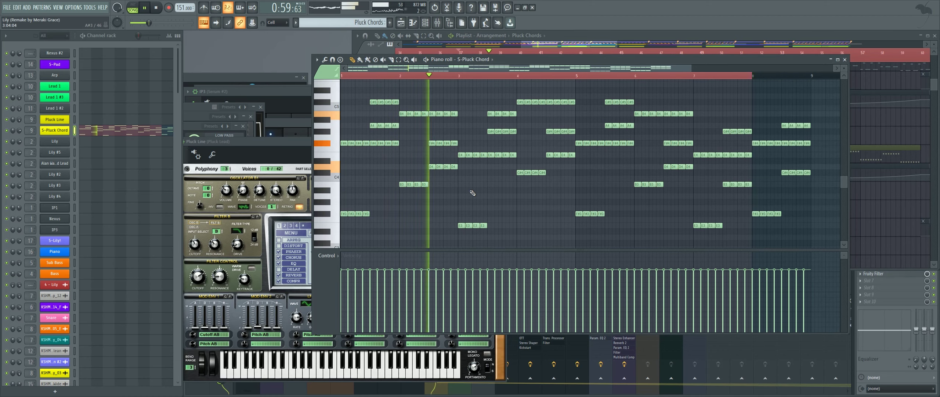
{"action": "left_click_drag", "start_coordinate": [537, 216], "coordinate": [592, 179]}
{"action": "scroll", "coordinate": [514, 194], "scroll_direction": "down", "scroll_amount": 2}
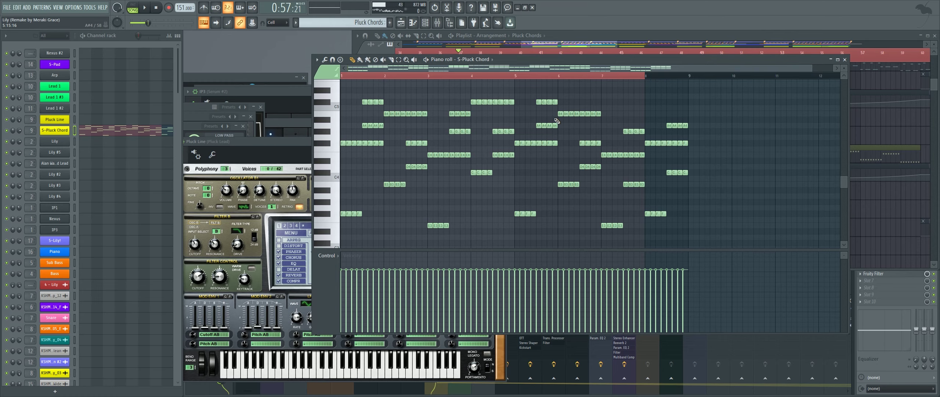
Return to the playlist, unmute the Filter track under Chords and play the Pluck Chords with its automation from the Build Up
{"action": "left_click", "coordinate": [627, 37]}
{"action": "scroll", "coordinate": [466, 206], "scroll_direction": "down", "scroll_amount": 1}
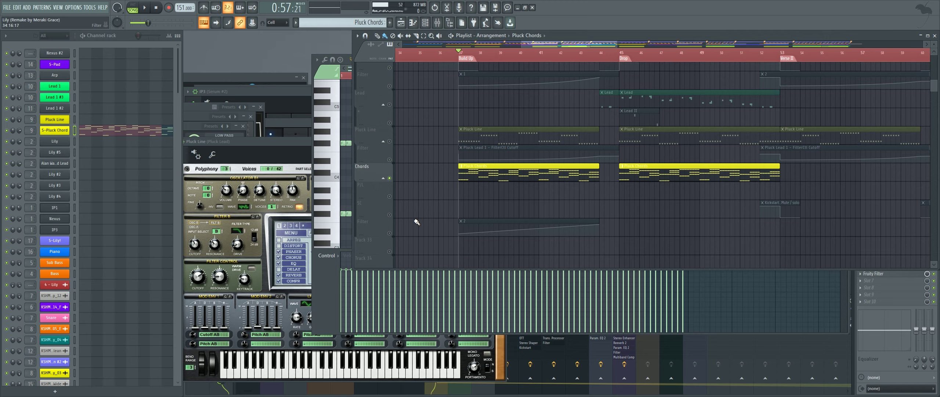
{"action": "left_click", "coordinate": [390, 233]}
{"action": "key", "text": "space"}
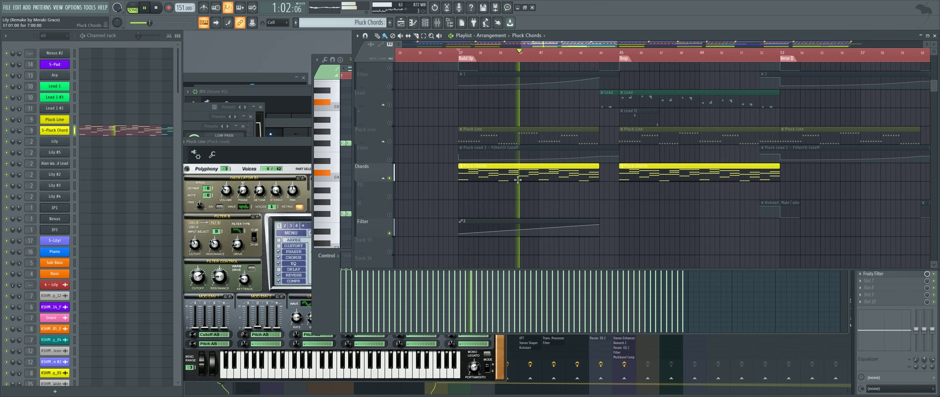
{"action": "scroll", "coordinate": [576, 145], "scroll_direction": "down", "scroll_amount": 3}
{"action": "key", "text": "space"}
Examine where the Pluck Chords clips and their Kickstart mute and Filter automation sit across the arrangement
{"action": "scroll", "coordinate": [537, 207], "scroll_direction": "up", "scroll_amount": 4}
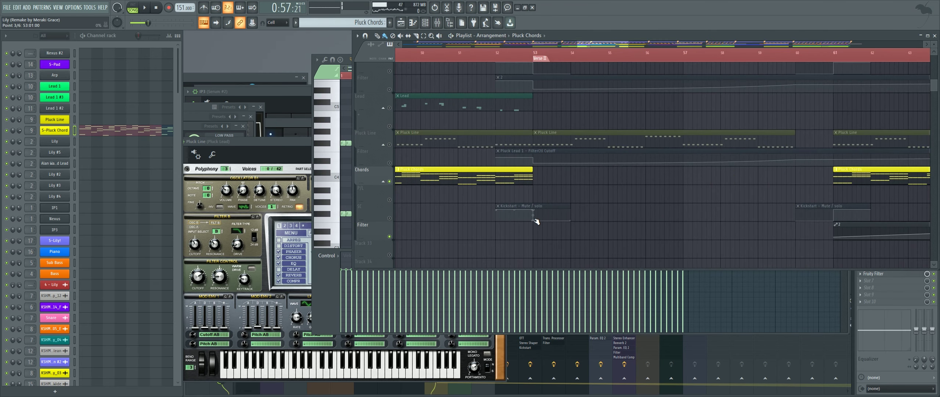
{"action": "scroll", "coordinate": [536, 210], "scroll_direction": "down", "scroll_amount": 3}
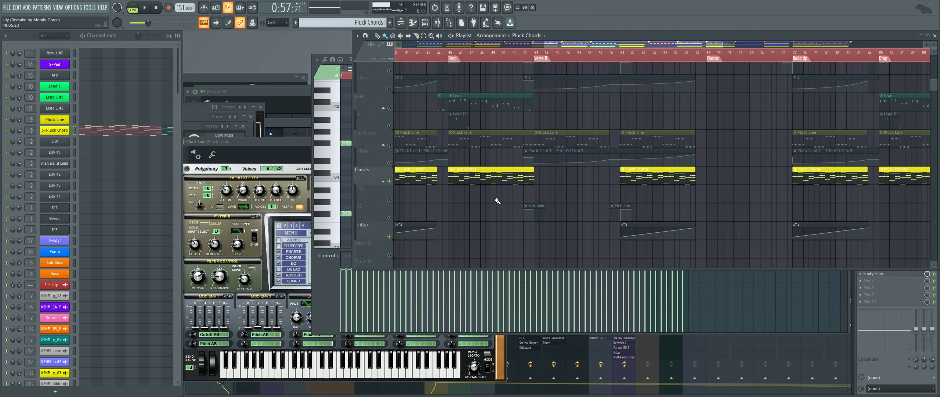
{"action": "left_click_drag", "start_coordinate": [495, 199], "coordinate": [540, 200]}
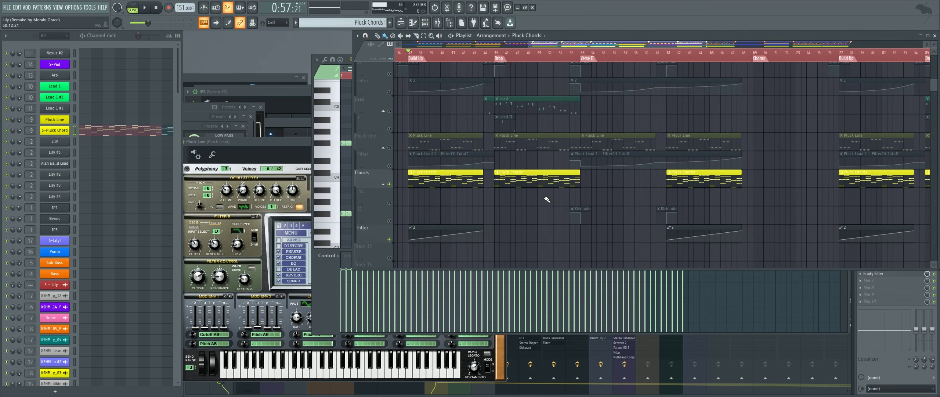
{"action": "left_click_drag", "start_coordinate": [671, 143], "coordinate": [648, 90]}
{"action": "left_click_drag", "start_coordinate": [555, 145], "coordinate": [649, 152]}
{"action": "scroll", "coordinate": [592, 144], "scroll_direction": "up", "scroll_amount": 3}
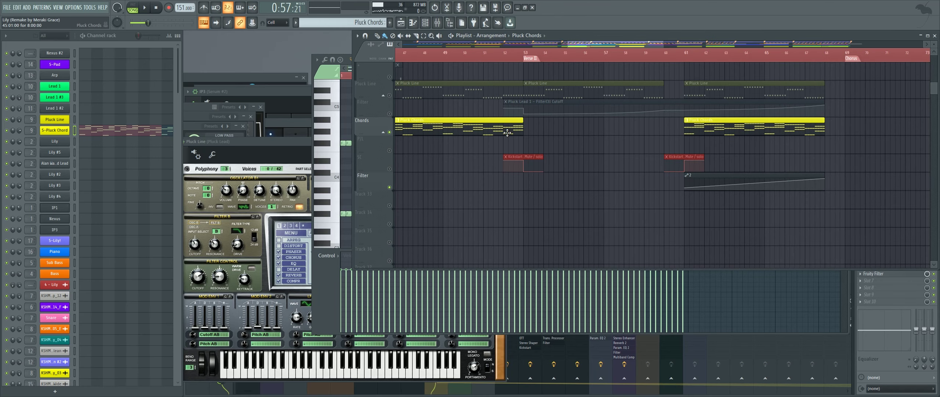
Try placing a copy of the Drop's Pluck Chords clip at the start of Verse II, and delete the copy
{"action": "left_click_drag", "start_coordinate": [466, 123], "coordinate": [628, 116]}
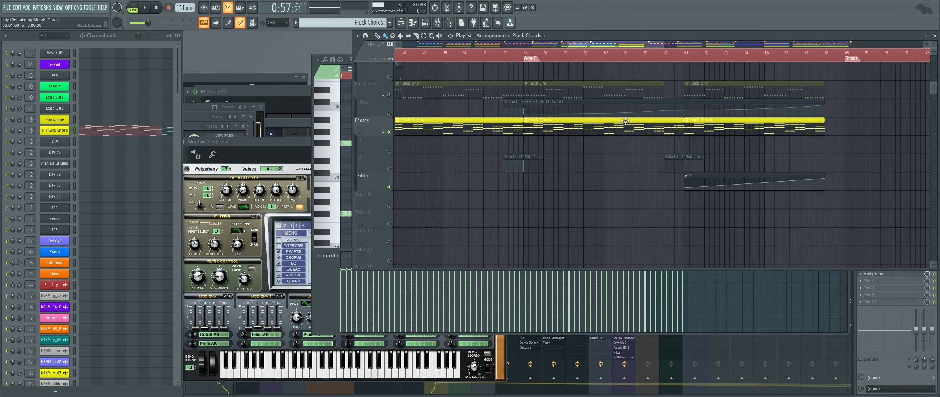
{"action": "right_click", "coordinate": [625, 120]}
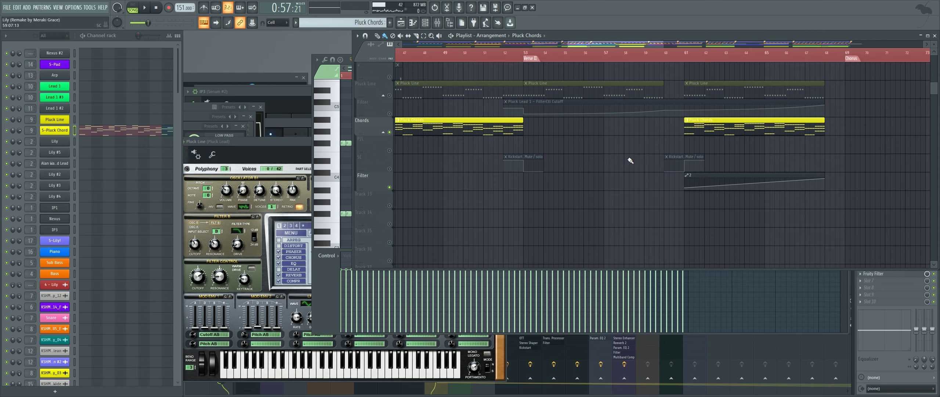
{"action": "left_click_drag", "start_coordinate": [547, 132], "coordinate": [540, 170]}
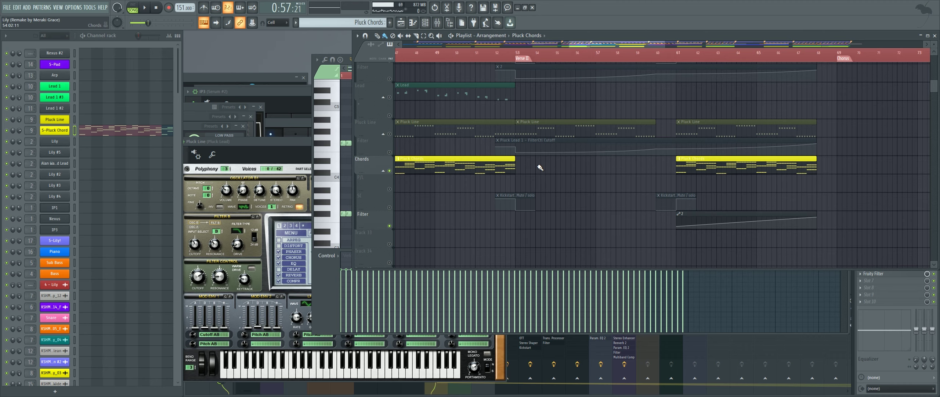
Go back up to the Transitions tracks and open the sample settings of the KSHMR_Orchestral_Crash_Transition_04 clip before the Build Up
{"action": "scroll", "coordinate": [525, 181], "scroll_direction": "down", "scroll_amount": 5, "text": "ctrl"}
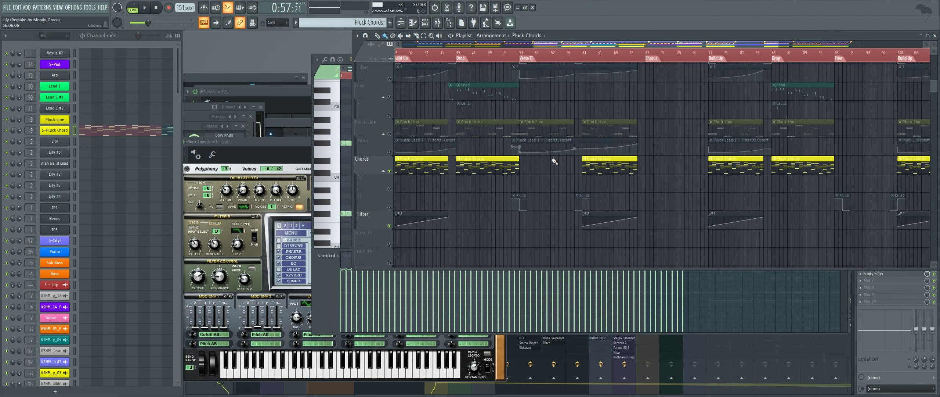
{"action": "left_click_drag", "start_coordinate": [542, 172], "coordinate": [661, 223]}
{"action": "scroll", "coordinate": [497, 206], "scroll_direction": "down", "scroll_amount": 2}
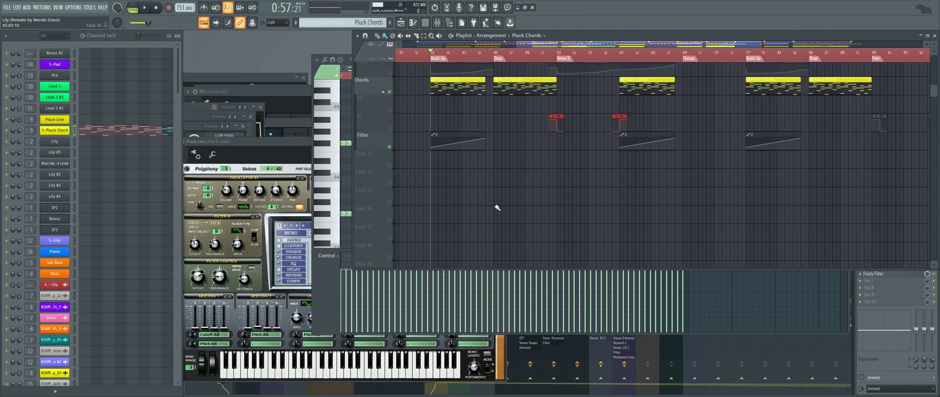
{"action": "scroll", "coordinate": [497, 206], "scroll_direction": "up", "scroll_amount": 4}
{"action": "scroll", "coordinate": [589, 211], "scroll_direction": "up", "scroll_amount": 5}
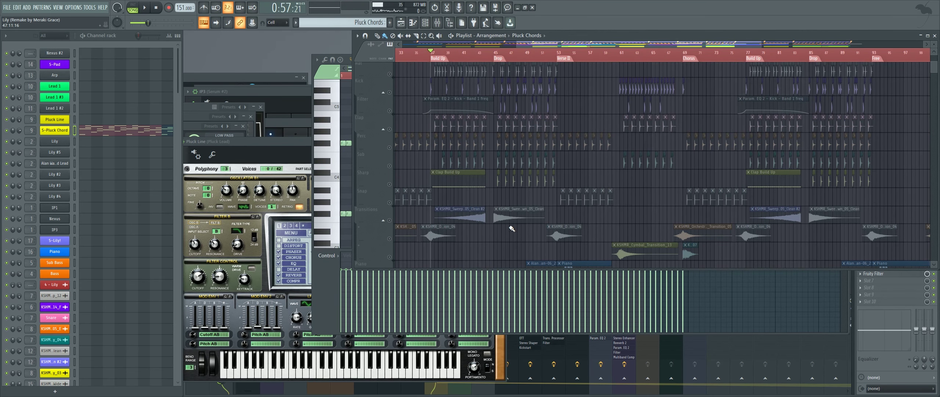
{"action": "scroll", "coordinate": [443, 198], "scroll_direction": "down", "scroll_amount": 1}
{"action": "scroll", "coordinate": [443, 198], "scroll_direction": "up", "scroll_amount": 3, "text": "ctrl"}
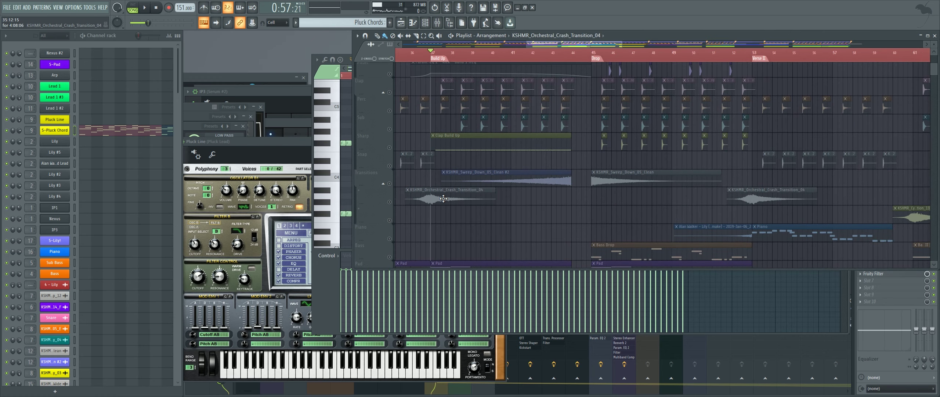
{"action": "double_click", "coordinate": [443, 198]}
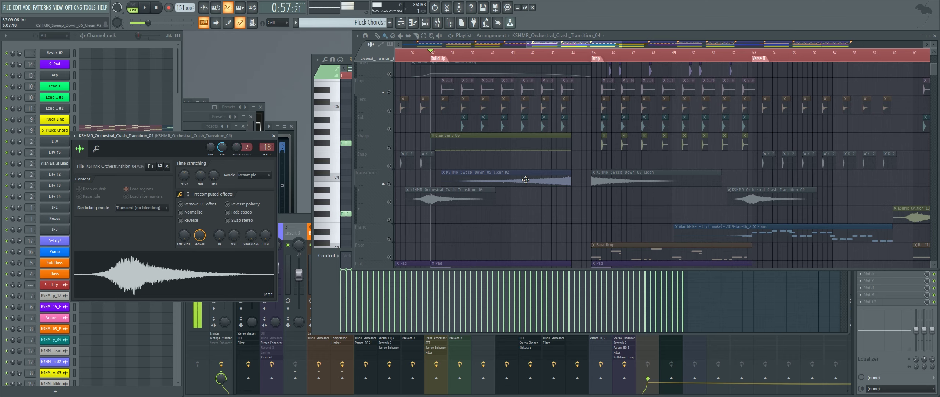
Open the sample settings of the KSHMR_Sweep_Down_05_Clean clip and its reversed #2 version, showing their WN mixer track
{"action": "double_click", "coordinate": [617, 182]}
{"action": "left_click_drag", "start_coordinate": [565, 208], "coordinate": [454, 178]}
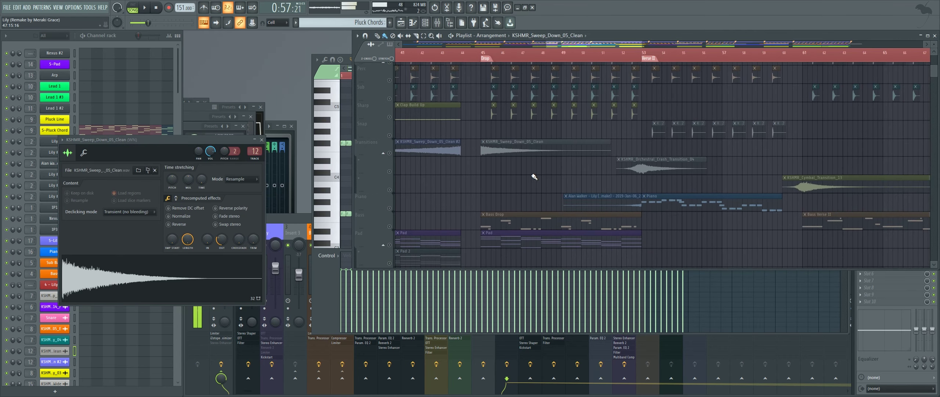
{"action": "scroll", "coordinate": [531, 177], "scroll_direction": "down", "scroll_amount": 2}
{"action": "key", "text": "F9"}
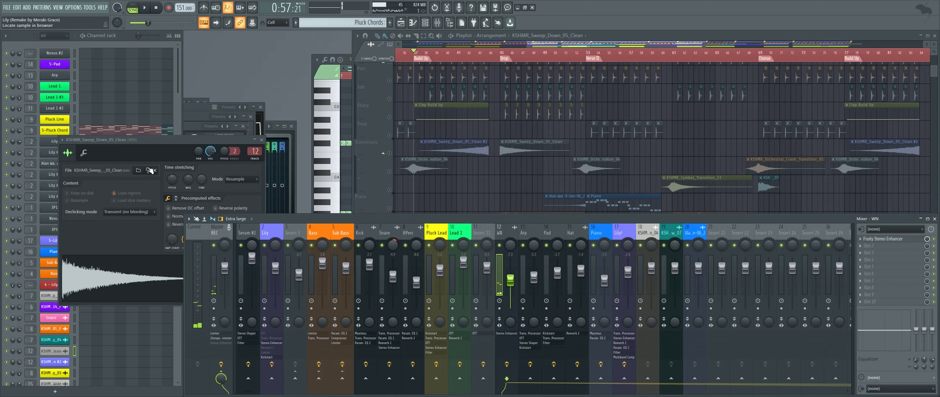
{"action": "double_click", "coordinate": [472, 150]}
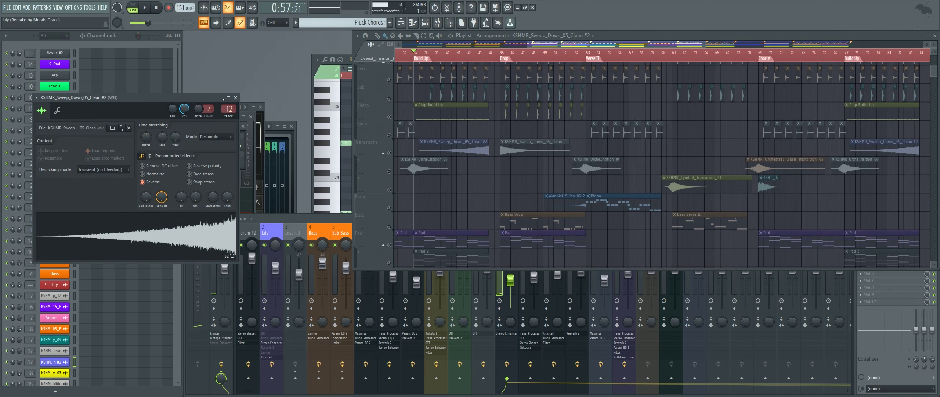
{"action": "double_click", "coordinate": [229, 109]}
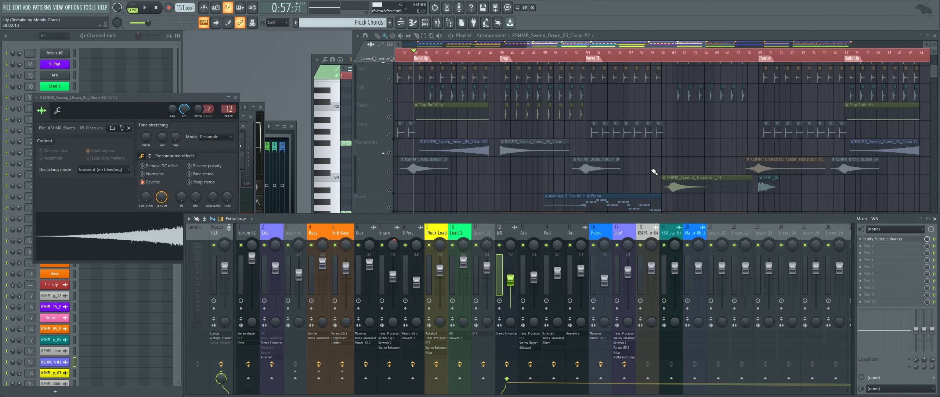
Look over the sweep, crash and cymbal transition clips across the rest of the arrangement
{"action": "left_click_drag", "start_coordinate": [648, 190], "coordinate": [558, 165]}
{"action": "left_click_drag", "start_coordinate": [623, 145], "coordinate": [422, 166]}
{"action": "left_click_drag", "start_coordinate": [759, 165], "coordinate": [640, 185]}
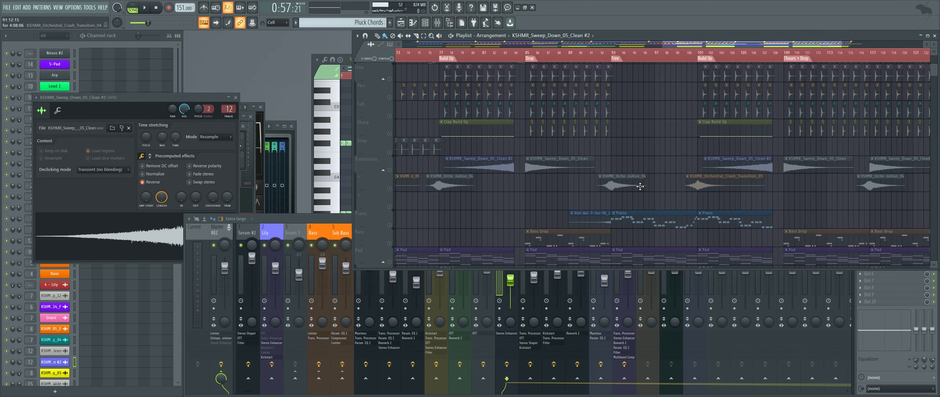
{"action": "left_click_drag", "start_coordinate": [762, 183], "coordinate": [881, 185]}
{"action": "scroll", "coordinate": [623, 189], "scroll_direction": "down", "scroll_amount": 3}
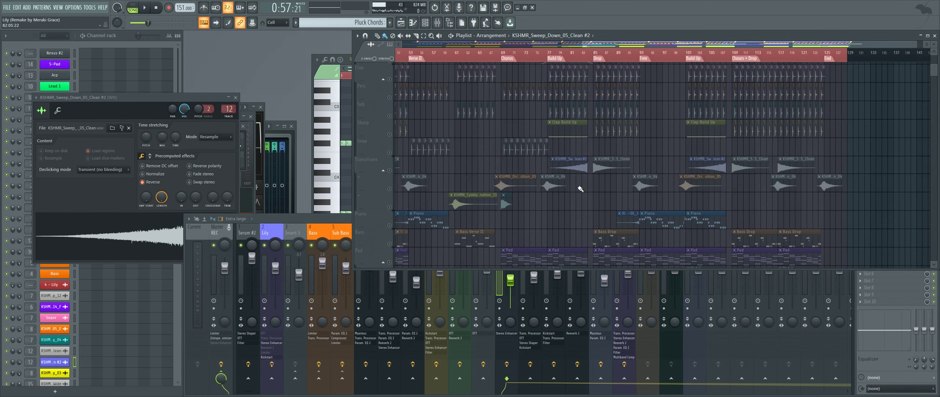
{"action": "left_click_drag", "start_coordinate": [579, 188], "coordinate": [662, 161]}
{"action": "left_click_drag", "start_coordinate": [617, 196], "coordinate": [629, 136]}
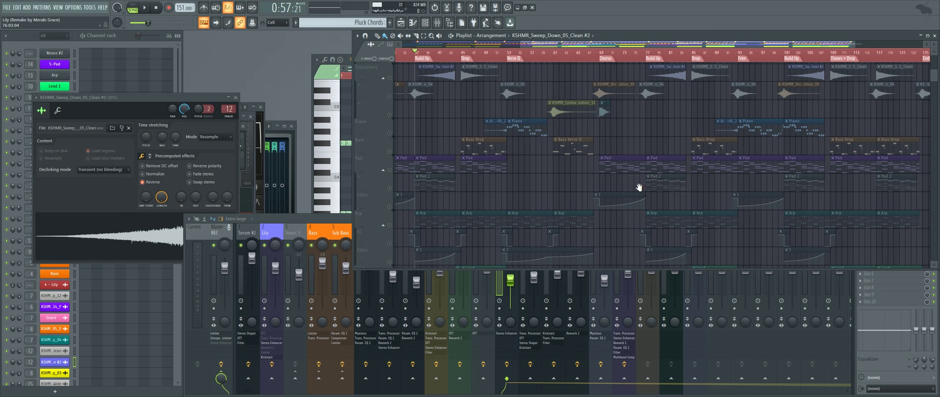
Open the Drop's Lead clip in the piano roll, and return to the playlist
{"action": "left_click_drag", "start_coordinate": [639, 187], "coordinate": [619, 70]}
{"action": "left_click_drag", "start_coordinate": [667, 139], "coordinate": [738, 138]}
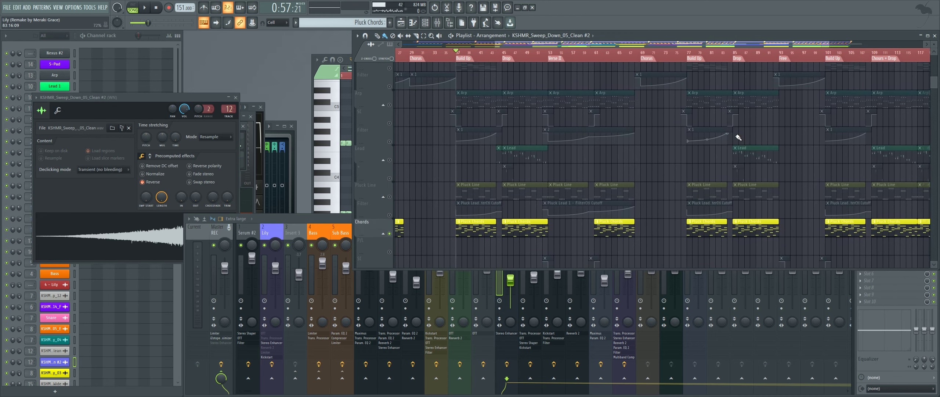
{"action": "scroll", "coordinate": [503, 148], "scroll_direction": "up", "scroll_amount": 5}
{"action": "double_click", "coordinate": [522, 157]}
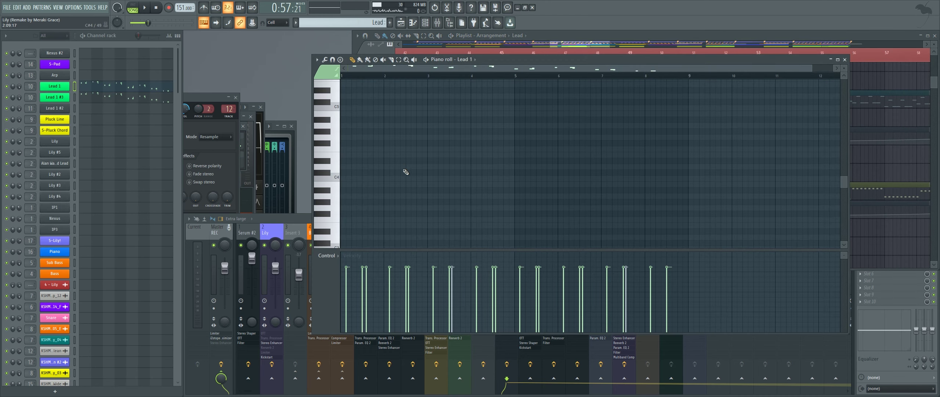
{"action": "left_click", "coordinate": [589, 35]}
Mute the Lead track and the Lead II track below it, and play the other tracks from just before the Drop
{"action": "left_click_drag", "start_coordinate": [521, 154], "coordinate": [522, 196]}
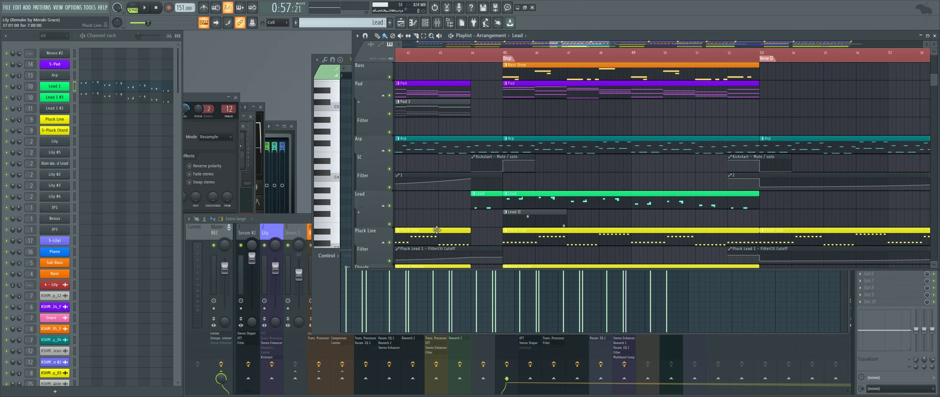
{"action": "left_click", "coordinate": [389, 205]}
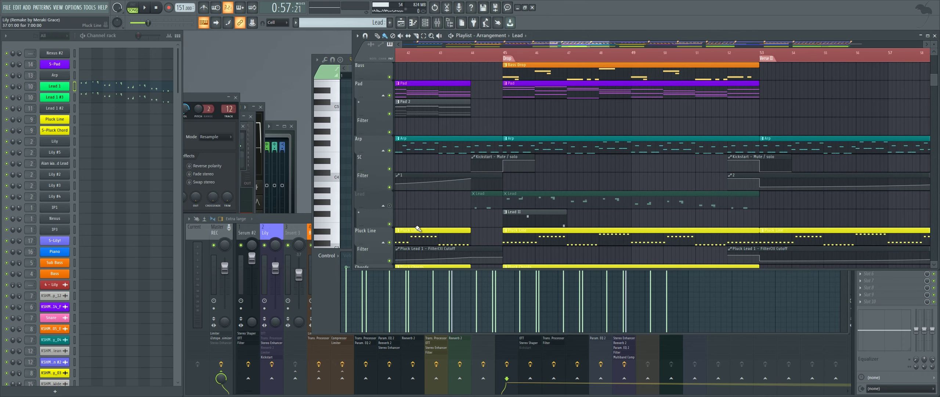
{"action": "left_click", "coordinate": [389, 224]}
{"action": "left_click", "coordinate": [442, 53]}
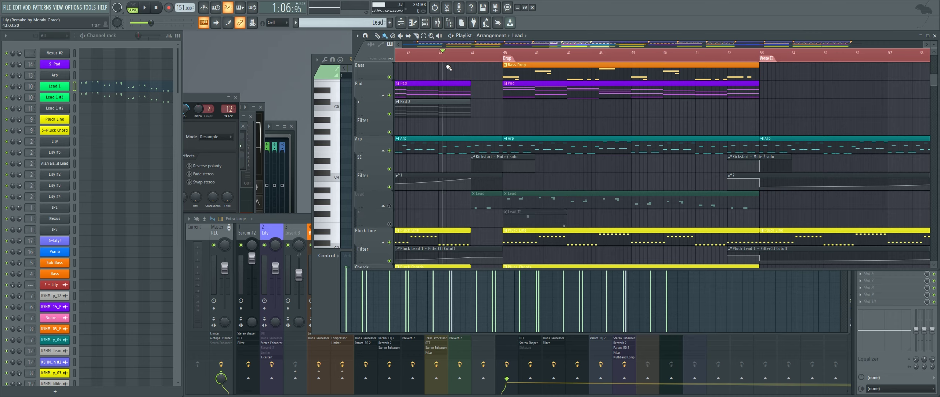
{"action": "key", "text": "space"}
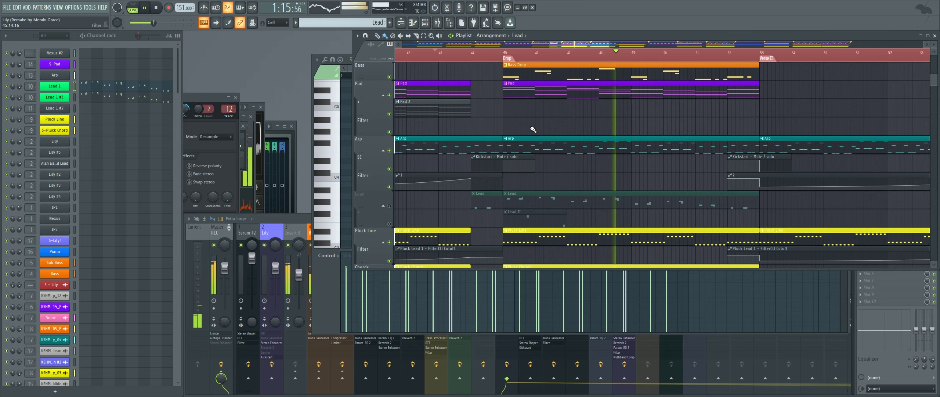
{"action": "key", "text": "space"}
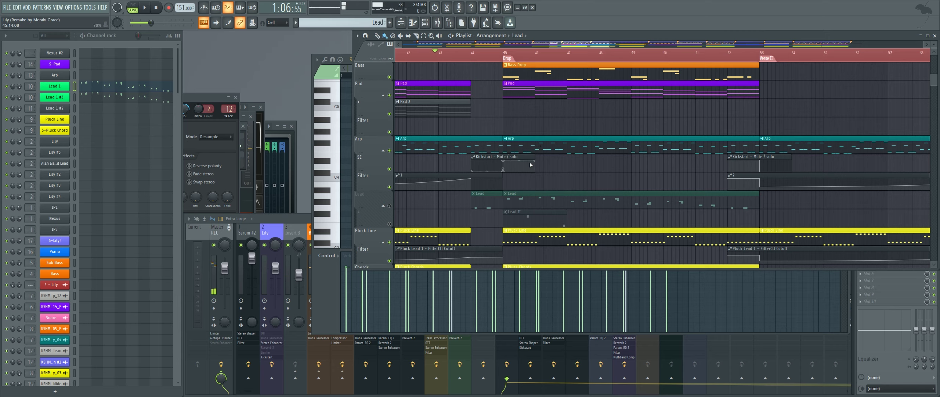
Solo the Lead and Lead II tracks together and play them from just before the Drop
{"action": "left_click", "coordinate": [390, 205], "text": "ctrl"}
{"action": "left_click", "coordinate": [390, 224]}
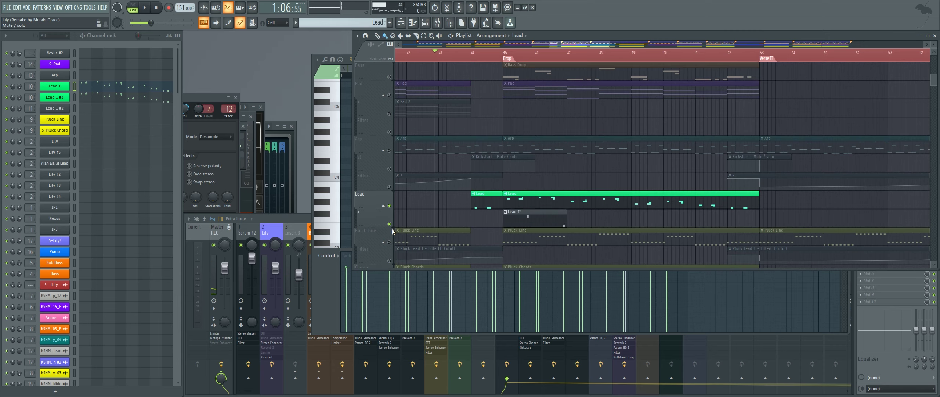
{"action": "key", "text": "space"}
{"action": "left_click", "coordinate": [478, 53]}
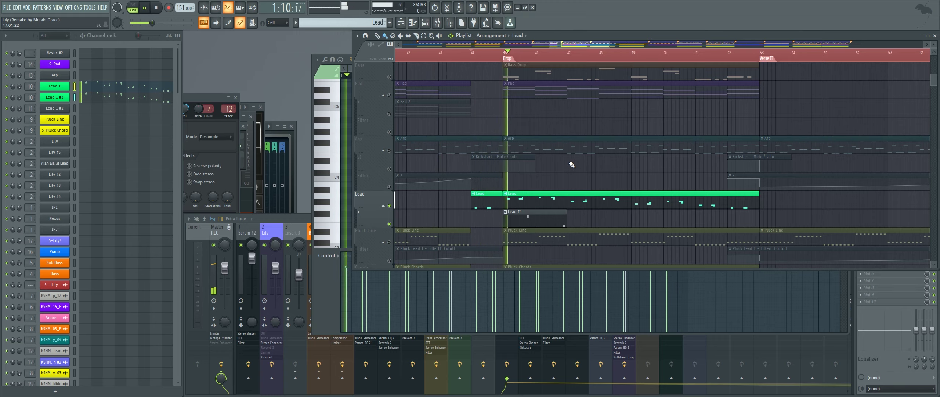
Open the Drop's Lead clip in the piano roll during playback, stop, and select the short upper note overlapping the second note
{"action": "double_click", "coordinate": [547, 200]}
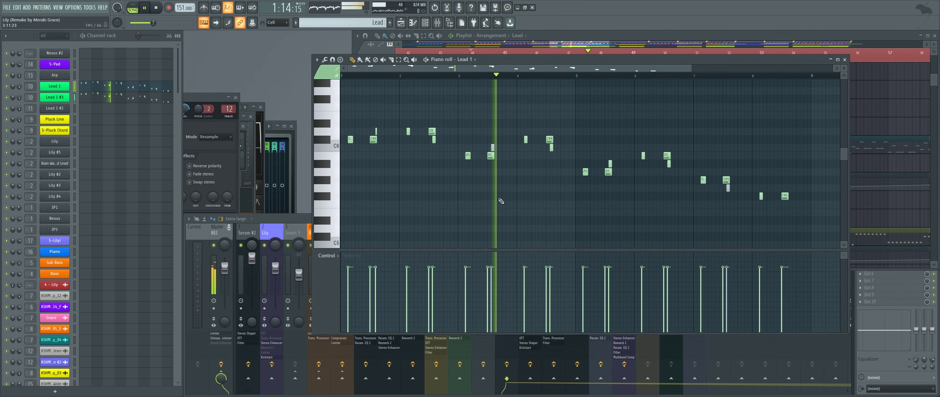
{"action": "scroll", "coordinate": [500, 202], "scroll_direction": "up", "scroll_amount": 2}
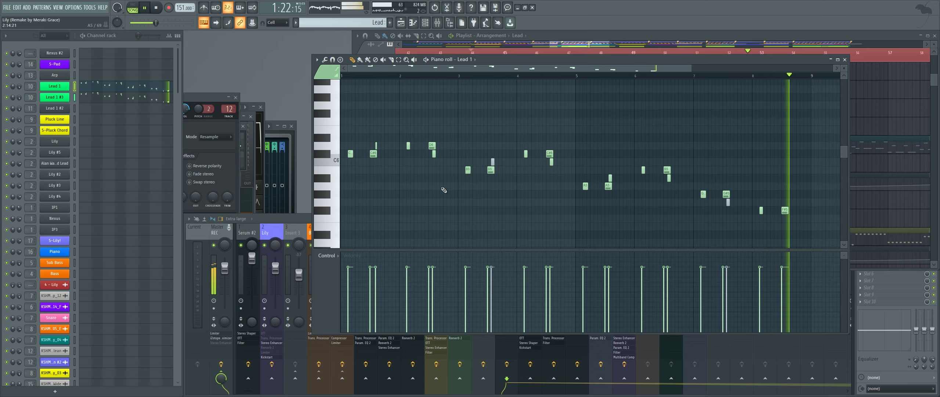
{"action": "key", "text": "space"}
{"action": "scroll", "coordinate": [366, 155], "scroll_direction": "up", "scroll_amount": 4}
{"action": "left_click_drag", "start_coordinate": [367, 156], "coordinate": [396, 163]}
{"action": "left_click_drag", "start_coordinate": [422, 141], "coordinate": [455, 155]}
{"action": "scroll", "coordinate": [456, 170], "scroll_direction": "up", "scroll_amount": 4}
{"action": "scroll", "coordinate": [474, 99], "scroll_direction": "down", "scroll_amount": 2}
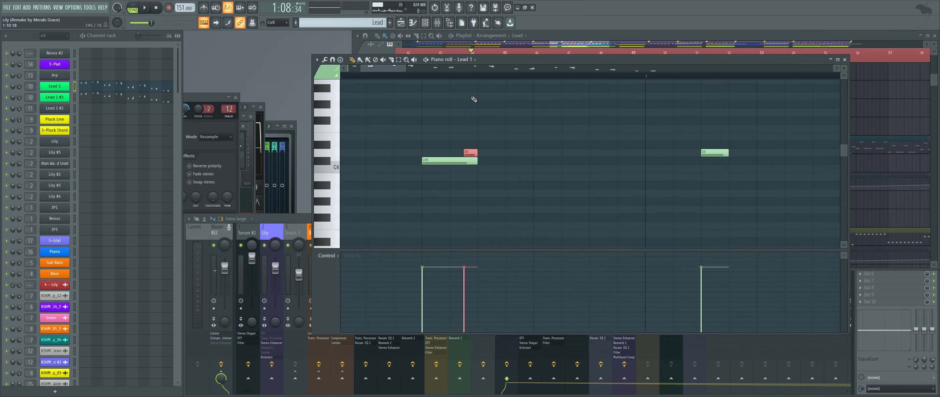
{"action": "scroll", "coordinate": [474, 172], "scroll_direction": "down", "scroll_amount": 5}
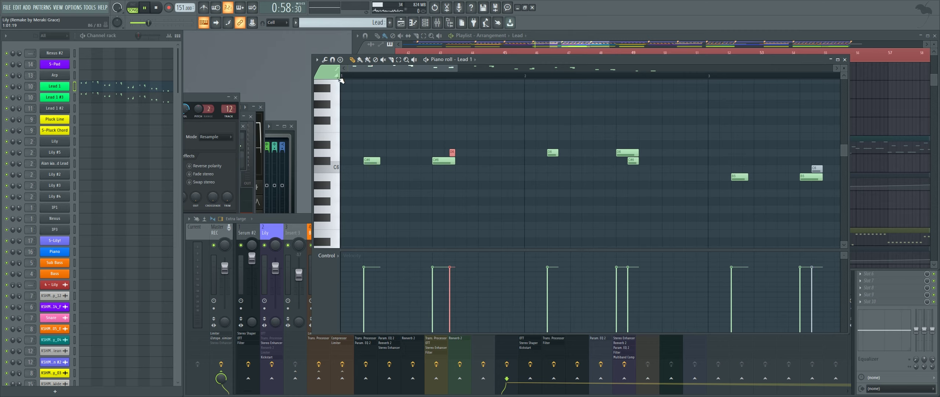
Place the Lead pattern's playback position at the second note, look over the melody, and return the position to the start
{"action": "key", "text": "space"}
{"action": "left_click", "coordinate": [433, 74]}
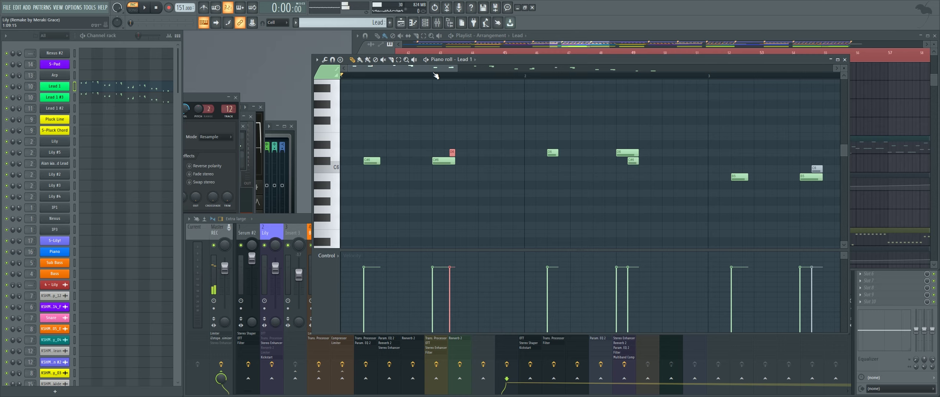
{"action": "key", "text": "space"}
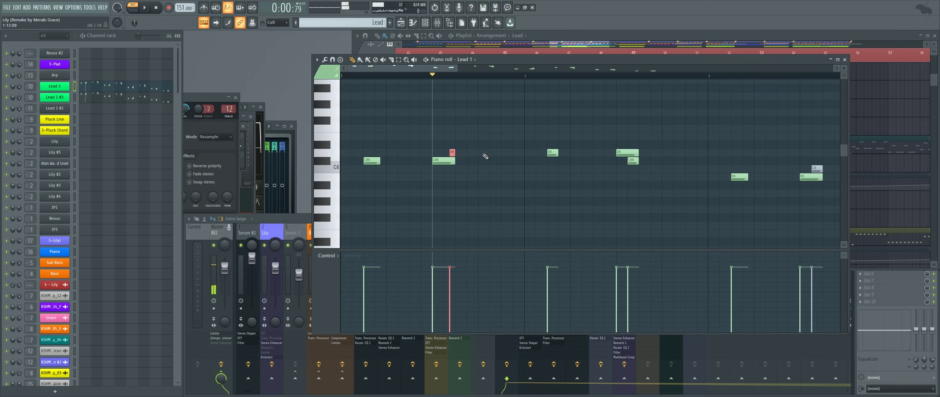
{"action": "scroll", "coordinate": [481, 154], "scroll_direction": "down", "scroll_amount": 5}
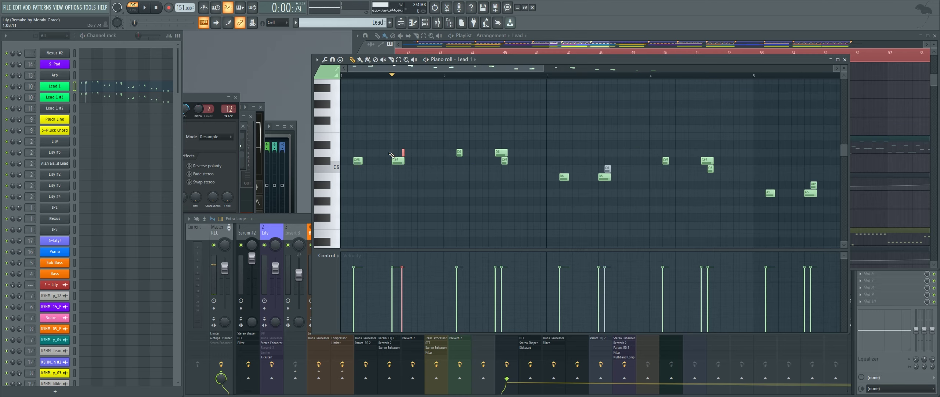
{"action": "scroll", "coordinate": [455, 144], "scroll_direction": "up", "scroll_amount": 2}
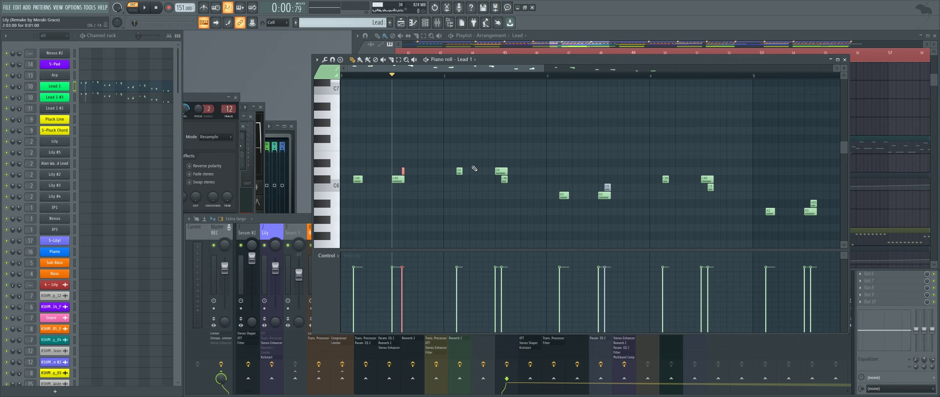
{"action": "left_click_drag", "start_coordinate": [350, 77], "coordinate": [342, 76]}
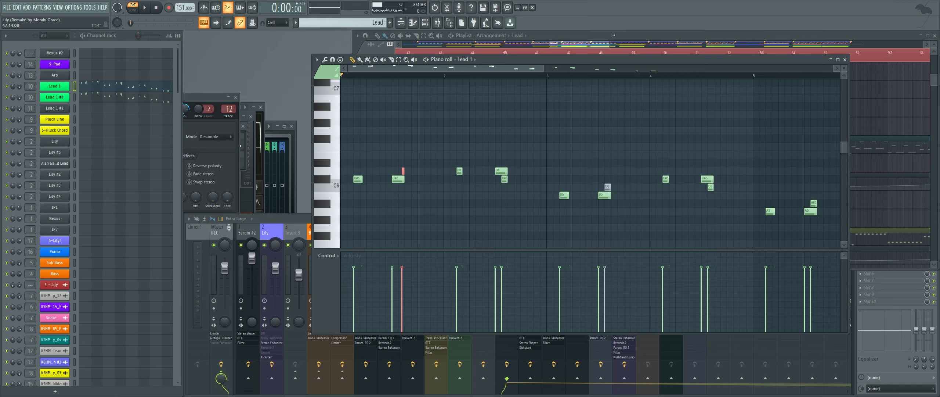
Open the Lead II clip in the piano roll, play its notes, and return to the playlist
{"action": "left_click", "coordinate": [614, 35]}
{"action": "double_click", "coordinate": [523, 222]}
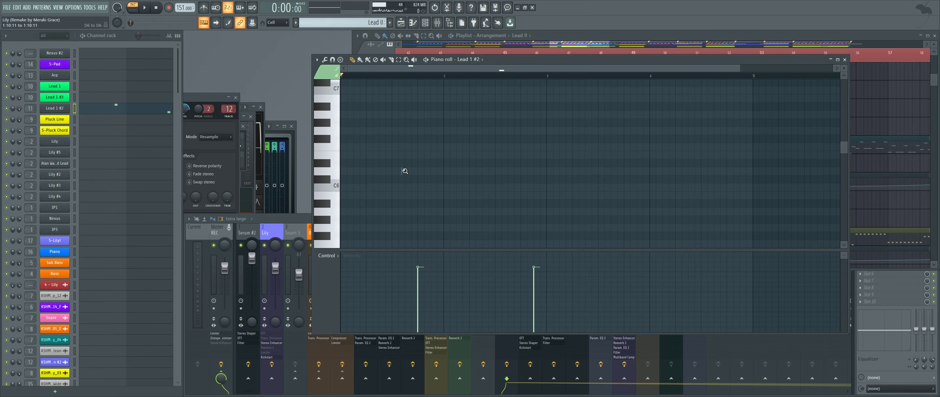
{"action": "scroll", "coordinate": [405, 170], "scroll_direction": "up", "scroll_amount": 5}
{"action": "scroll", "coordinate": [427, 169], "scroll_direction": "down", "scroll_amount": 3}
{"action": "scroll", "coordinate": [427, 169], "scroll_direction": "up", "scroll_amount": 4}
{"action": "key", "text": "space"}
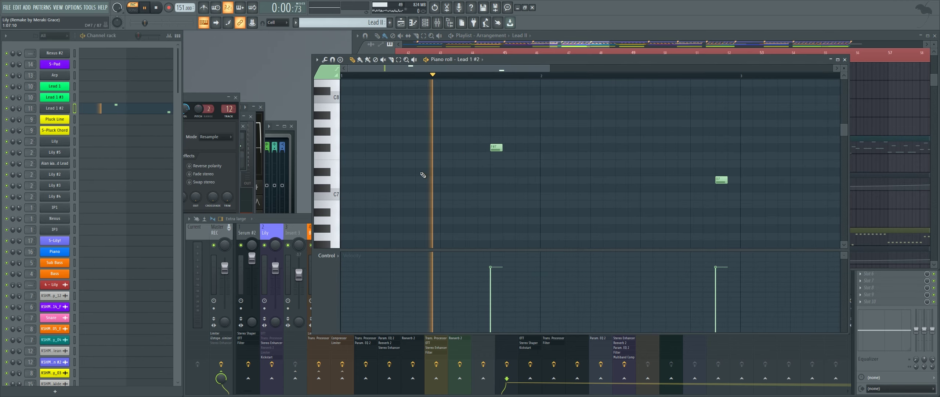
{"action": "scroll", "coordinate": [480, 185], "scroll_direction": "down", "scroll_amount": 2}
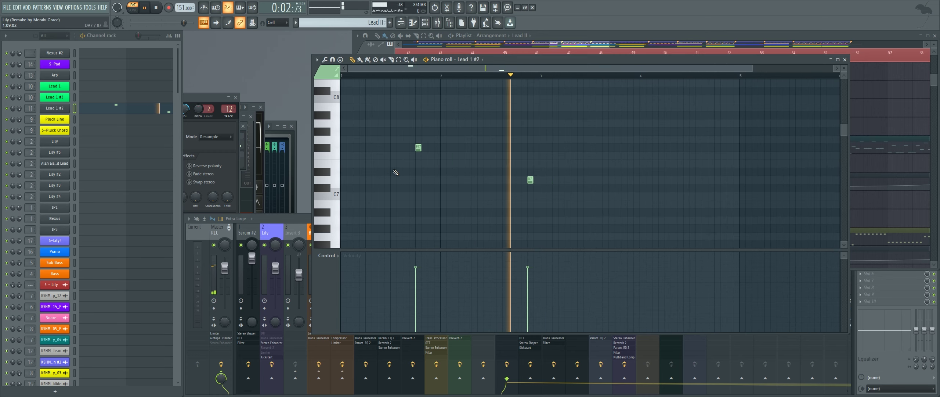
{"action": "key", "text": "space"}
{"action": "left_click", "coordinate": [844, 59]}
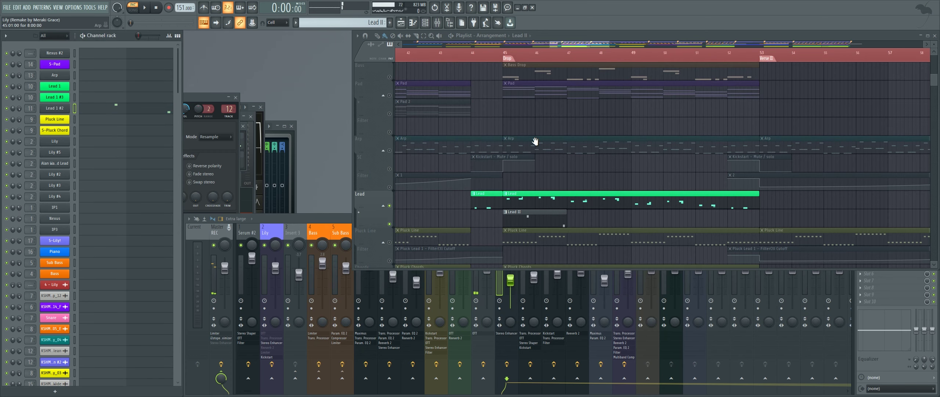
Open the Sylenth1 presets of the Lead 1 #2, Lead 1 and Lead 1 #3 channels
{"action": "left_click_drag", "start_coordinate": [535, 141], "coordinate": [568, 127]}
{"action": "left_click", "coordinate": [67, 111]}
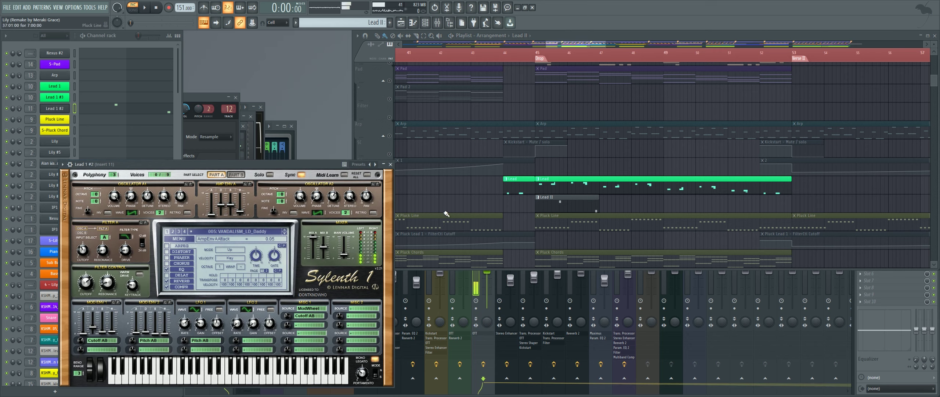
{"action": "double_click", "coordinate": [508, 186]}
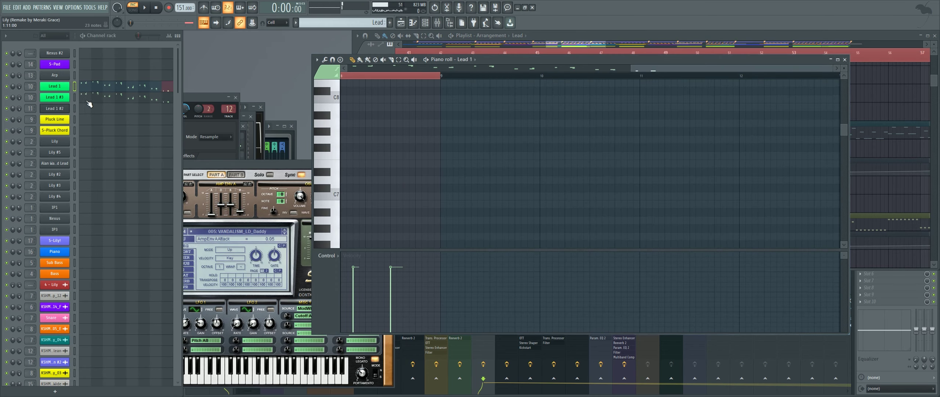
{"action": "left_click", "coordinate": [61, 87]}
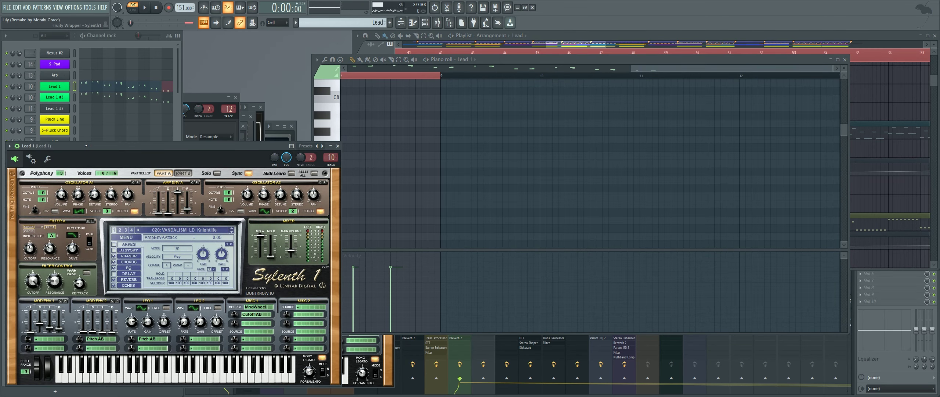
{"action": "left_click_drag", "start_coordinate": [86, 146], "coordinate": [261, 140]}
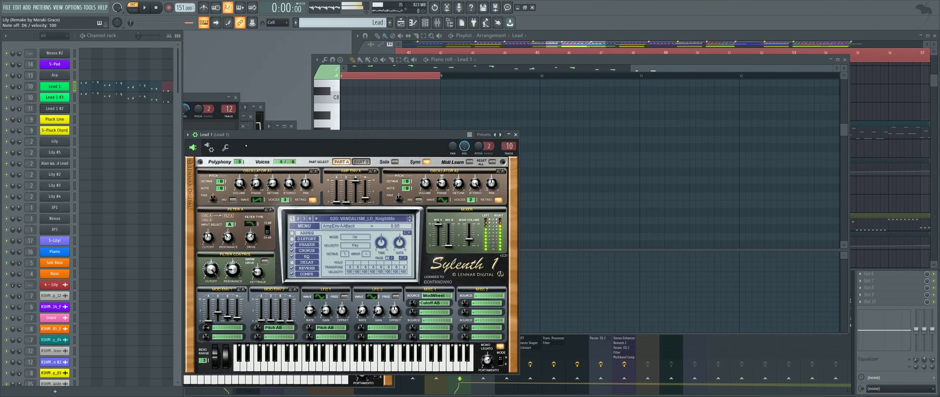
{"action": "left_click", "coordinate": [59, 98]}
Audition single notes on Lead 1 #3 and play the Lead pattern while toggling the mute of the Lead 1 channel
{"action": "key", "text": "e"}
{"action": "key", "text": "e"}
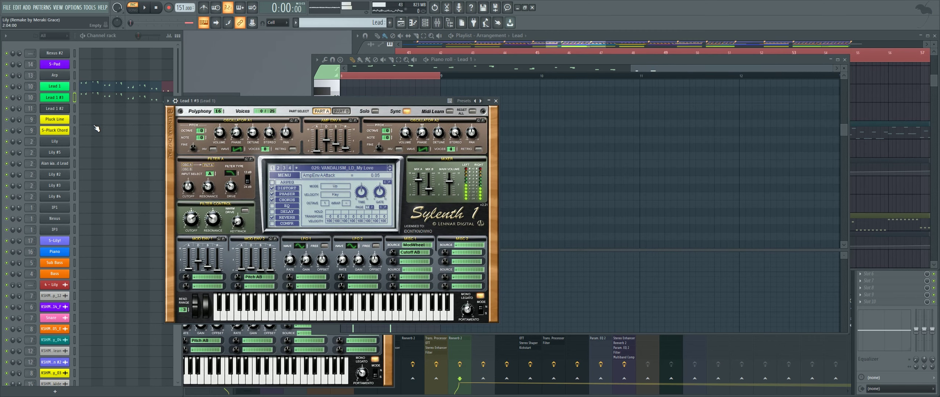
{"action": "key", "text": "m"}
{"action": "key", "text": "w"}
{"action": "key", "text": "space"}
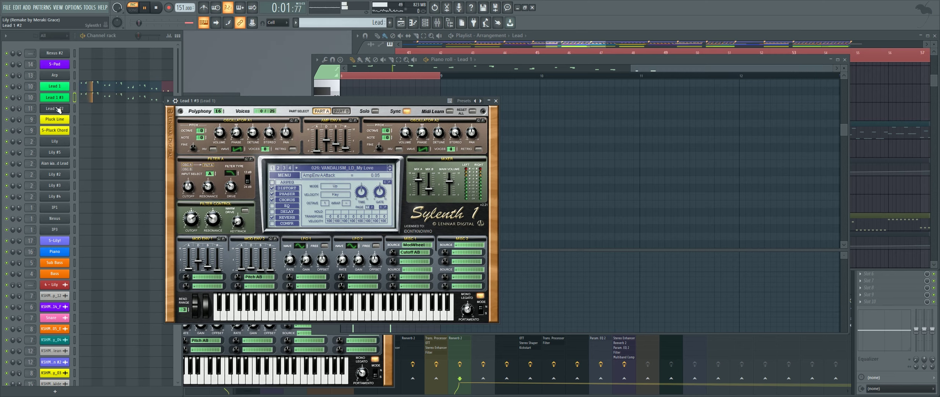
{"action": "left_click", "coordinate": [10, 91]}
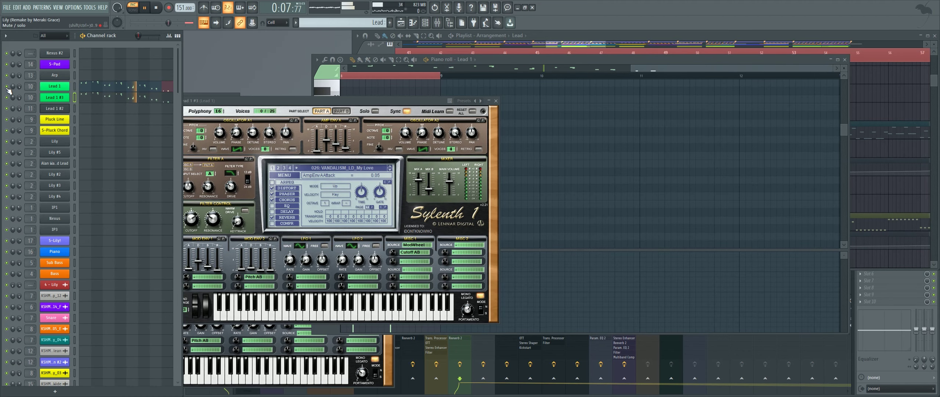
{"action": "key", "text": "space"}
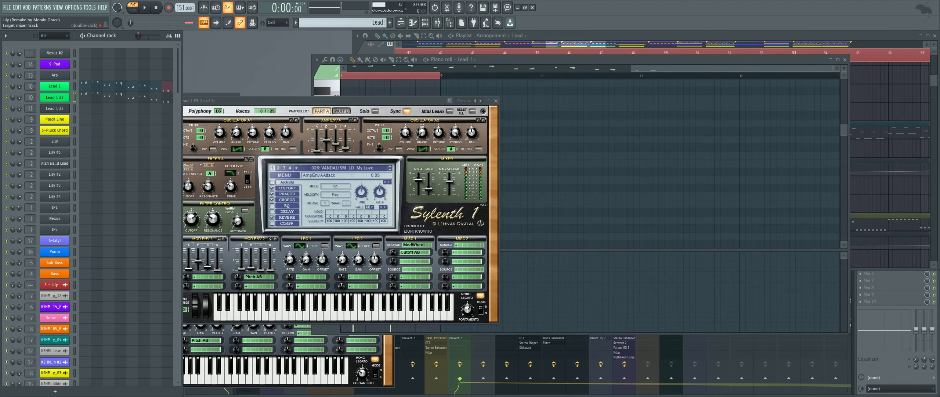
Show the Lead 1 mixer track and play the pattern with Fruity Reeverb 2 switched off and back on
{"action": "key", "text": "F9"}
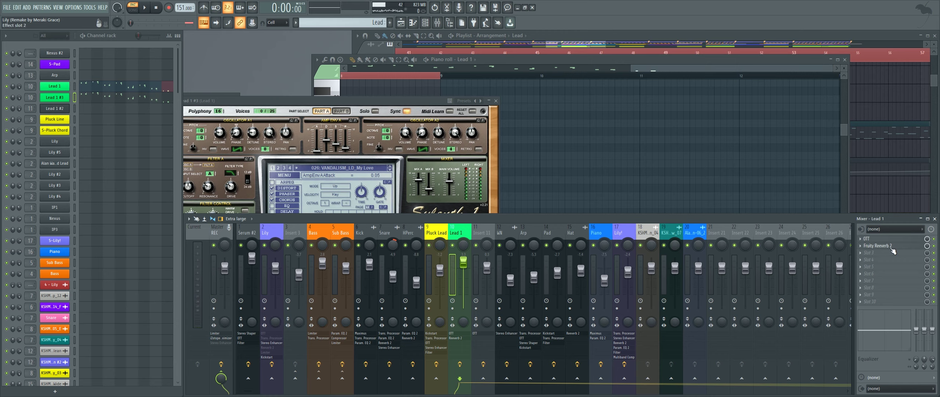
{"action": "left_click", "coordinate": [934, 245]}
{"action": "key", "text": "space"}
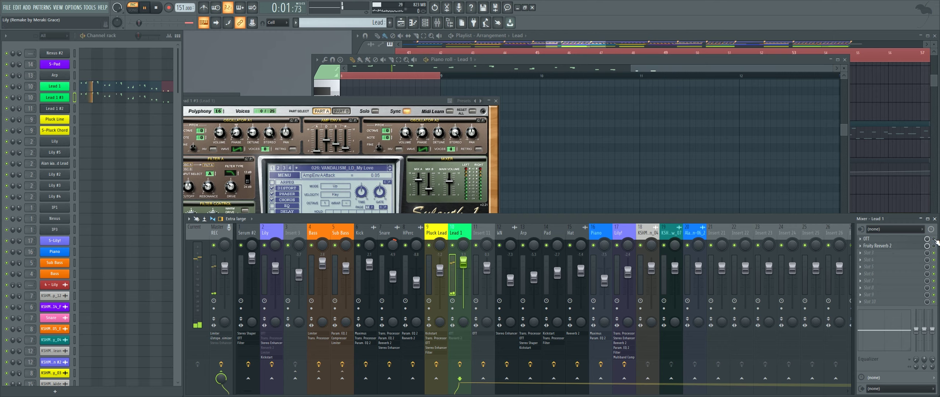
{"action": "left_click", "coordinate": [934, 246]}
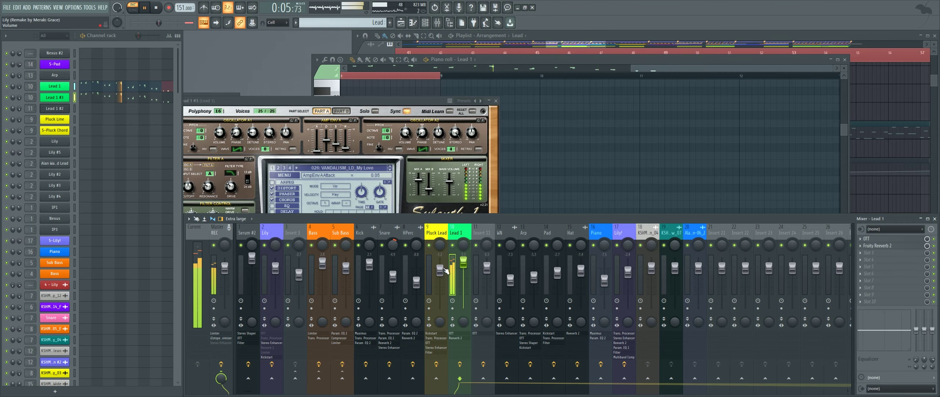
{"action": "key", "text": "space"}
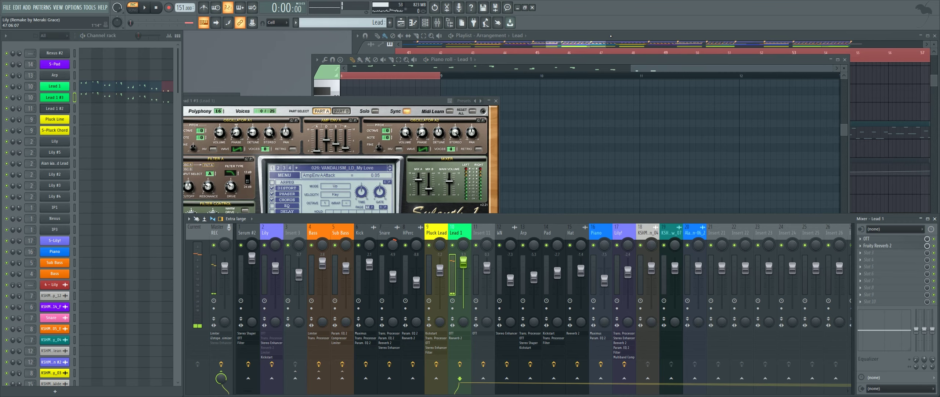
Show the whole arrangement in the playlist and look over all its tracks, from the plucks up to the vocals
{"action": "left_click", "coordinate": [611, 36]}
{"action": "right_click", "coordinate": [611, 153], "text": "ctrl"}
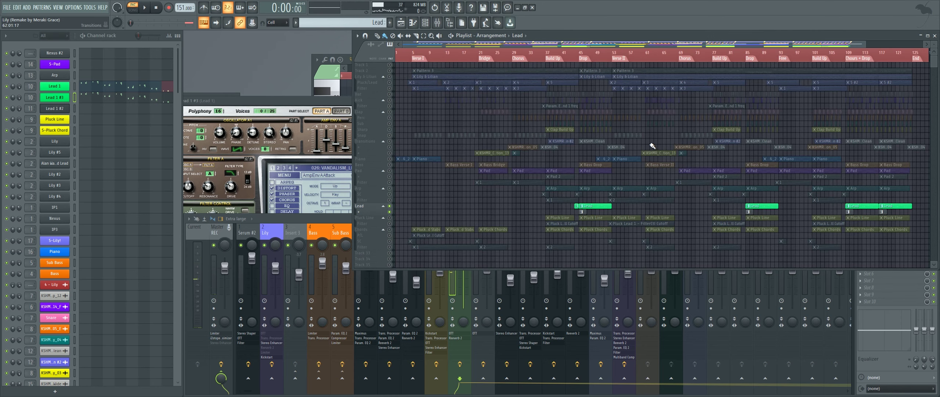
{"action": "scroll", "coordinate": [581, 177], "scroll_direction": "up", "scroll_amount": 3}
{"action": "scroll", "coordinate": [581, 177], "scroll_direction": "down", "scroll_amount": 3}
{"action": "scroll", "coordinate": [783, 198], "scroll_direction": "up", "scroll_amount": 3}
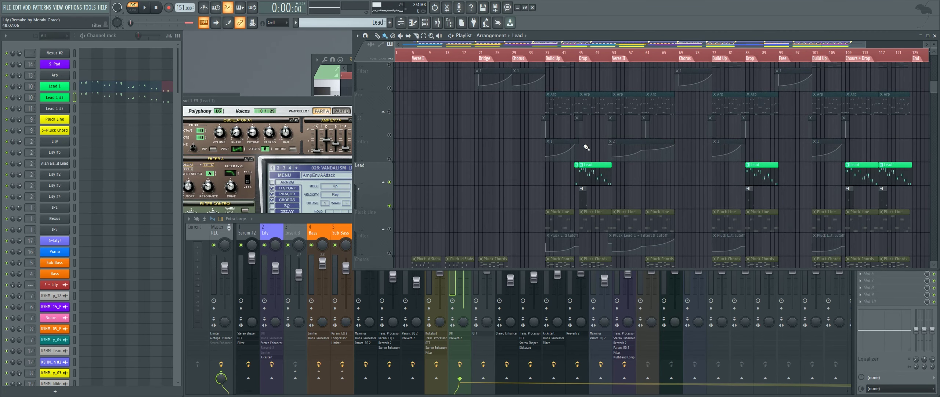
{"action": "scroll", "coordinate": [514, 149], "scroll_direction": "down", "scroll_amount": 2}
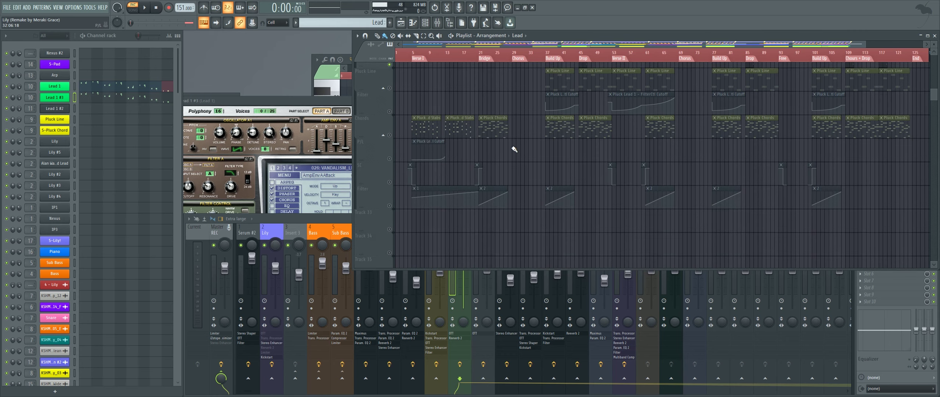
{"action": "scroll", "coordinate": [515, 149], "scroll_direction": "up", "scroll_amount": 9}
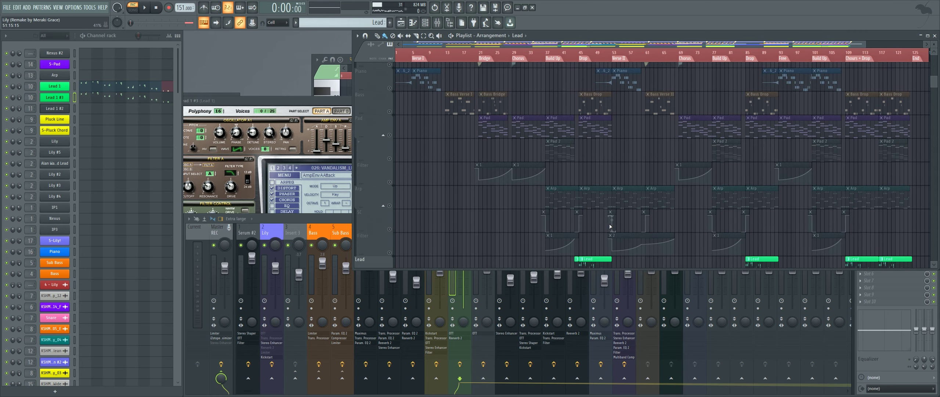
{"action": "scroll", "coordinate": [610, 225], "scroll_direction": "up", "scroll_amount": 10}
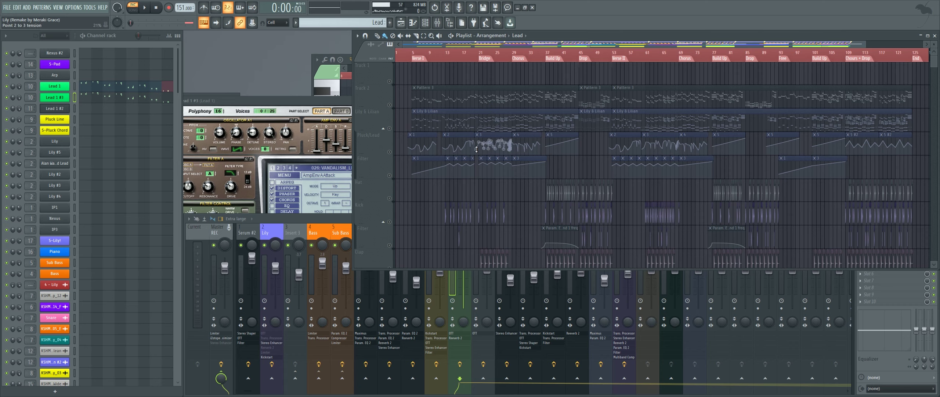
Select the clips in the two automation tracks above the drums from Verse 1 to the Build Up, and clear the selection
{"action": "scroll", "coordinate": [400, 154], "scroll_direction": "up", "scroll_amount": 3}
{"action": "scroll", "coordinate": [401, 154], "scroll_direction": "down", "scroll_amount": 1}
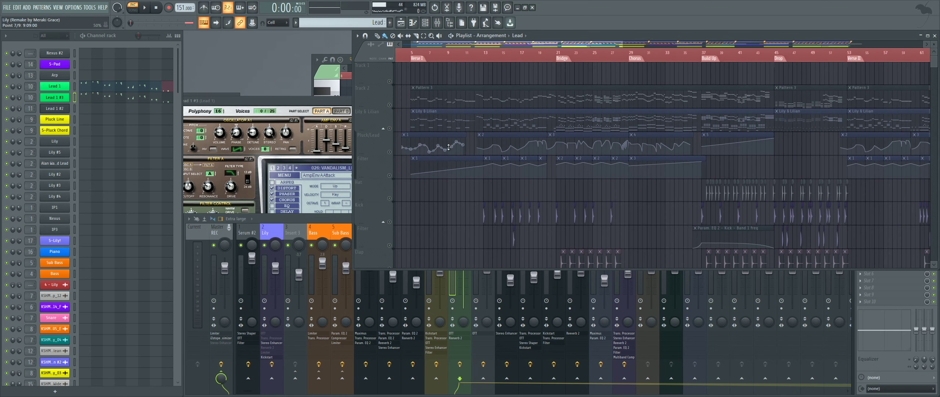
{"action": "left_click_drag", "start_coordinate": [420, 143], "coordinate": [771, 167]}
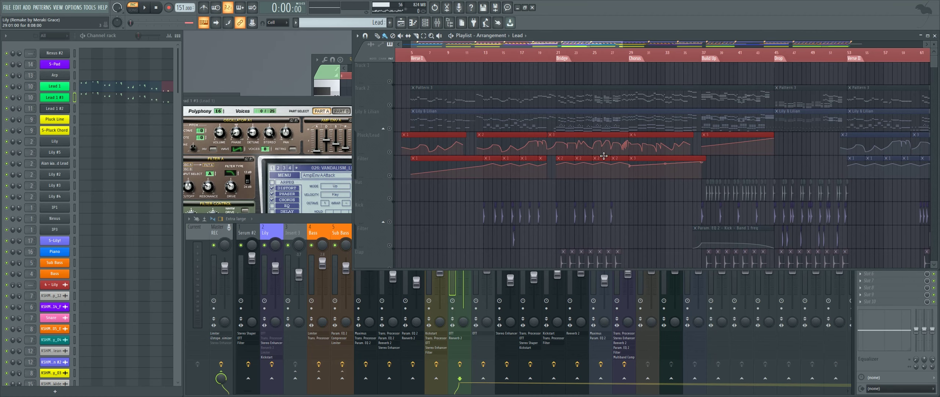
{"action": "scroll", "coordinate": [497, 177], "scroll_direction": "down", "scroll_amount": 1}
{"action": "left_click", "coordinate": [439, 201], "text": "ctrl"}
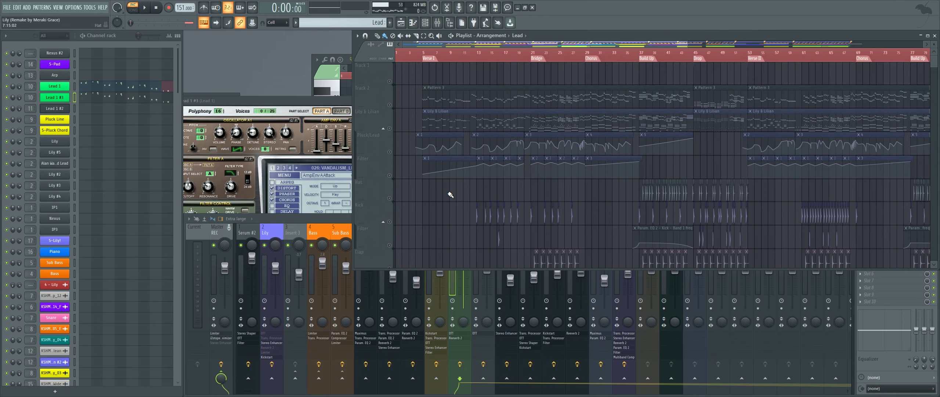
Look over the playlist arrangement from the vocals down to the lead and pluck tracks and back up to the transitions and drums
{"action": "scroll", "coordinate": [461, 188], "scroll_direction": "down", "scroll_amount": 1}
{"action": "left_click_drag", "start_coordinate": [594, 124], "coordinate": [489, 158]}
{"action": "left_click_drag", "start_coordinate": [595, 162], "coordinate": [694, 183]}
{"action": "left_click_drag", "start_coordinate": [505, 214], "coordinate": [592, 68]}
{"action": "left_click_drag", "start_coordinate": [594, 231], "coordinate": [544, 78]}
{"action": "scroll", "coordinate": [562, 195], "scroll_direction": "up", "scroll_amount": 3}
{"action": "left_click_drag", "start_coordinate": [546, 147], "coordinate": [540, 104]}
{"action": "left_click_drag", "start_coordinate": [934, 44], "coordinate": [934, 58]}
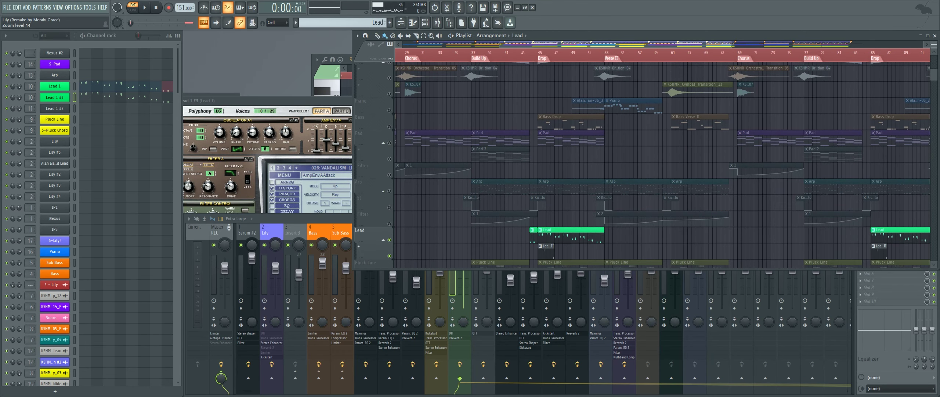
{"action": "left_click_drag", "start_coordinate": [545, 144], "coordinate": [531, 115]}
{"action": "left_click_drag", "start_coordinate": [603, 129], "coordinate": [561, 43]}
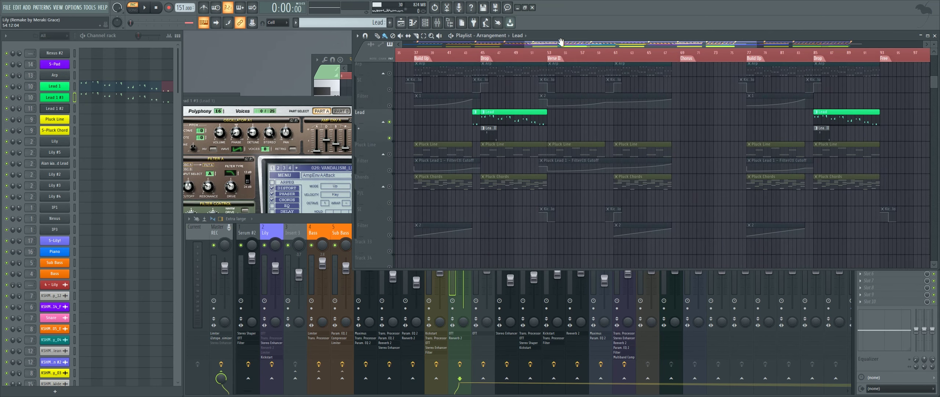
{"action": "left_click_drag", "start_coordinate": [574, 109], "coordinate": [572, 140]}
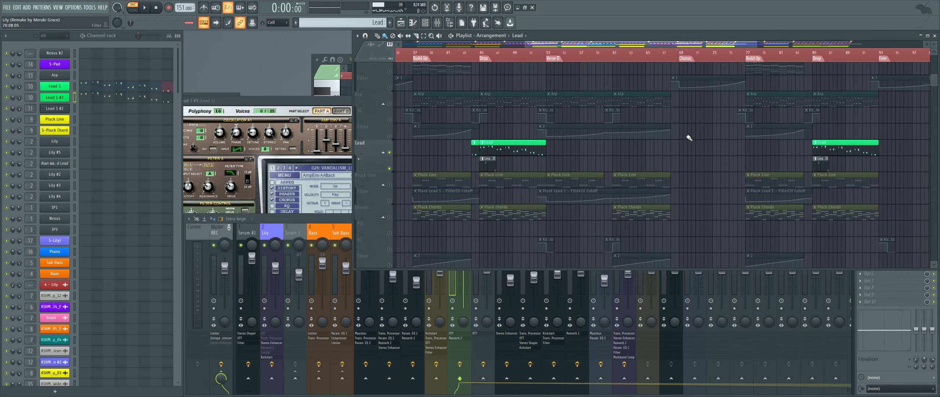
{"action": "left_click_drag", "start_coordinate": [689, 138], "coordinate": [571, 216]}
{"action": "left_click_drag", "start_coordinate": [572, 125], "coordinate": [576, 233]}
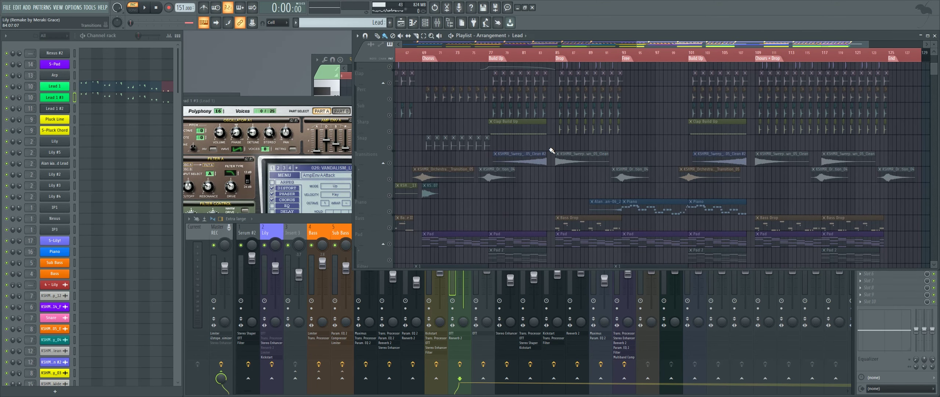
Show the Master mixer track and open its Fruity Limiter and iZotope Ozone 7 Maximizer effects
{"action": "left_click", "coordinate": [214, 225]}
{"action": "left_click", "coordinate": [215, 230]}
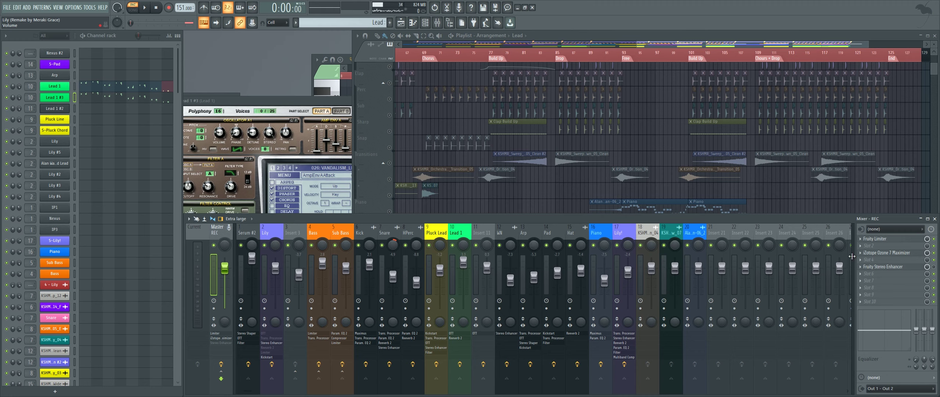
{"action": "left_click", "coordinate": [876, 239]}
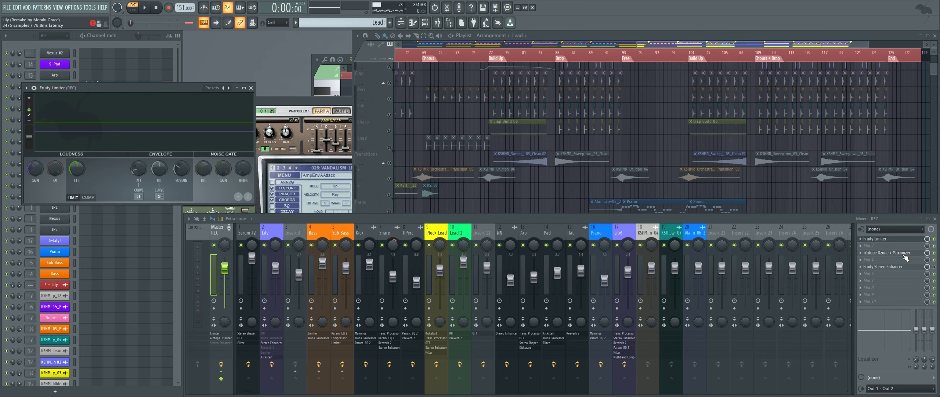
{"action": "left_click", "coordinate": [904, 254]}
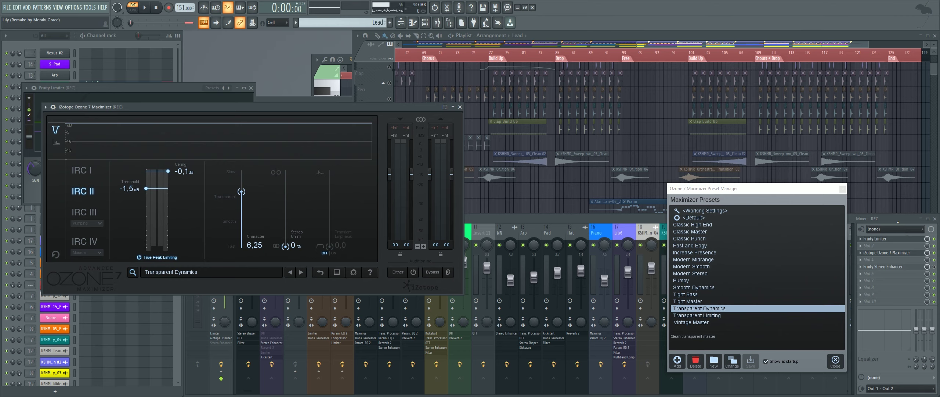
Open the Master track's Fruity Stereo Enhancer and move its window clear of the Fruity Limiter window
{"action": "left_click", "coordinate": [898, 222]}
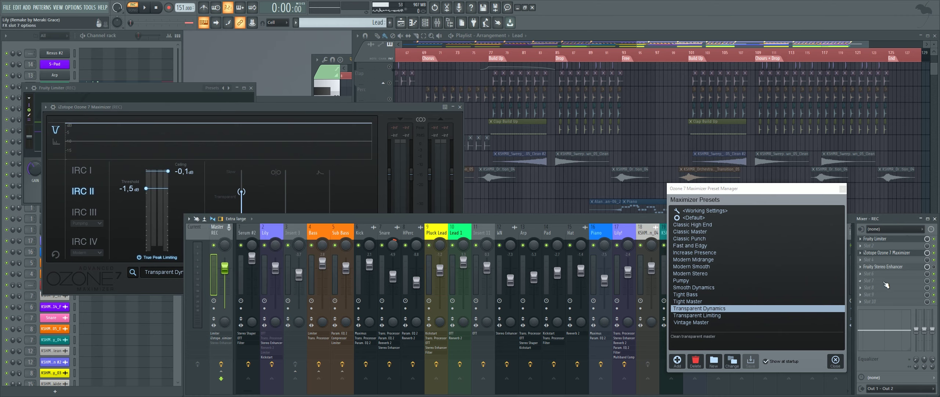
{"action": "left_click", "coordinate": [895, 268]}
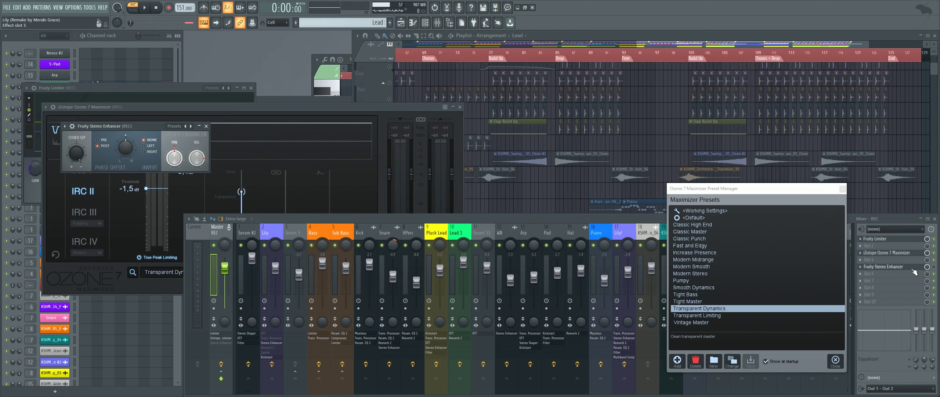
{"action": "left_click", "coordinate": [913, 267]}
{"action": "left_click", "coordinate": [913, 267]}
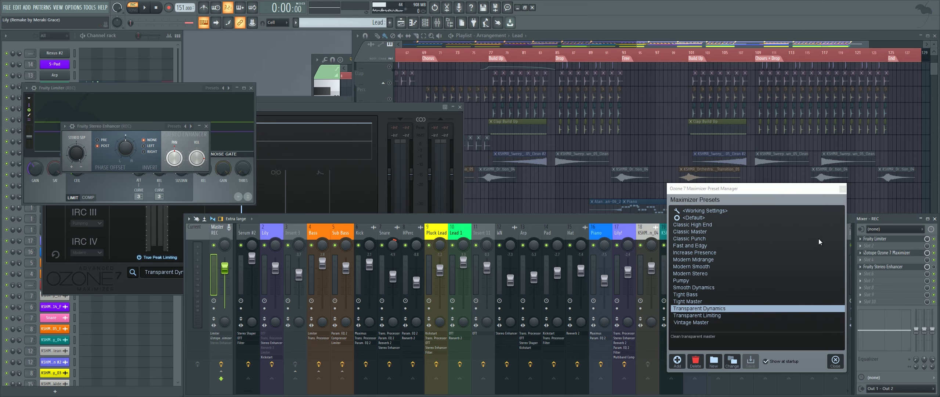
{"action": "left_click_drag", "start_coordinate": [107, 126], "coordinate": [316, 142]}
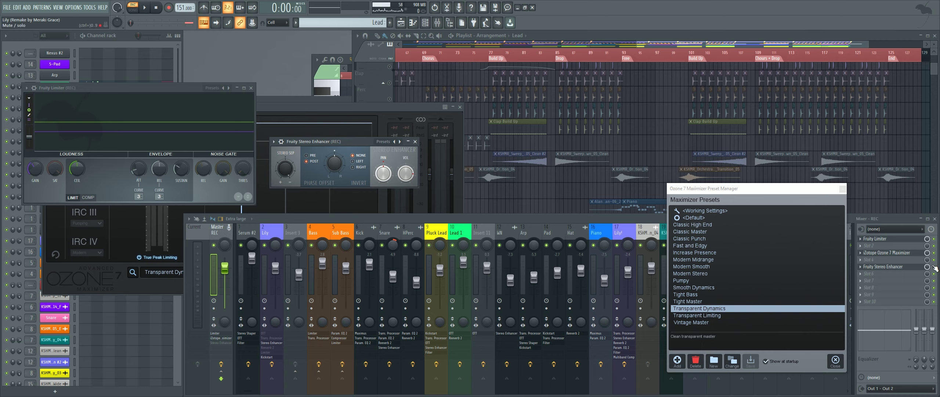
Show the Serum #2 mixer track and audition single notes on the Nexus channel and the channels directly above and below it
{"action": "left_click", "coordinate": [248, 246]}
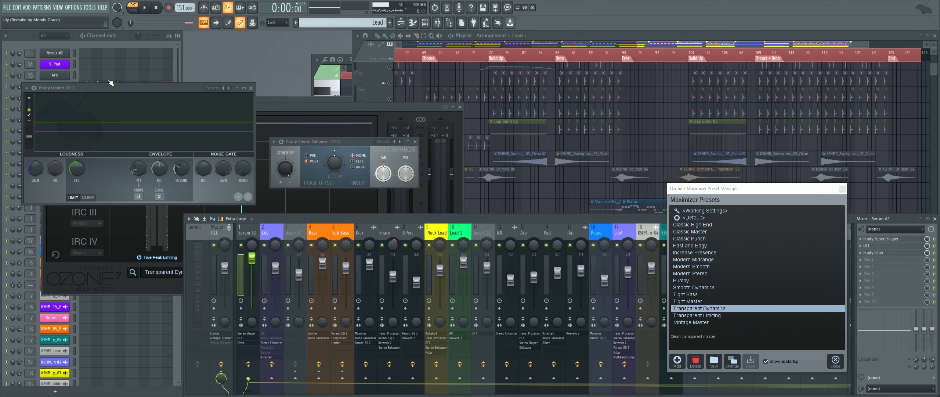
{"action": "left_click", "coordinate": [71, 48]}
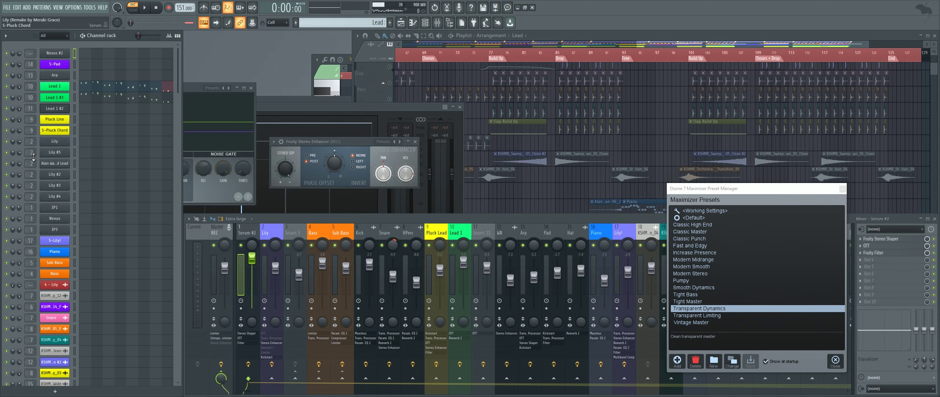
{"action": "left_click", "coordinate": [74, 207]}
{"action": "key", "text": "z"}
{"action": "left_click", "coordinate": [75, 218]}
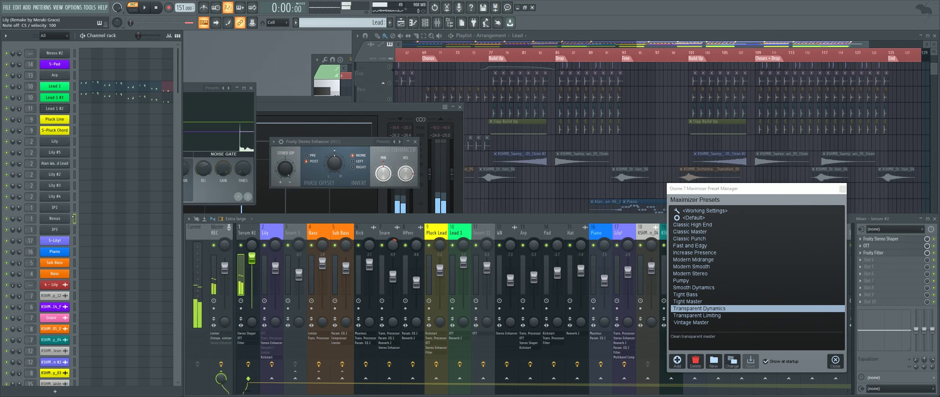
{"action": "key", "text": "z"}
{"action": "left_click", "coordinate": [75, 230]}
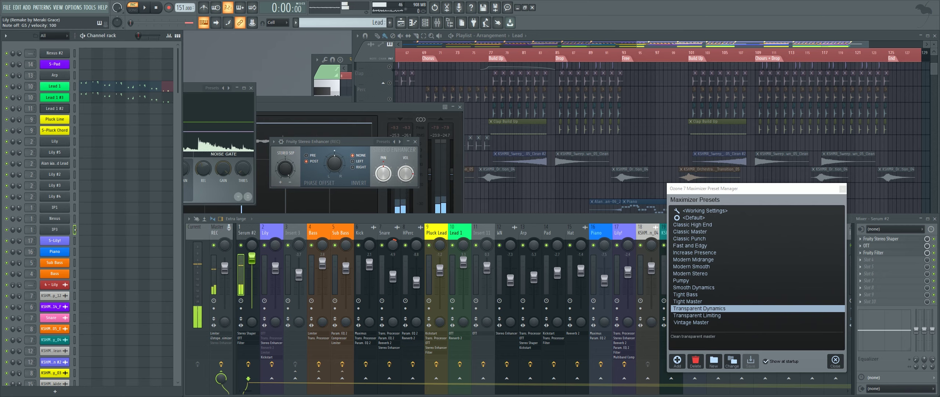
{"action": "left_click", "coordinate": [75, 219]}
{"action": "key", "text": "z"}
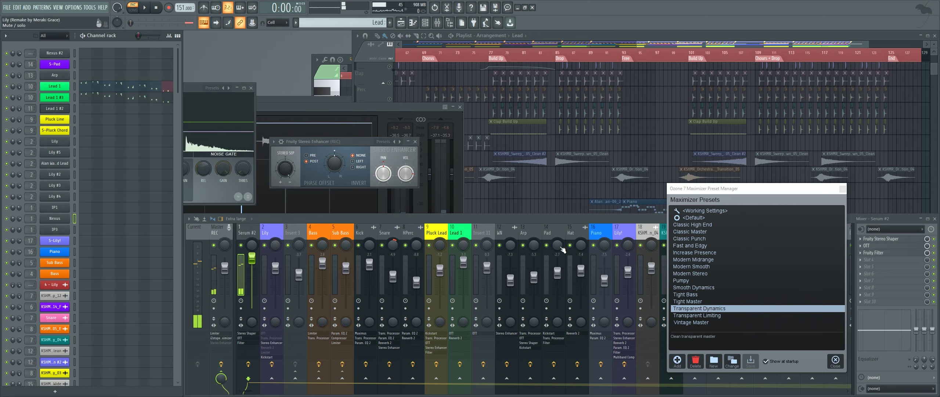
Show the Piano mixer track and audition a single note on the Piano channel
{"action": "left_click", "coordinate": [604, 243]}
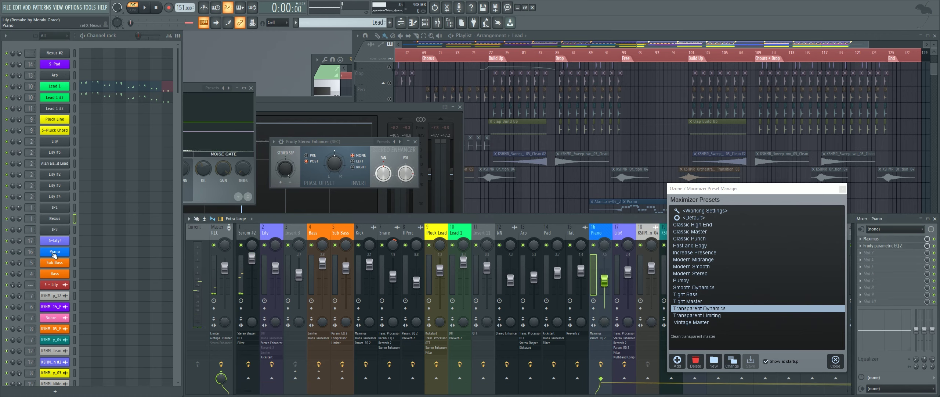
{"action": "left_click", "coordinate": [74, 253]}
{"action": "key", "text": "m"}
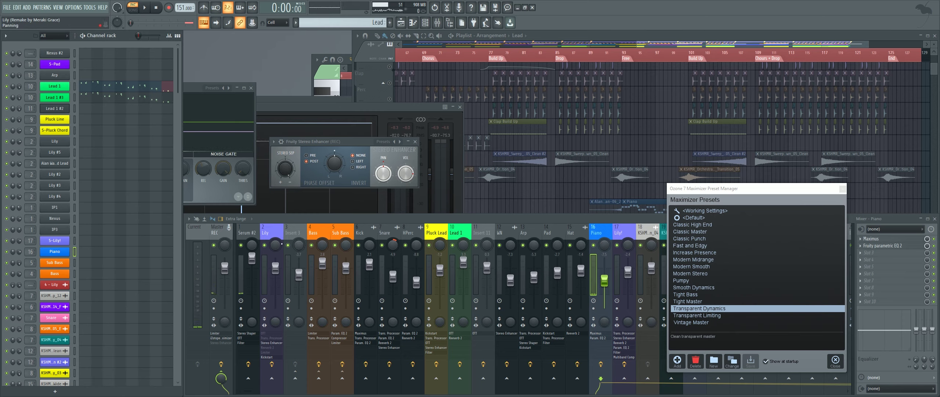
Show the Serum #2, Piano, Insert 3 and Lily mixer tracks in turn, and close the Ozone 7 Maximizer Preset Manager
{"action": "left_click", "coordinate": [247, 234]}
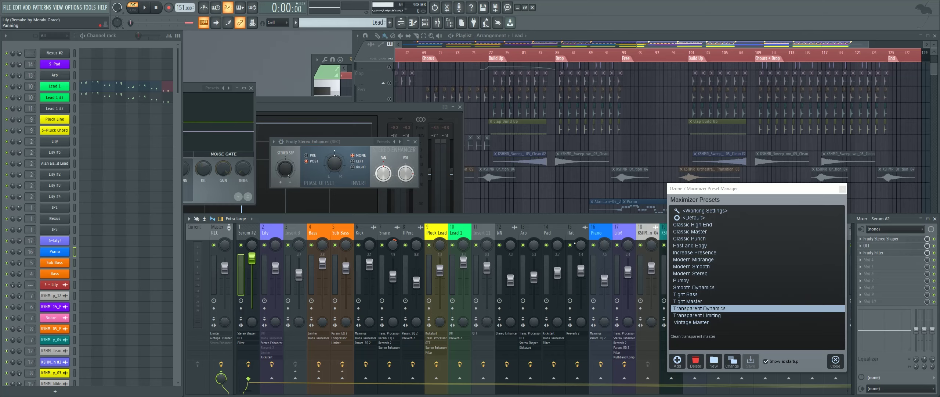
{"action": "left_click", "coordinate": [592, 228]}
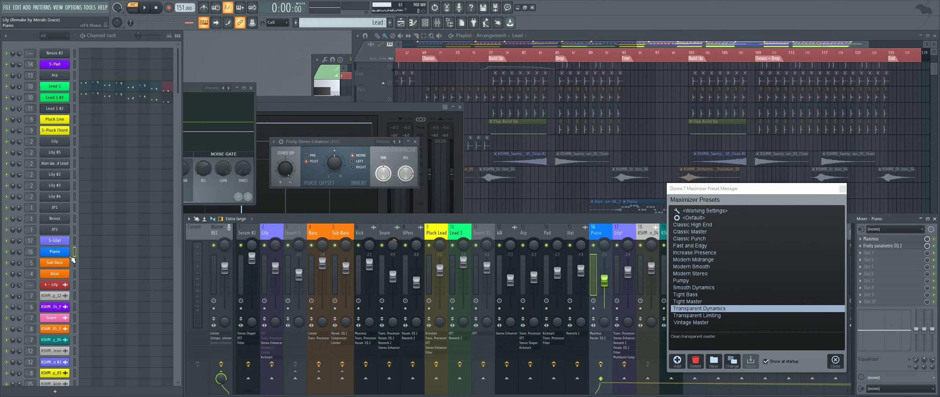
{"action": "left_click", "coordinate": [290, 229]}
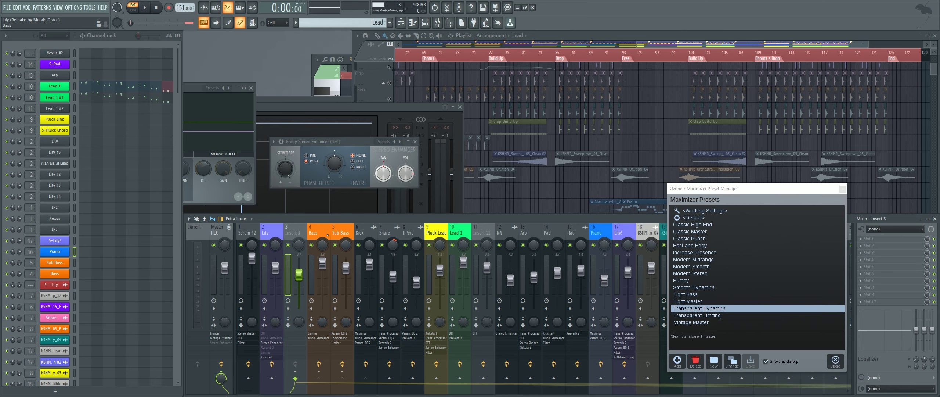
{"action": "left_click", "coordinate": [278, 232]}
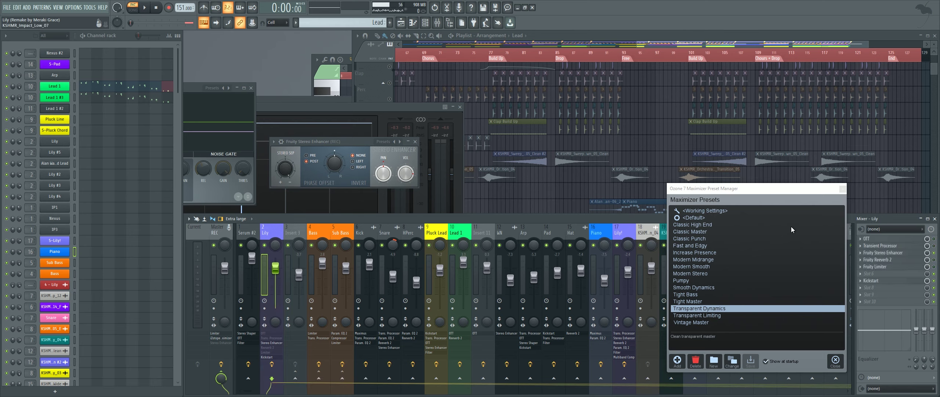
{"action": "left_click", "coordinate": [843, 189]}
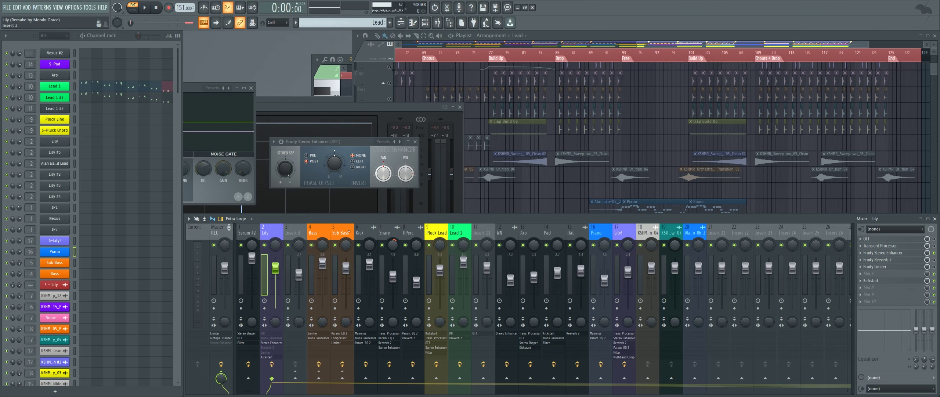
Unmute Track 2 and the Lily & Lilian and Pluck/Lead tracks in the playlist
{"action": "left_click_drag", "start_coordinate": [556, 131], "coordinate": [615, 212]}
{"action": "left_click_drag", "start_coordinate": [467, 190], "coordinate": [617, 226]}
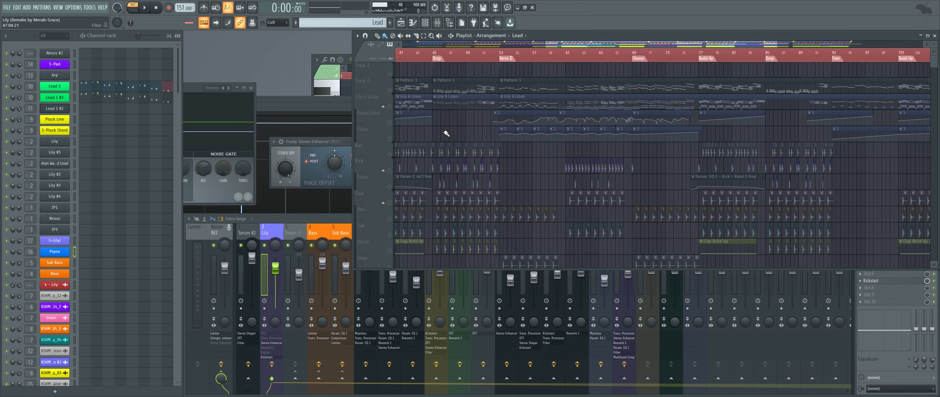
{"action": "left_click", "coordinate": [389, 90]}
{"action": "left_click", "coordinate": [389, 106]}
{"action": "left_click", "coordinate": [390, 122]}
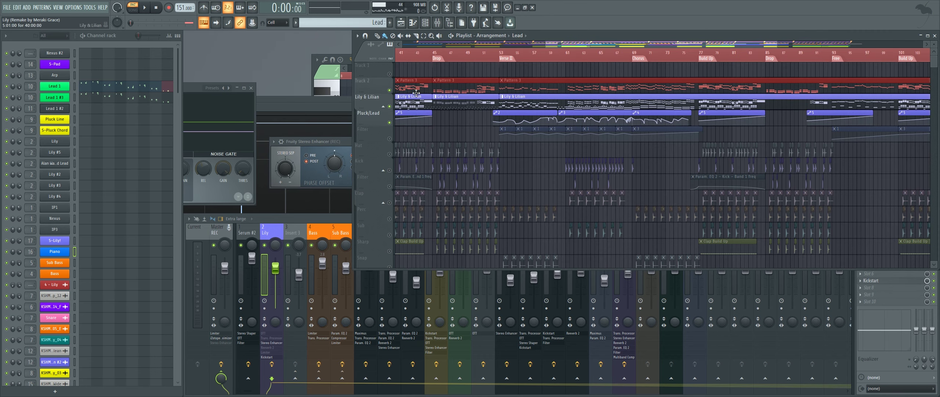
Select the Verse 1 pattern clip on Track 2 in the playlist and clear the selection
{"action": "scroll", "coordinate": [598, 184], "scroll_direction": "left", "scroll_amount": 10}
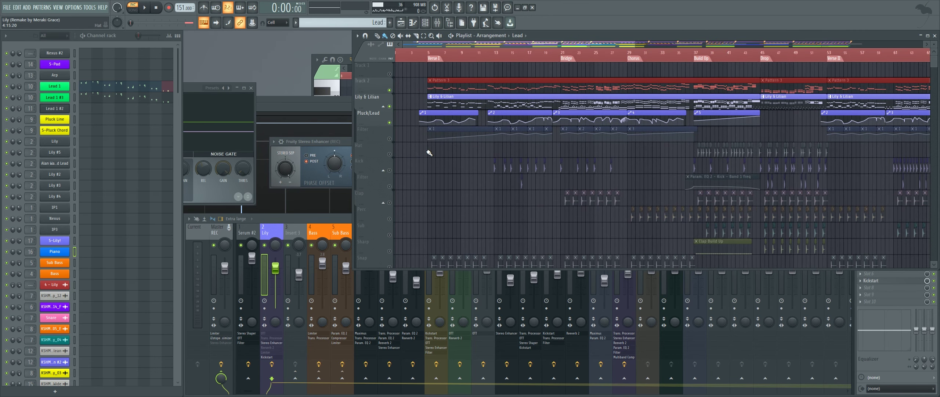
{"action": "left_click", "coordinate": [456, 173], "text": "ctrl"}
{"action": "left_click_drag", "start_coordinate": [472, 91], "coordinate": [436, 137]}
{"action": "scroll", "coordinate": [436, 136], "scroll_direction": "down", "scroll_amount": 3}
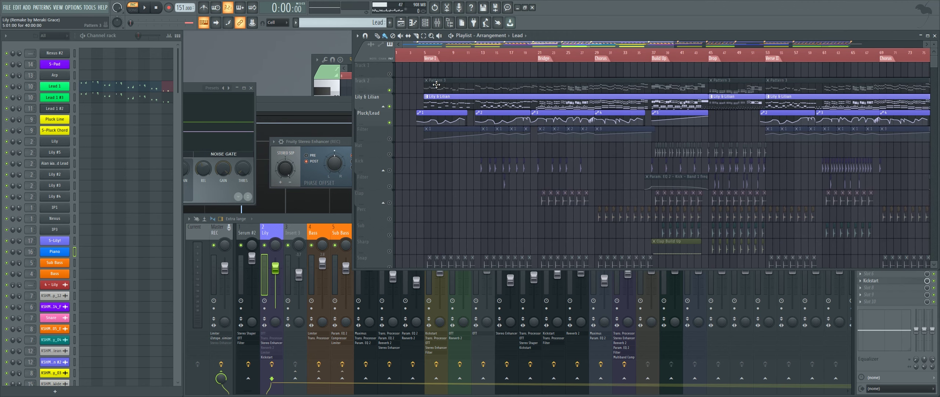
{"action": "left_click_drag", "start_coordinate": [418, 85], "coordinate": [500, 88]}
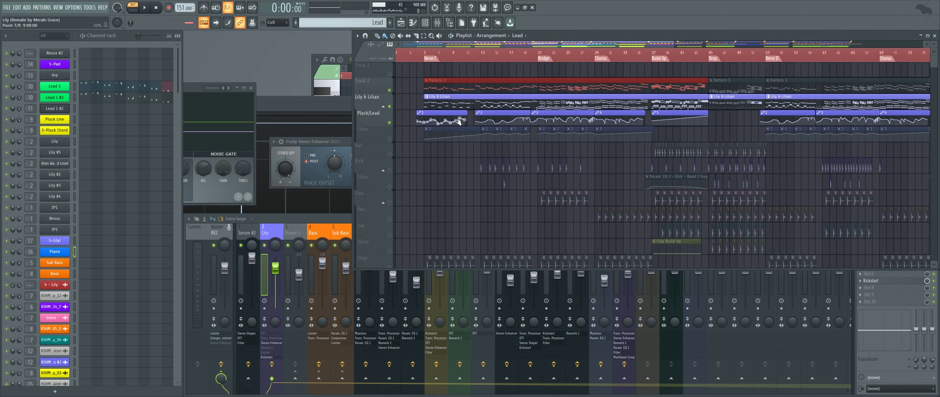
{"action": "left_click", "coordinate": [427, 181], "text": "ctrl"}
Open the Lily & Lilian pattern and show the S-Lily! channel's notes in the piano roll
{"action": "left_click_drag", "start_coordinate": [462, 106], "coordinate": [478, 123]}
{"action": "scroll", "coordinate": [434, 132], "scroll_direction": "up", "scroll_amount": 4}
{"action": "double_click", "coordinate": [458, 104]}
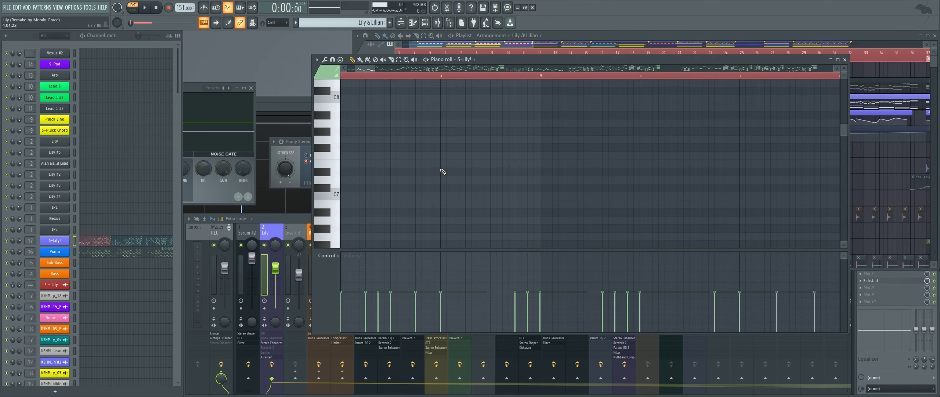
{"action": "left_click", "coordinate": [101, 242]}
{"action": "left_click", "coordinate": [101, 241]}
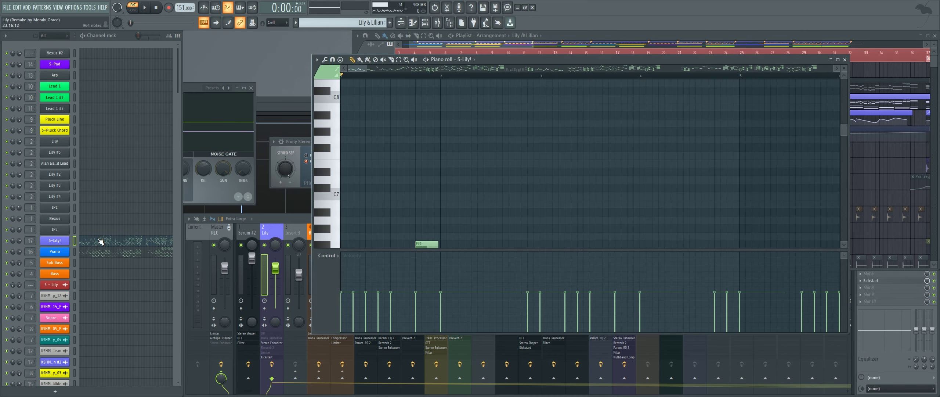
{"action": "scroll", "coordinate": [349, 161], "scroll_direction": "up", "scroll_amount": 8}
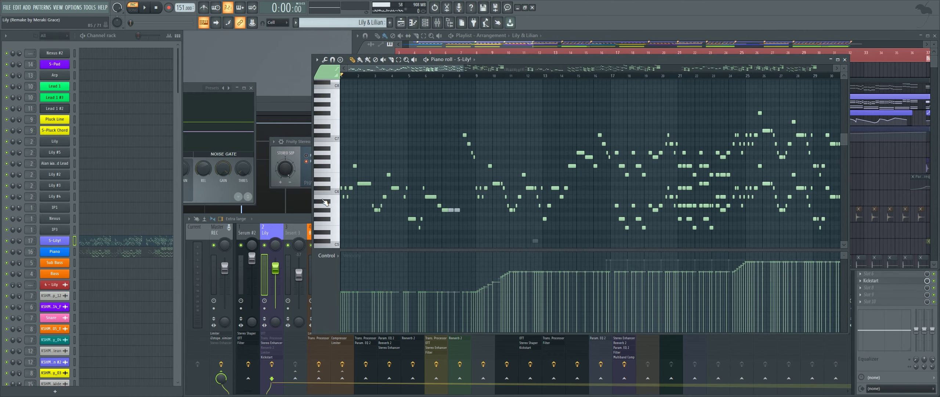
Play the Lily & Lilian pattern from its start several times and look at the notes in the lower octaves
{"action": "scroll", "coordinate": [385, 128], "scroll_direction": "down", "scroll_amount": 1}
{"action": "key", "text": "space"}
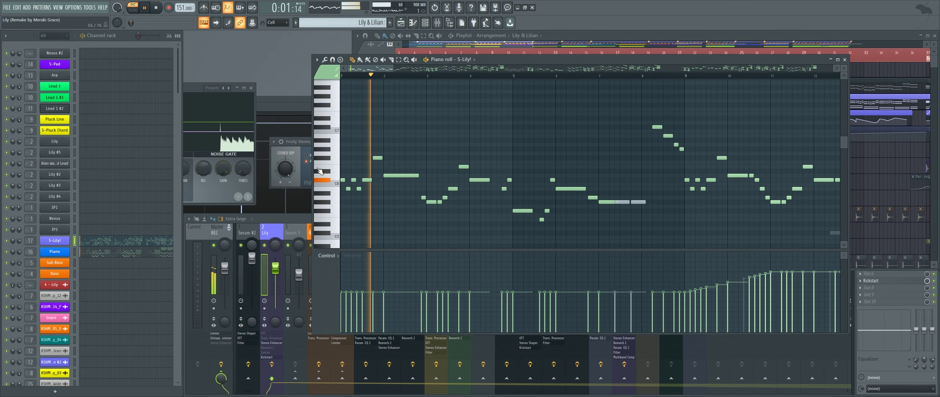
{"action": "key", "text": "space"}
{"action": "key", "text": "space"}
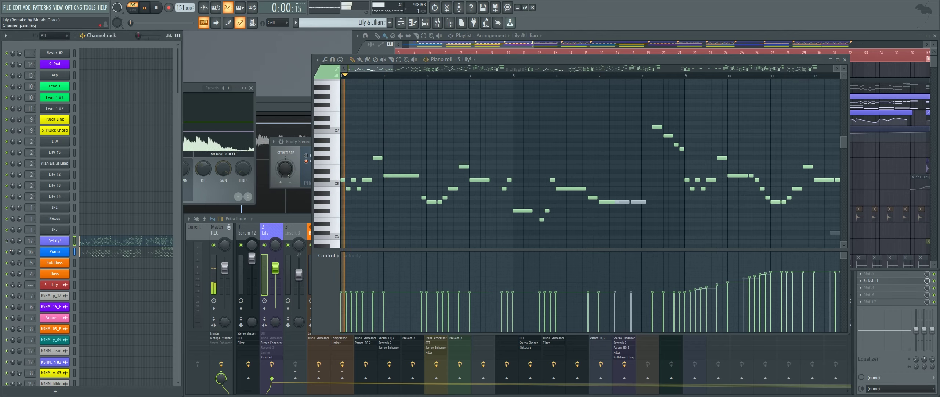
{"action": "key", "text": "space"}
{"action": "key", "text": "space"}
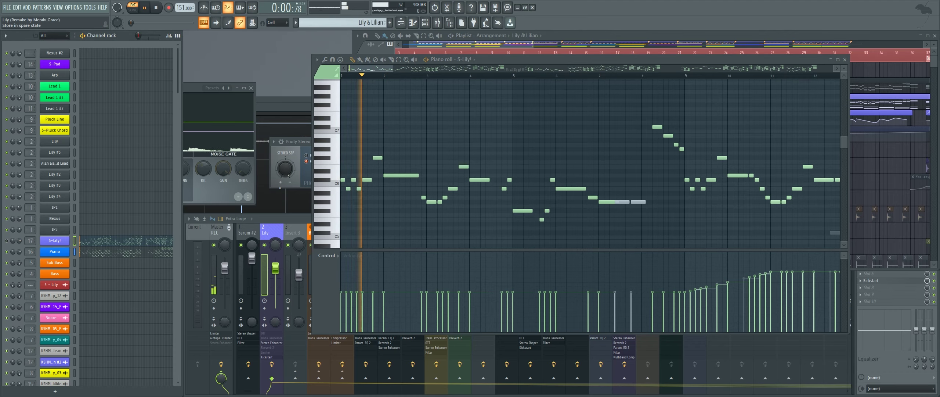
{"action": "scroll", "coordinate": [369, 195], "scroll_direction": "down", "scroll_amount": 6}
{"action": "scroll", "coordinate": [369, 195], "scroll_direction": "down", "scroll_amount": 8}
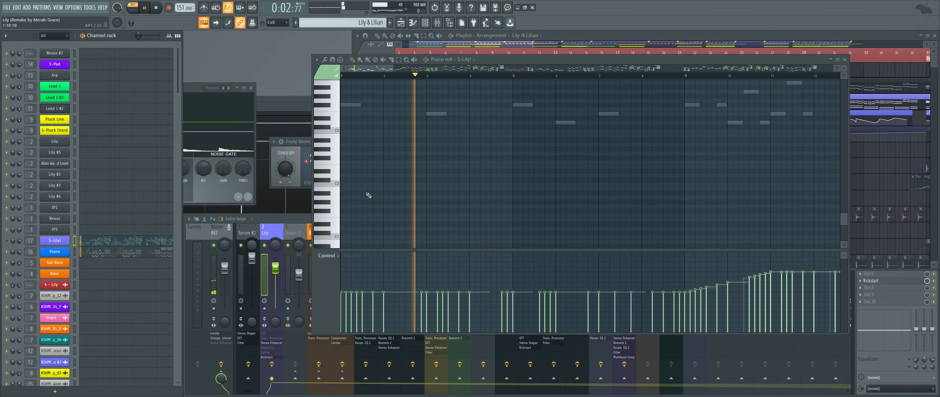
Show the Piano channel's notes in the piano roll and play them briefly from around bar 9
{"action": "scroll", "coordinate": [368, 195], "scroll_direction": "up", "scroll_amount": 5}
{"action": "left_click", "coordinate": [119, 253]}
{"action": "scroll", "coordinate": [405, 187], "scroll_direction": "up", "scroll_amount": 6}
{"action": "scroll", "coordinate": [404, 186], "scroll_direction": "down", "scroll_amount": 4}
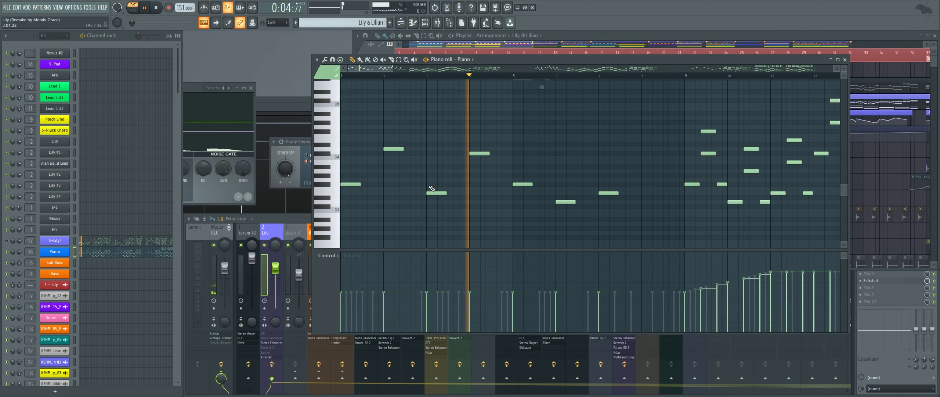
{"action": "scroll", "coordinate": [458, 195], "scroll_direction": "down", "scroll_amount": 3, "text": "ctrl"}
{"action": "left_click", "coordinate": [557, 78]}
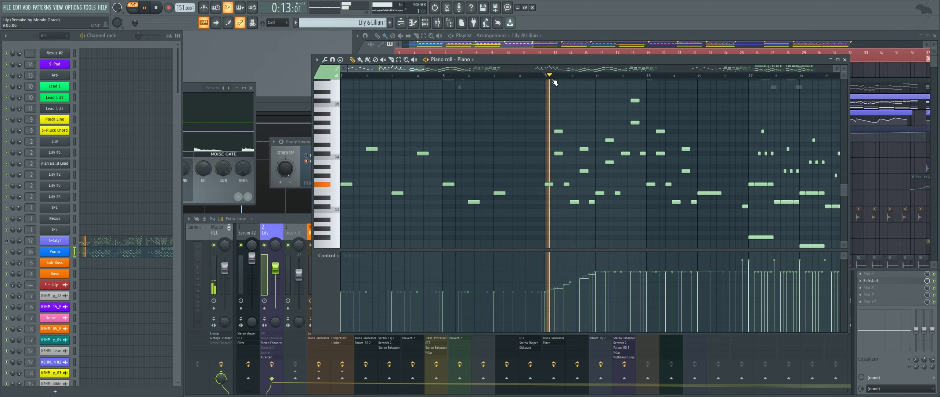
{"action": "key", "text": "space"}
{"action": "scroll", "coordinate": [495, 175], "scroll_direction": "down", "scroll_amount": 4, "text": "ctrl"}
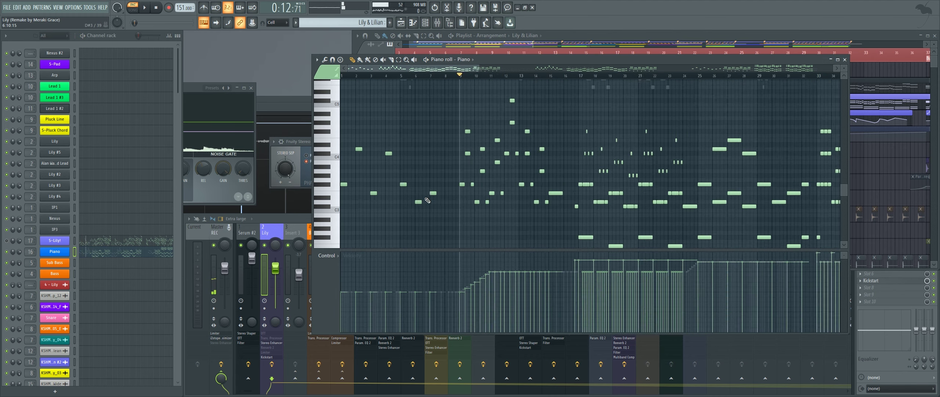
Display the Piano mixer track's effects and open the S-Lily! channel's Serum instrument
{"action": "left_click", "coordinate": [289, 219]}
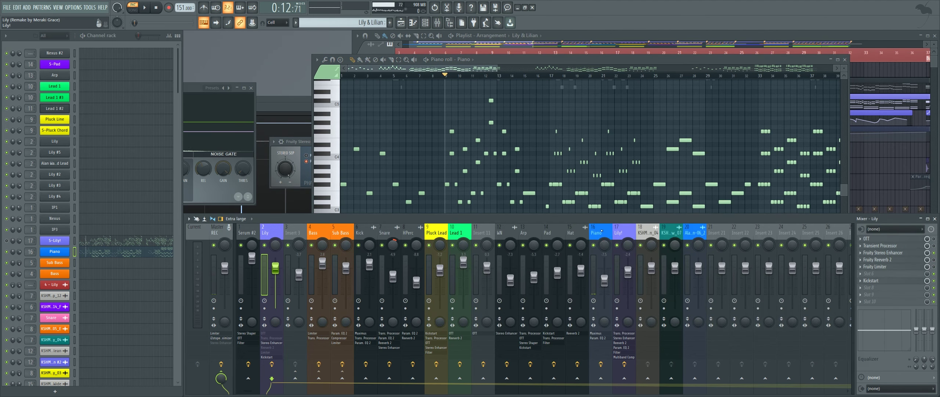
{"action": "left_click", "coordinate": [601, 230]}
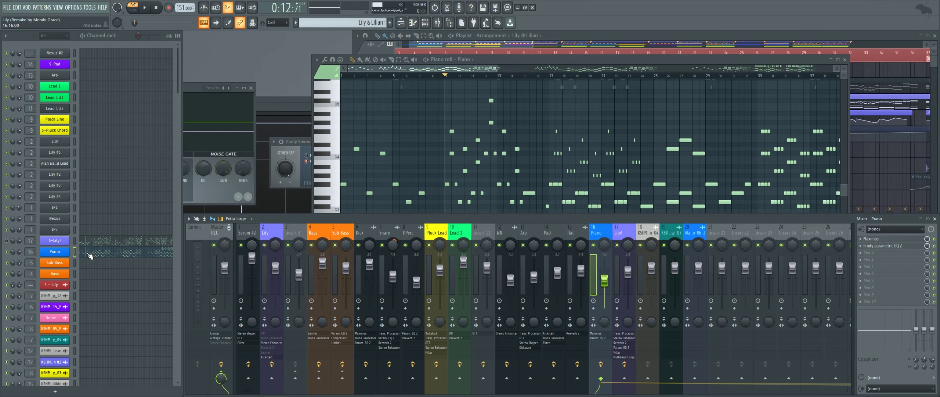
{"action": "left_click", "coordinate": [56, 241]}
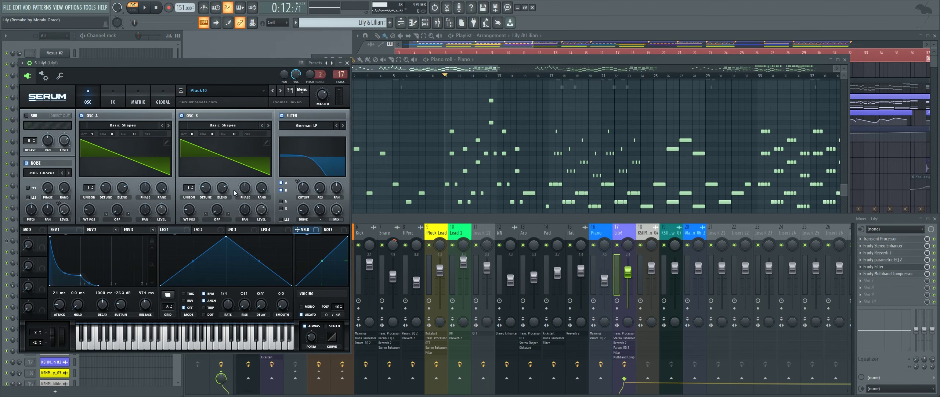
Examine the Piano notes in the piano roll across the octaves and over the full length of the pattern
{"action": "left_click", "coordinate": [413, 118]}
{"action": "mouse_move", "coordinate": [436, 179]}
{"action": "left_mouse_down"}
{"action": "mouse_move", "coordinate": [455, 156]}
{"action": "mouse_move", "coordinate": [464, 180]}
{"action": "left_mouse_up"}
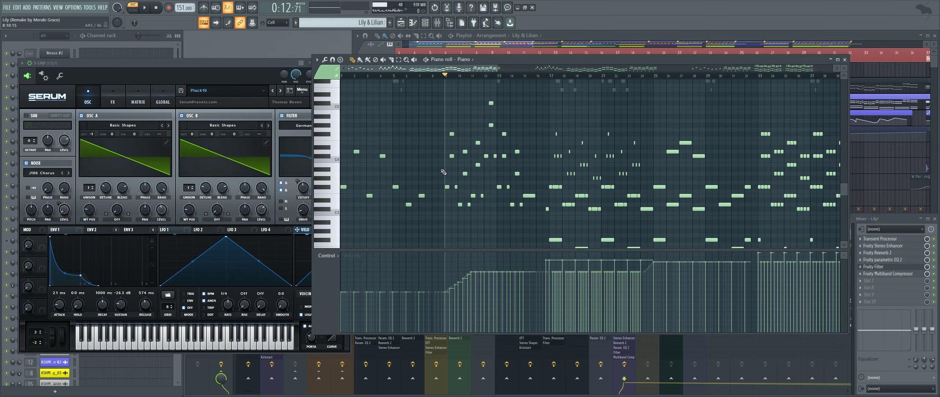
{"action": "scroll", "coordinate": [459, 168], "scroll_direction": "down", "scroll_amount": 1}
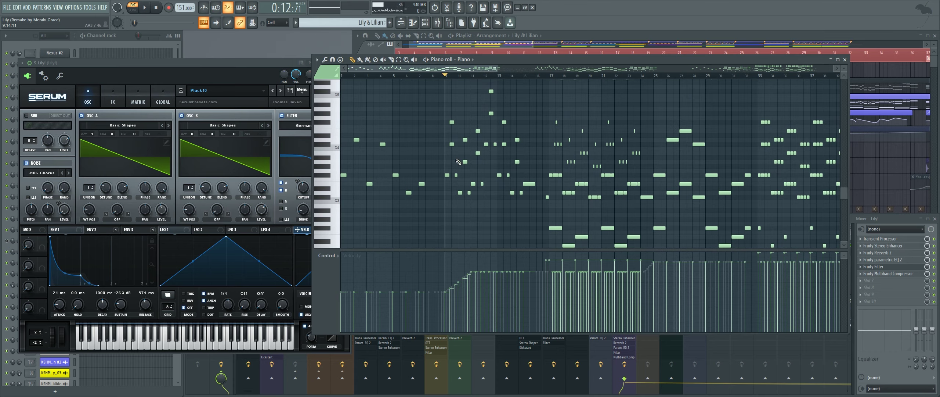
{"action": "scroll", "coordinate": [411, 159], "scroll_direction": "up", "scroll_amount": 2}
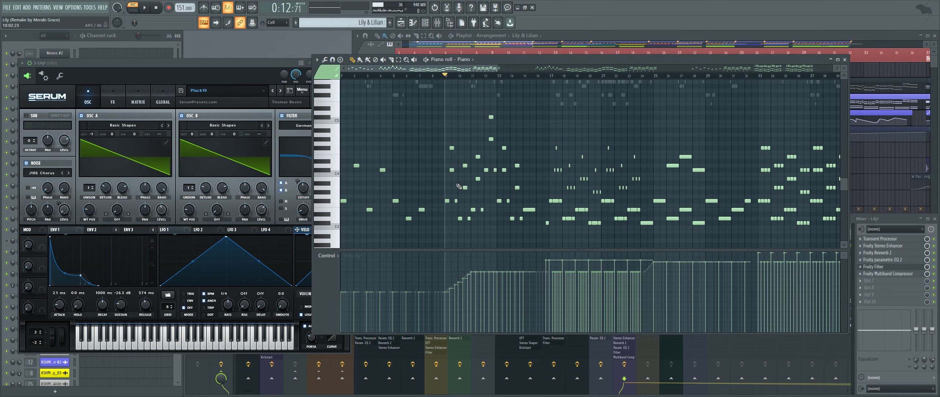
{"action": "left_click", "coordinate": [148, 50]}
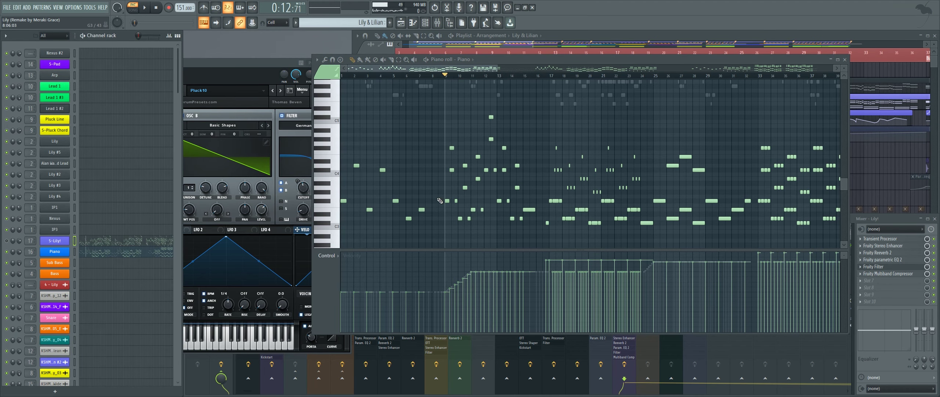
{"action": "scroll", "coordinate": [459, 158], "scroll_direction": "down", "scroll_amount": 1}
{"action": "scroll", "coordinate": [593, 163], "scroll_direction": "down", "scroll_amount": 4}
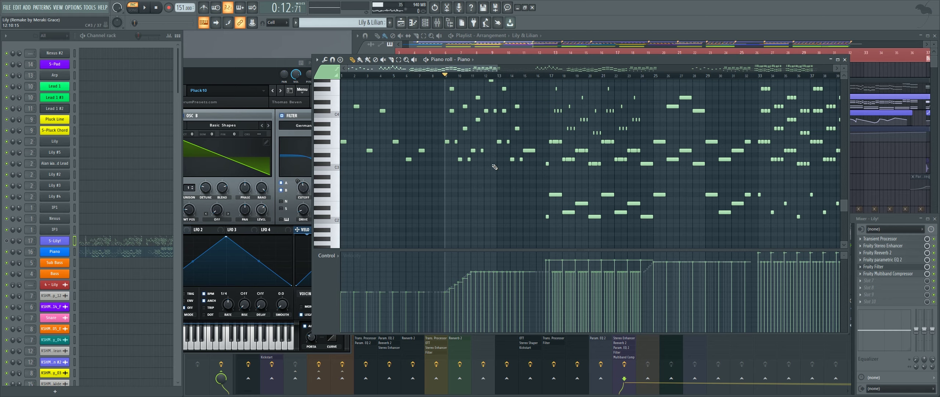
{"action": "scroll", "coordinate": [514, 183], "scroll_direction": "up", "scroll_amount": 5}
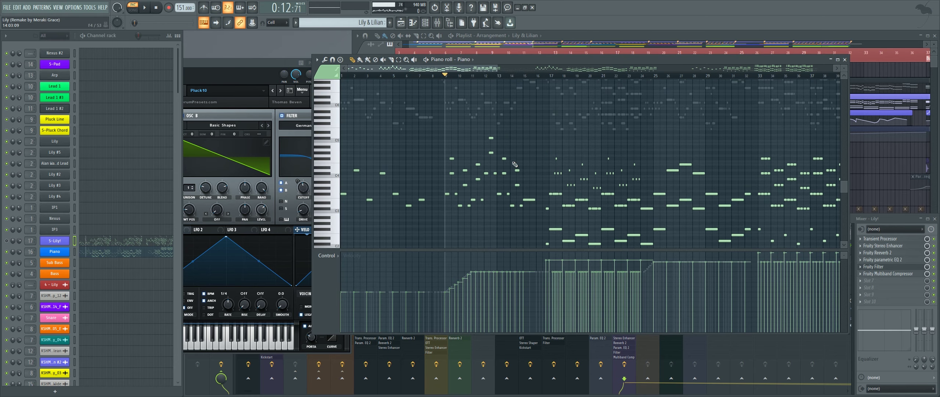
{"action": "scroll", "coordinate": [516, 161], "scroll_direction": "down", "scroll_amount": 1}
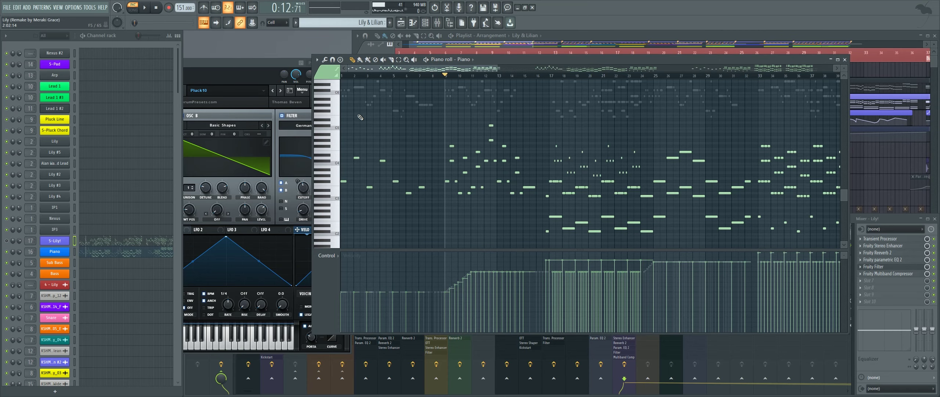
{"action": "scroll", "coordinate": [506, 167], "scroll_direction": "down", "scroll_amount": 2}
{"action": "scroll", "coordinate": [505, 167], "scroll_direction": "down", "scroll_amount": 1}
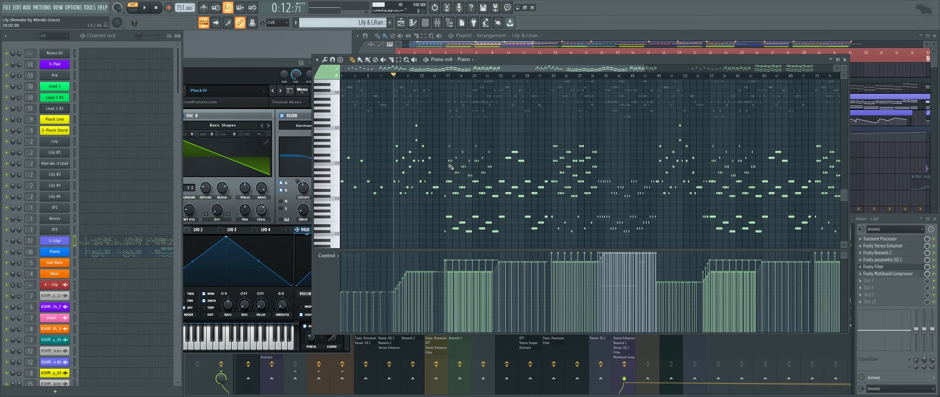
Examine the Lily & Lilian and Pluck/Lead tracks and the automation clips below them across the playlist arrangement
{"action": "left_click", "coordinate": [616, 33]}
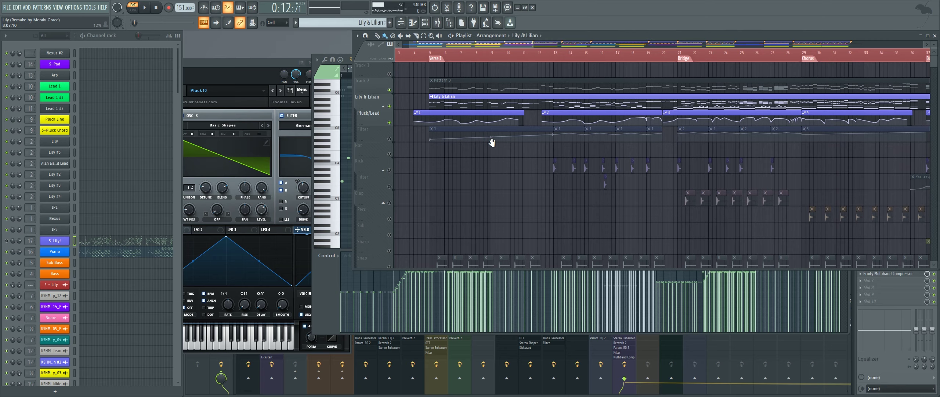
{"action": "scroll", "coordinate": [491, 145], "scroll_direction": "down", "scroll_amount": 1}
{"action": "scroll", "coordinate": [496, 165], "scroll_direction": "down", "scroll_amount": 1}
{"action": "scroll", "coordinate": [503, 176], "scroll_direction": "down", "scroll_amount": 1}
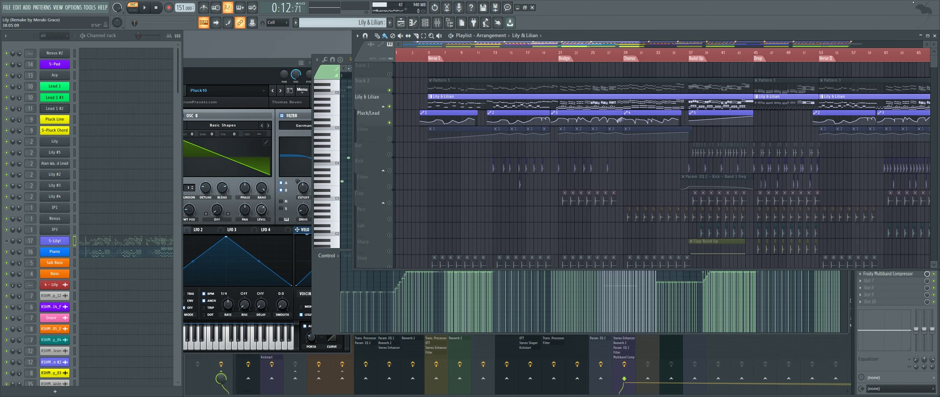
{"action": "scroll", "coordinate": [453, 130], "scroll_direction": "down", "scroll_amount": 1}
{"action": "scroll", "coordinate": [453, 130], "scroll_direction": "down", "scroll_amount": 2}
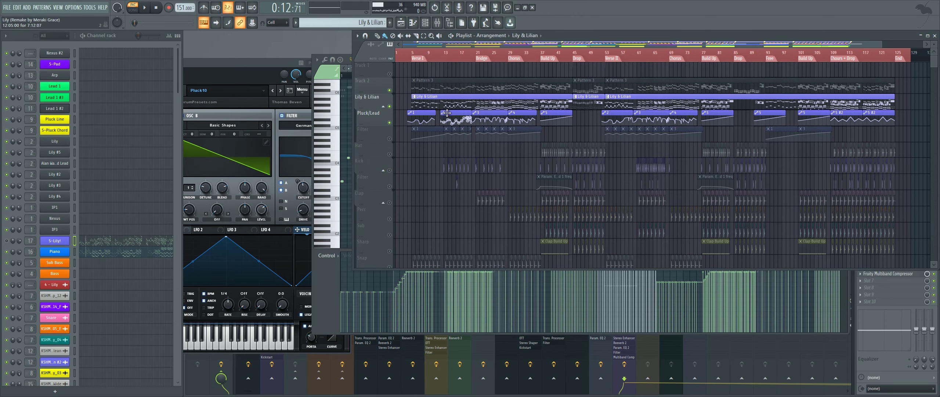
{"action": "scroll", "coordinate": [423, 122], "scroll_direction": "up", "scroll_amount": 2}
{"action": "scroll", "coordinate": [424, 110], "scroll_direction": "down", "scroll_amount": 3}
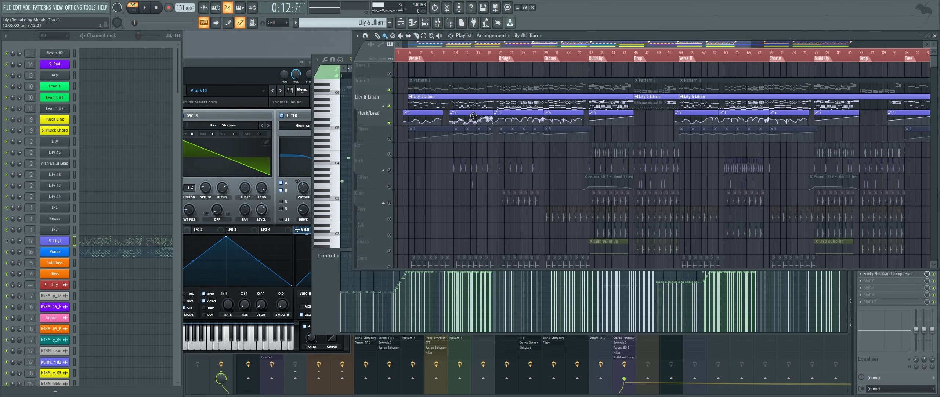
{"action": "left_click_drag", "start_coordinate": [520, 139], "coordinate": [518, 139]}
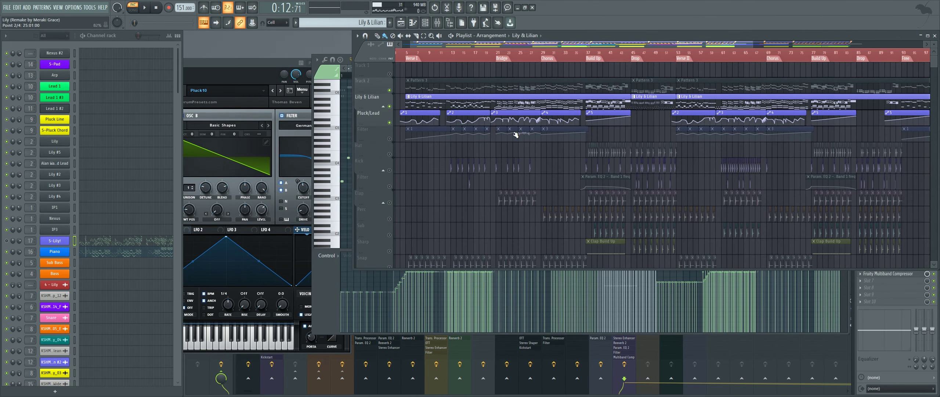
{"action": "left_click_drag", "start_coordinate": [442, 162], "coordinate": [472, 113]}
{"action": "left_click_drag", "start_coordinate": [491, 147], "coordinate": [494, 173]}
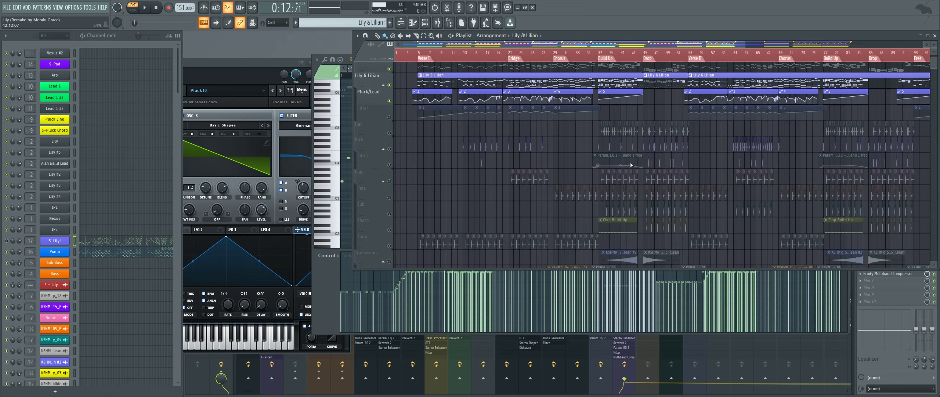
Move the song position to the start of the Build Up section near the kick filter automation
{"action": "scroll", "coordinate": [611, 150], "scroll_direction": "up", "scroll_amount": 5}
{"action": "left_click_drag", "start_coordinate": [611, 132], "coordinate": [579, 145]}
{"action": "left_click", "coordinate": [474, 61]}
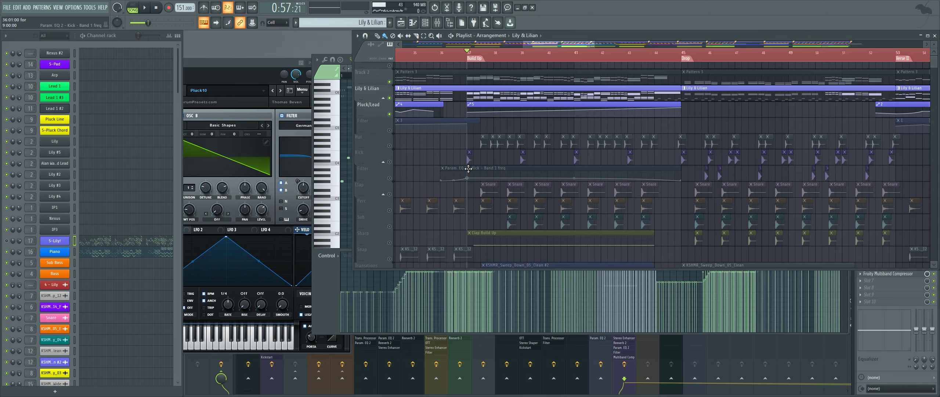
Open the kick sample and the Kick track's Fruity parametric EQ 2, then sweep band 1's low cut up and down to the lowest frequency
{"action": "key", "text": "F9"}
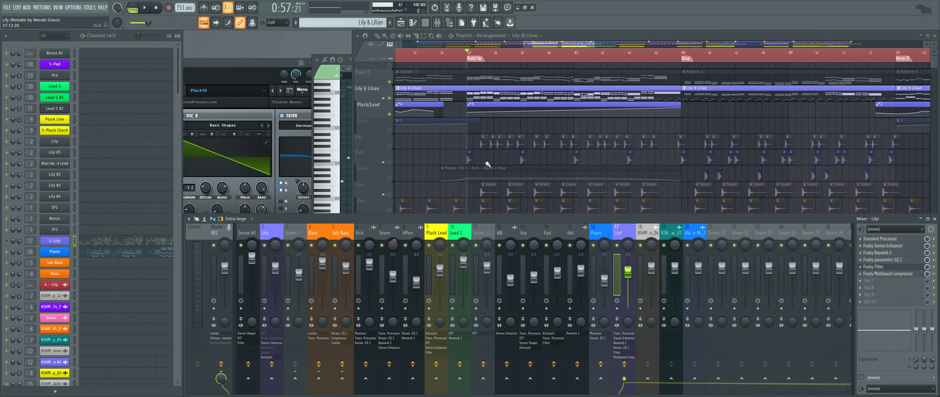
{"action": "double_click", "coordinate": [468, 158]}
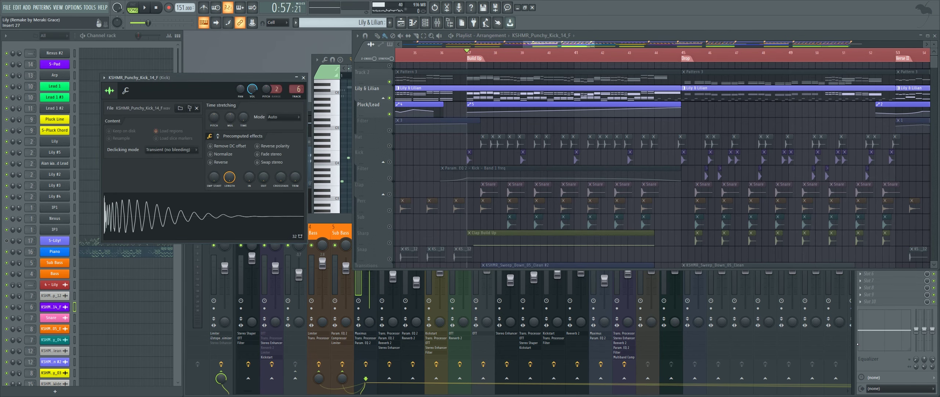
{"action": "left_click", "coordinate": [871, 346]}
{"action": "left_click", "coordinate": [881, 252]}
{"action": "left_click_drag", "start_coordinate": [115, 217], "coordinate": [125, 216]}
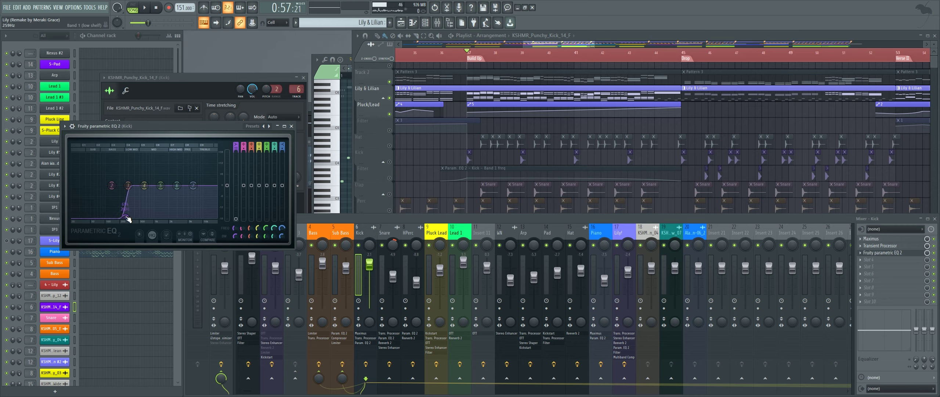
{"action": "left_click_drag", "start_coordinate": [125, 217], "coordinate": [73, 216]}
Examine the Build Up section's snare, percussion, clap, sweep and crash transition clips in the playlist
{"action": "middle_click", "coordinate": [429, 160]}
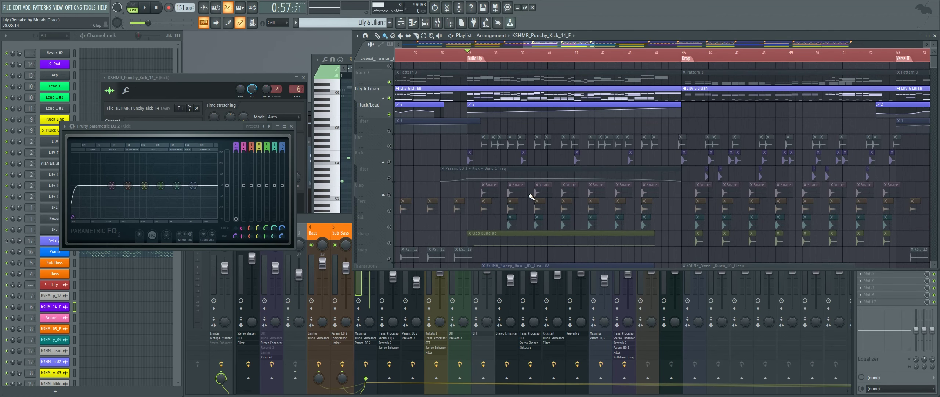
{"action": "left_click_drag", "start_coordinate": [531, 195], "coordinate": [547, 151]}
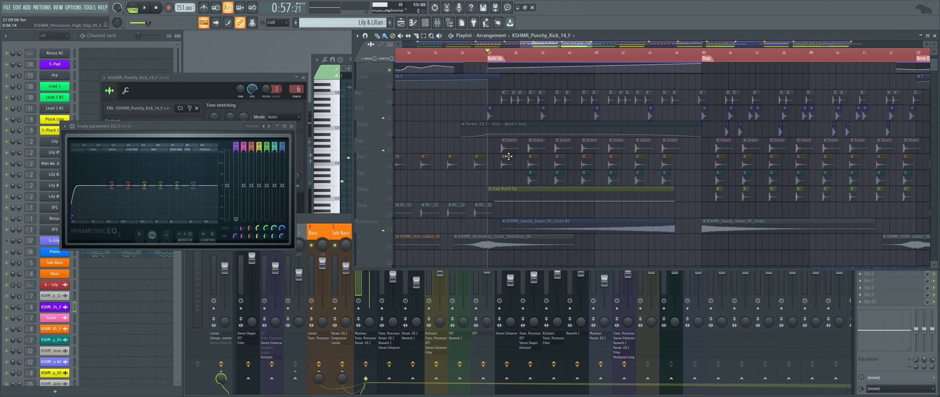
{"action": "scroll", "coordinate": [624, 184], "scroll_direction": "down", "scroll_amount": 2}
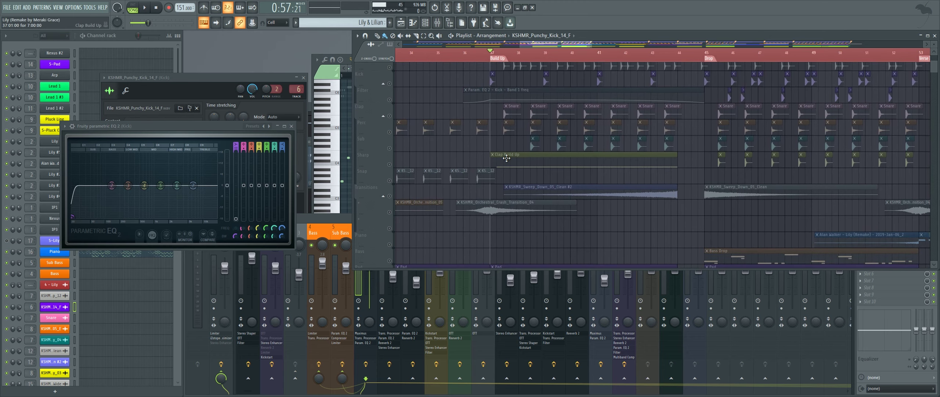
{"action": "scroll", "coordinate": [602, 189], "scroll_direction": "down", "scroll_amount": 1}
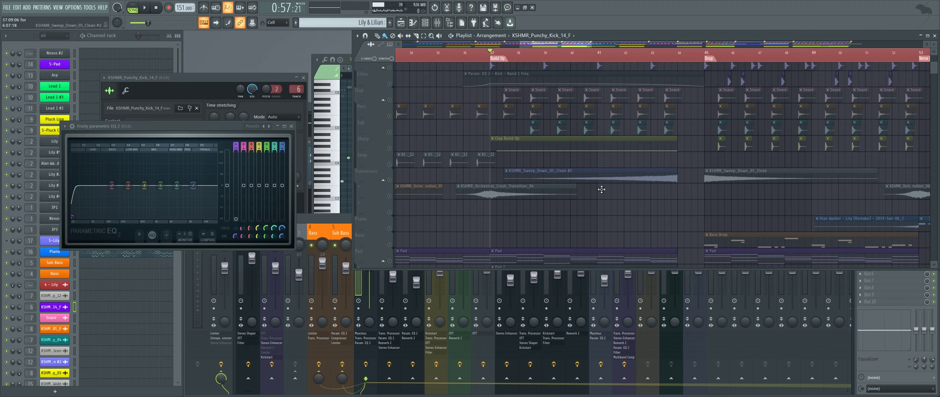
{"action": "left_click_drag", "start_coordinate": [650, 184], "coordinate": [630, 188]}
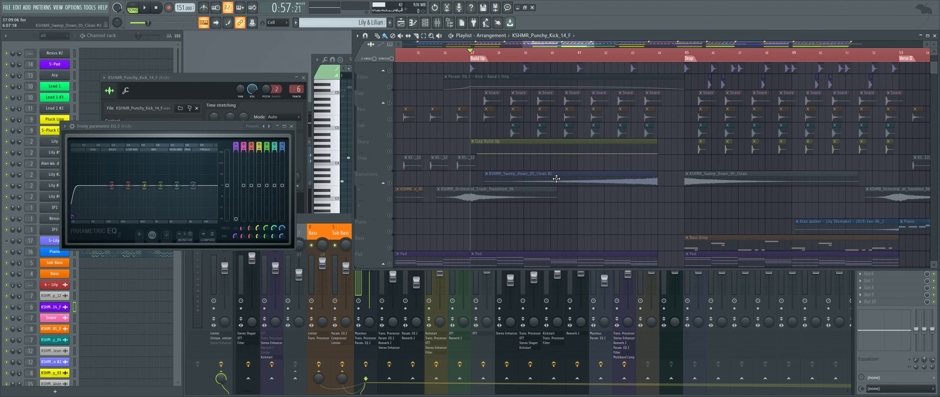
{"action": "scroll", "coordinate": [544, 186], "scroll_direction": "down", "scroll_amount": 1}
{"action": "scroll", "coordinate": [544, 186], "scroll_direction": "down", "scroll_amount": 3}
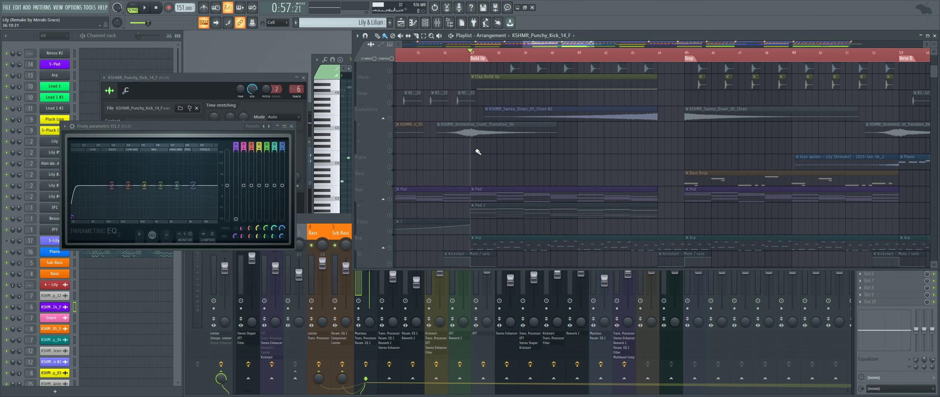
{"action": "scroll", "coordinate": [533, 206], "scroll_direction": "up", "scroll_amount": 2}
{"action": "scroll", "coordinate": [545, 230], "scroll_direction": "up", "scroll_amount": 1}
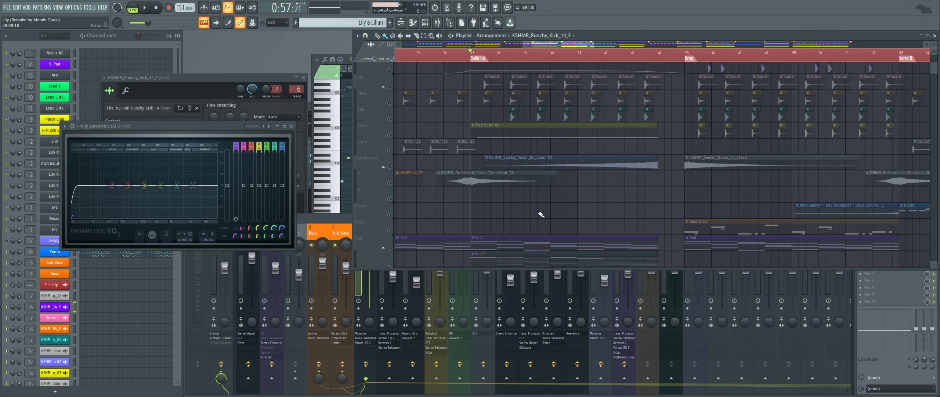
Compare the transition effects, bass and pad clips across the Bridge, Chorus, Drop and Verse II sections
{"action": "scroll", "coordinate": [507, 191], "scroll_direction": "down", "scroll_amount": 6}
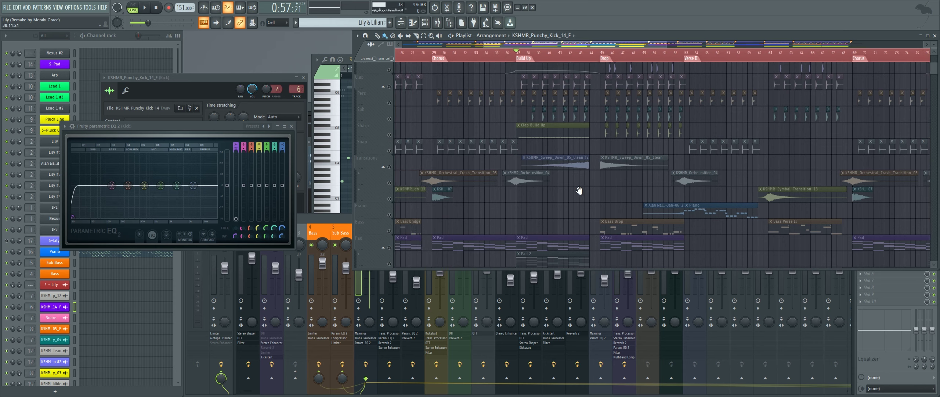
{"action": "scroll", "coordinate": [500, 187], "scroll_direction": "left", "scroll_amount": 4}
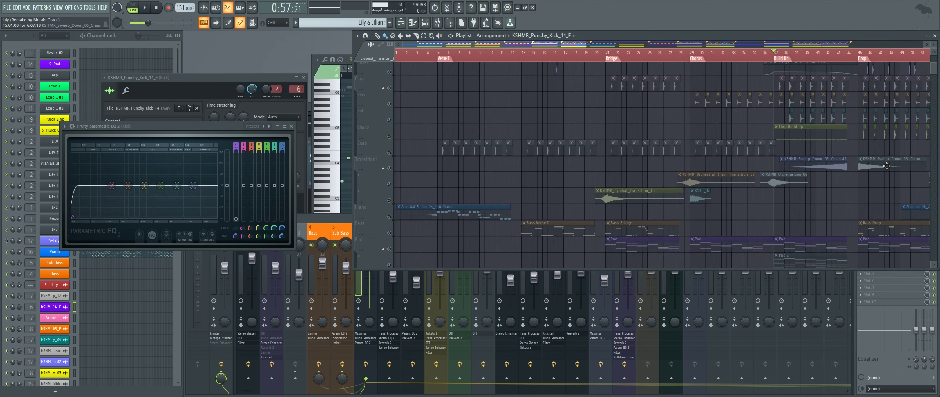
{"action": "scroll", "coordinate": [647, 172], "scroll_direction": "right", "scroll_amount": 4}
{"action": "scroll", "coordinate": [646, 193], "scroll_direction": "right", "scroll_amount": 3}
{"action": "scroll", "coordinate": [606, 189], "scroll_direction": "down", "scroll_amount": 1}
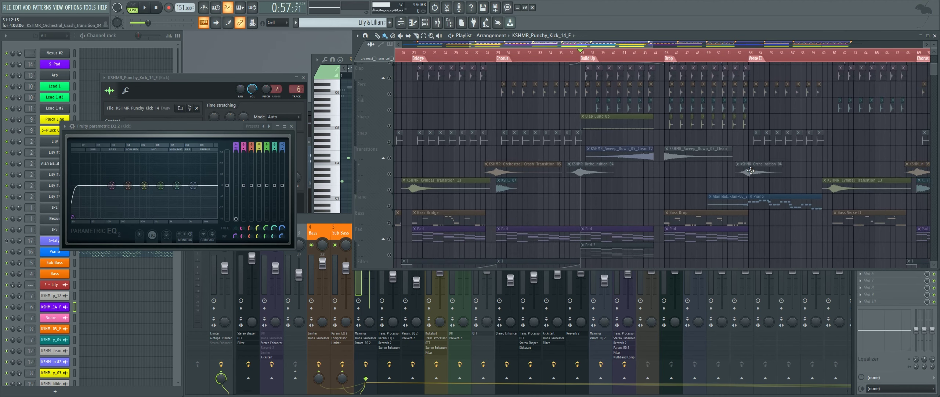
{"action": "scroll", "coordinate": [604, 189], "scroll_direction": "left", "scroll_amount": 5}
{"action": "scroll", "coordinate": [625, 184], "scroll_direction": "down", "scroll_amount": 2}
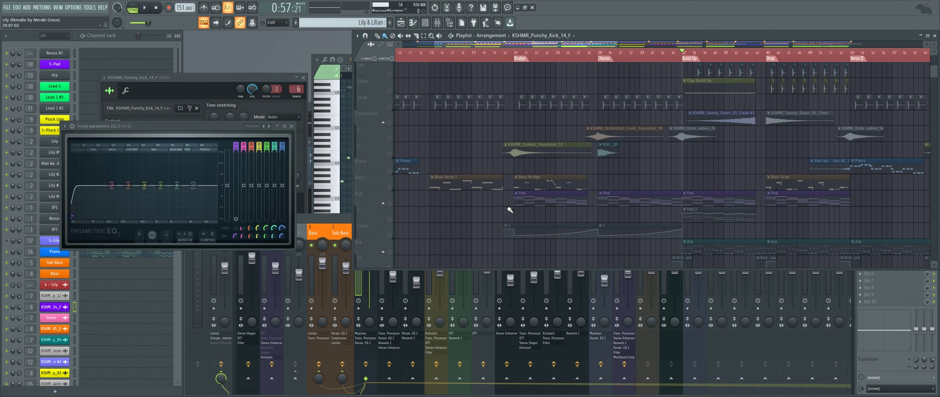
Move the song position to bar 13 and examine the Bass Verse 1 clip leading into the Bridge section
{"action": "scroll", "coordinate": [513, 189], "scroll_direction": "up", "scroll_amount": 1}
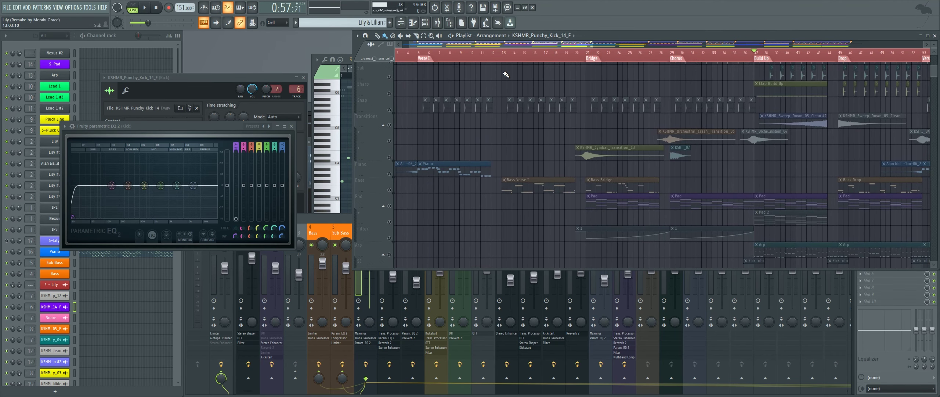
{"action": "left_click", "coordinate": [504, 59]}
{"action": "scroll", "coordinate": [499, 199], "scroll_direction": "up", "scroll_amount": 3}
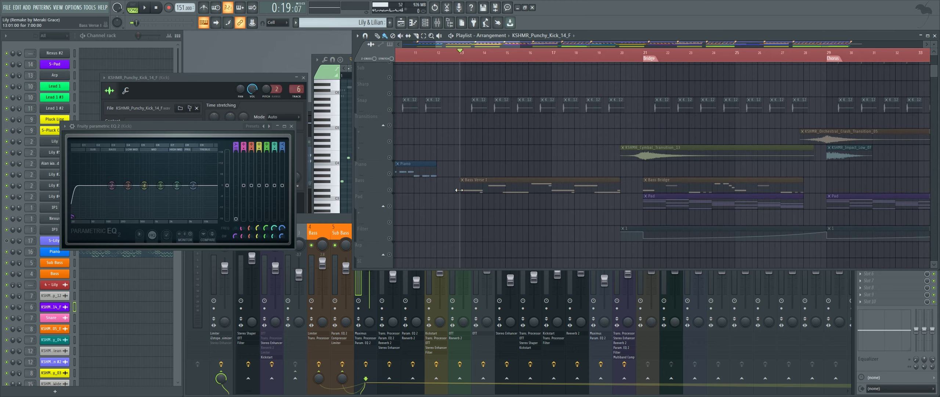
{"action": "scroll", "coordinate": [463, 191], "scroll_direction": "up", "scroll_amount": 2}
{"action": "scroll", "coordinate": [485, 206], "scroll_direction": "up", "scroll_amount": 3}
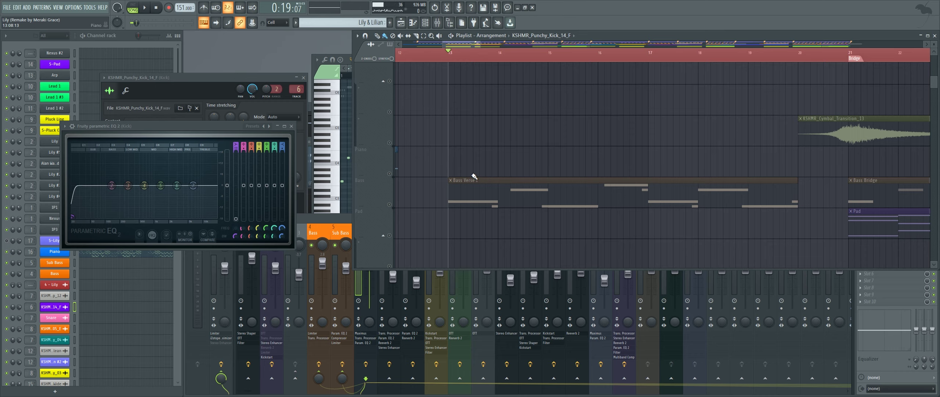
{"action": "scroll", "coordinate": [480, 175], "scroll_direction": "down", "scroll_amount": 2}
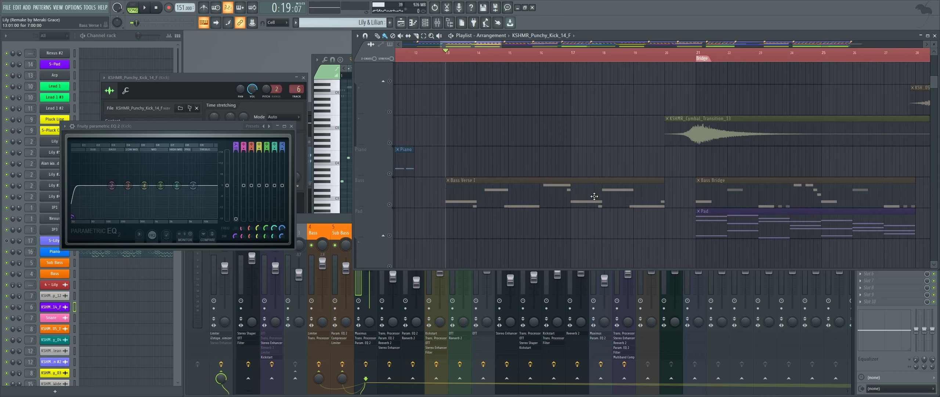
{"action": "scroll", "coordinate": [586, 205], "scroll_direction": "right", "scroll_amount": 2}
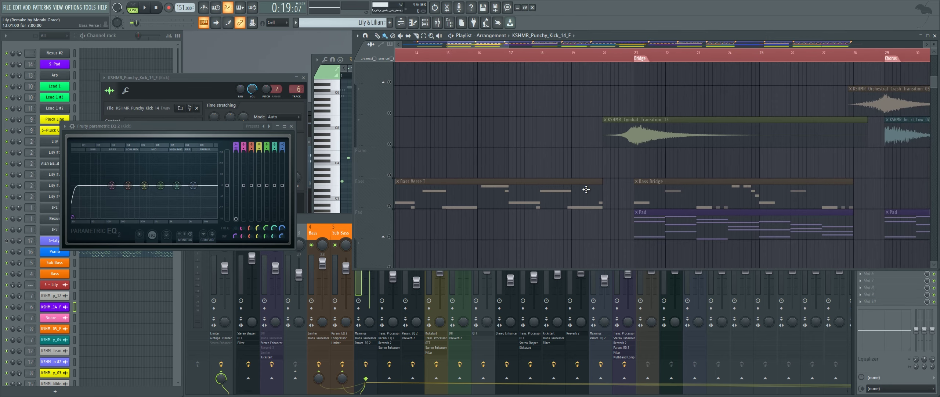
{"action": "left_click_drag", "start_coordinate": [586, 189], "coordinate": [625, 179]}
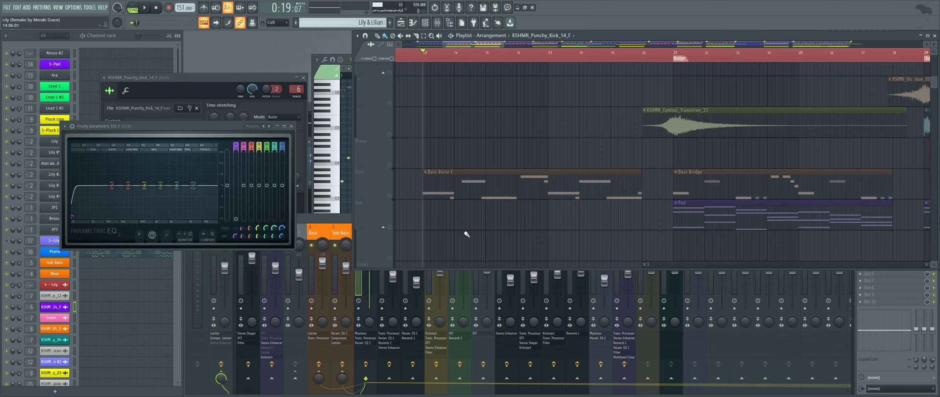
Compare the bass, pad, filter automation and drum clips across all sections of the arrangement
{"action": "left_click_drag", "start_coordinate": [602, 220], "coordinate": [514, 225]}
{"action": "left_click_drag", "start_coordinate": [680, 217], "coordinate": [528, 169]}
{"action": "scroll", "coordinate": [497, 187], "scroll_direction": "down", "scroll_amount": 2}
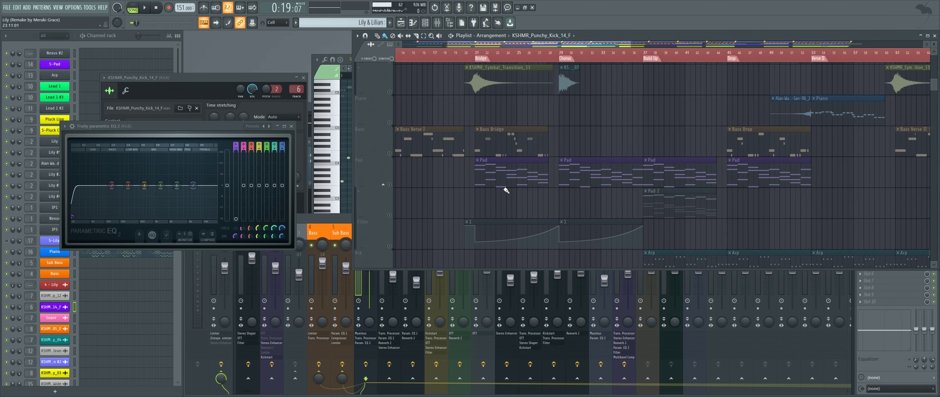
{"action": "scroll", "coordinate": [594, 195], "scroll_direction": "down", "scroll_amount": 5}
{"action": "left_click_drag", "start_coordinate": [729, 181], "coordinate": [519, 211]}
{"action": "scroll", "coordinate": [631, 201], "scroll_direction": "down", "scroll_amount": 3}
{"action": "left_click_drag", "start_coordinate": [568, 171], "coordinate": [720, 216]}
{"action": "left_click_drag", "start_coordinate": [563, 199], "coordinate": [678, 201]}
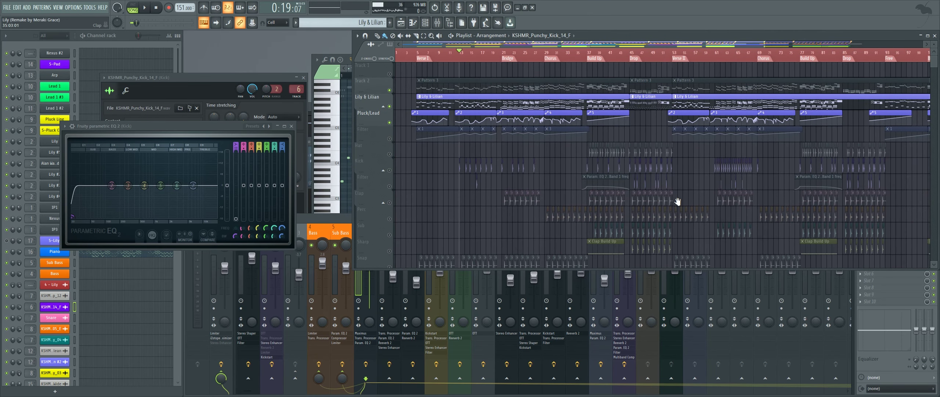
{"action": "scroll", "coordinate": [418, 125], "scroll_direction": "up", "scroll_amount": 2}
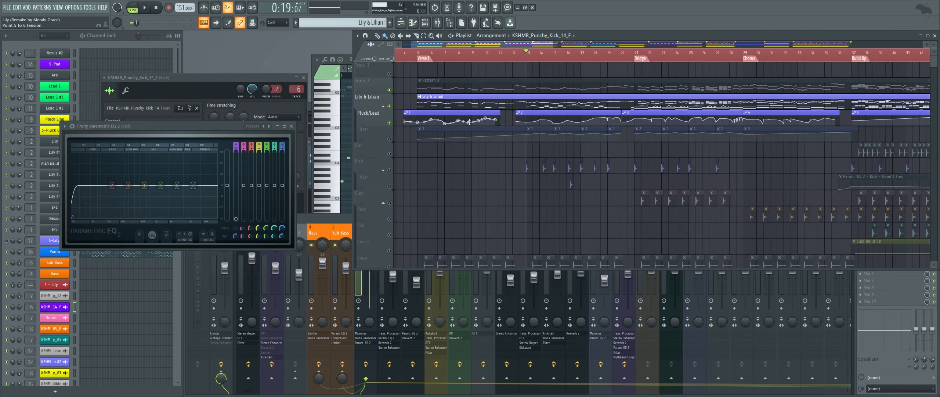
{"action": "scroll", "coordinate": [515, 184], "scroll_direction": "down", "scroll_amount": 3}
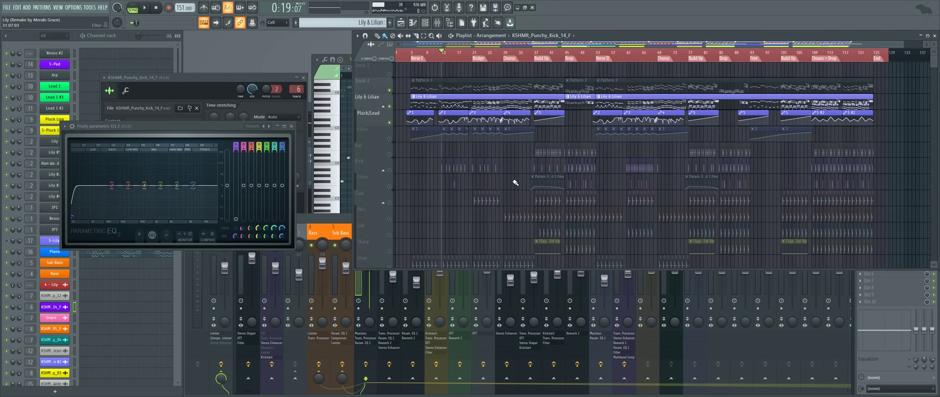
{"action": "left_click_drag", "start_coordinate": [631, 154], "coordinate": [638, 137]}
Move the song position to just before the Bridge marker and review the drum clips alongside the mixer tracks
{"action": "left_click", "coordinate": [453, 58]}
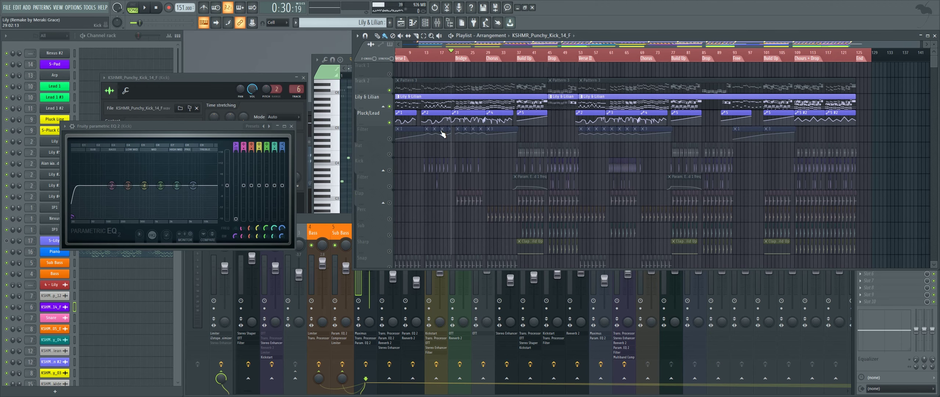
{"action": "scroll", "coordinate": [606, 125], "scroll_direction": "left", "scroll_amount": 2}
{"action": "left_click_drag", "start_coordinate": [509, 185], "coordinate": [490, 169]}
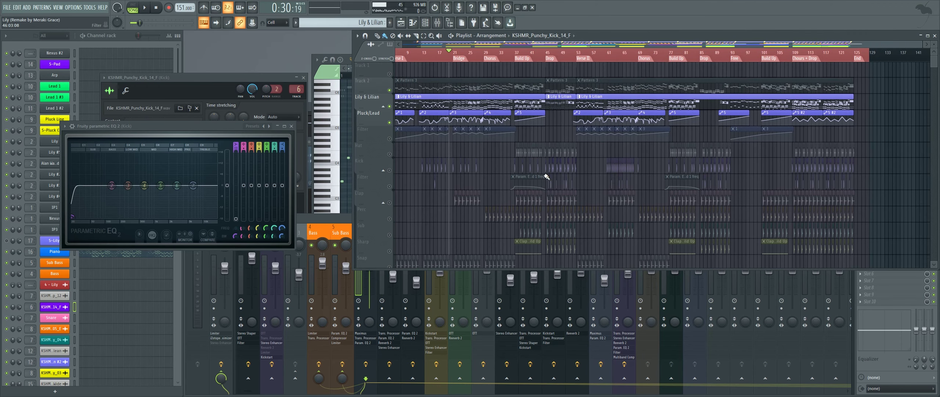
{"action": "left_click_drag", "start_coordinate": [575, 164], "coordinate": [593, 135]}
{"action": "left_click", "coordinate": [345, 228]}
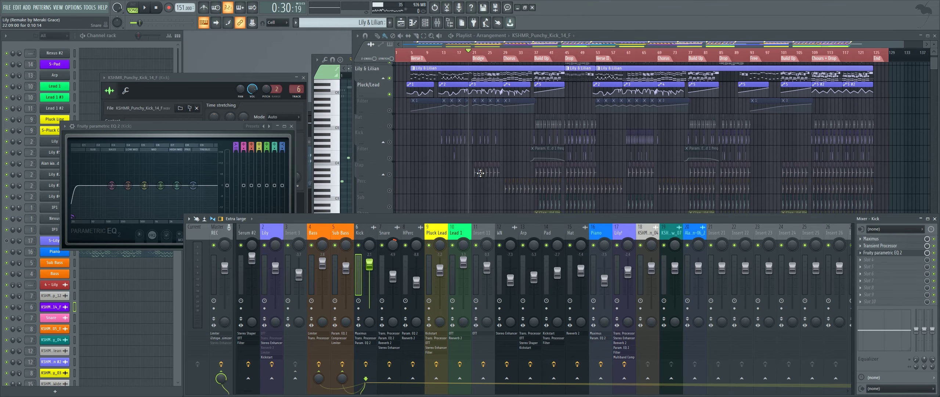
{"action": "left_click", "coordinate": [433, 192]}
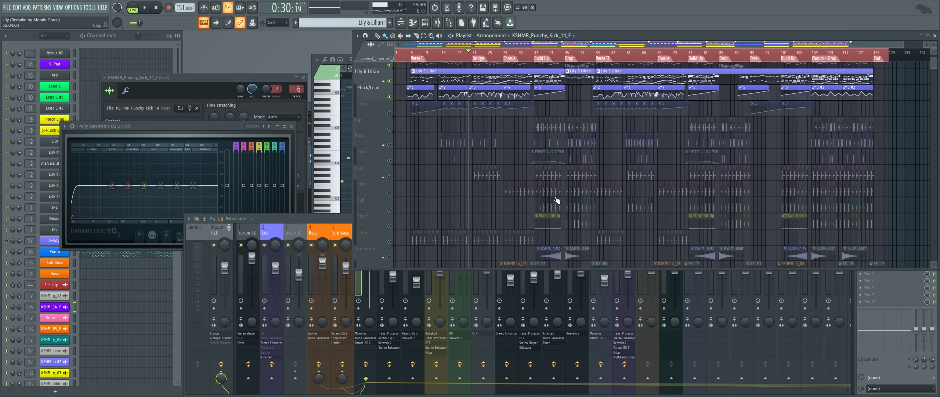
{"action": "left_click", "coordinate": [347, 218]}
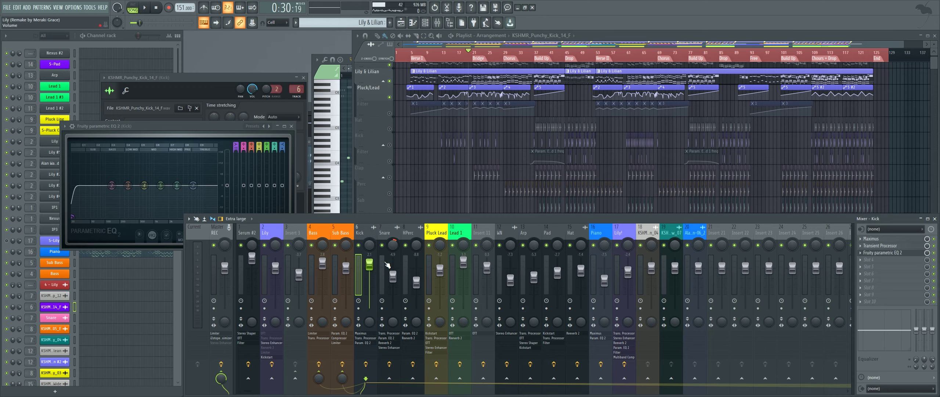
Examine the pluck chord, pluck line, lead and filter automation clips from Verse I onward
{"action": "left_click_drag", "start_coordinate": [476, 170], "coordinate": [438, 208]}
{"action": "scroll", "coordinate": [447, 197], "scroll_direction": "up", "scroll_amount": 1}
{"action": "scroll", "coordinate": [479, 191], "scroll_direction": "down", "scroll_amount": 2}
{"action": "scroll", "coordinate": [438, 208], "scroll_direction": "up", "scroll_amount": 2}
{"action": "scroll", "coordinate": [438, 208], "scroll_direction": "up", "scroll_amount": 4}
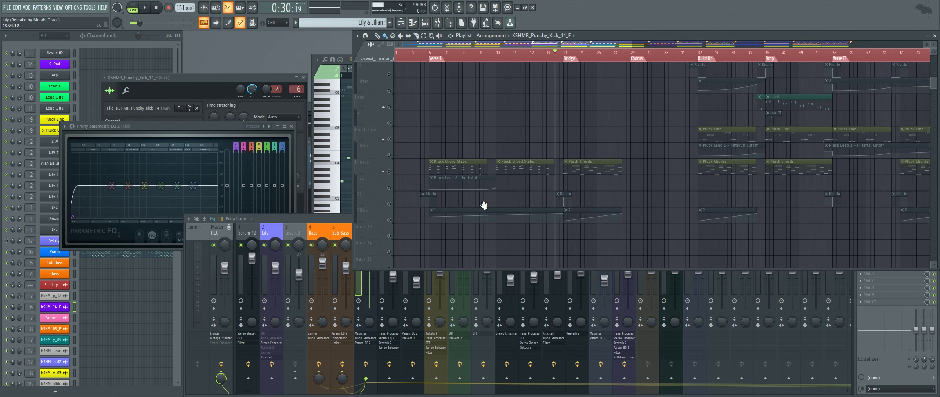
{"action": "scroll", "coordinate": [447, 209], "scroll_direction": "down", "scroll_amount": 5}
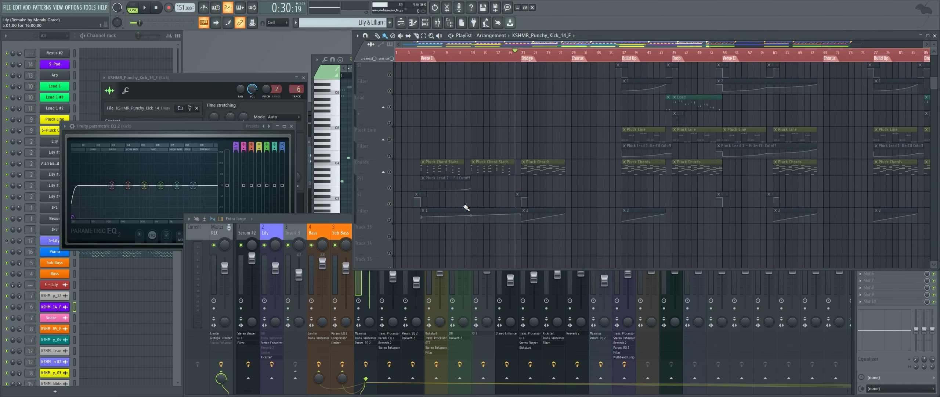
{"action": "scroll", "coordinate": [479, 195], "scroll_direction": "up", "scroll_amount": 8}
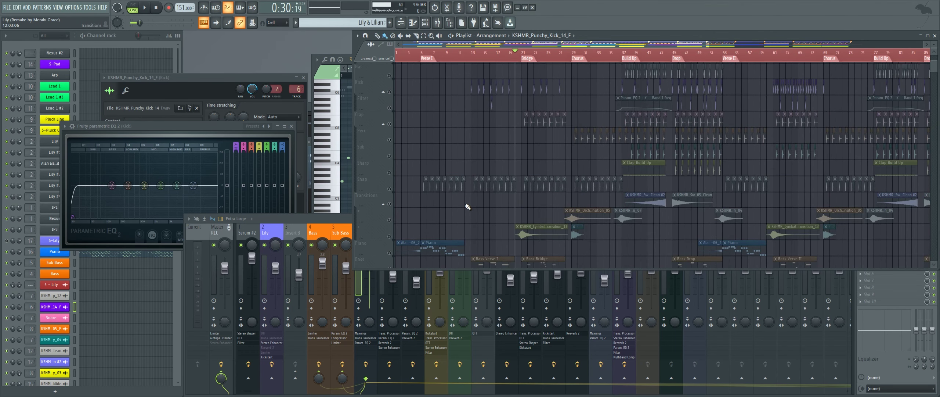
View the notes of the Verse I Piano clip in the piano roll, then return to the playlist
{"action": "scroll", "coordinate": [466, 206], "scroll_direction": "down", "scroll_amount": 1}
{"action": "double_click", "coordinate": [443, 224]}
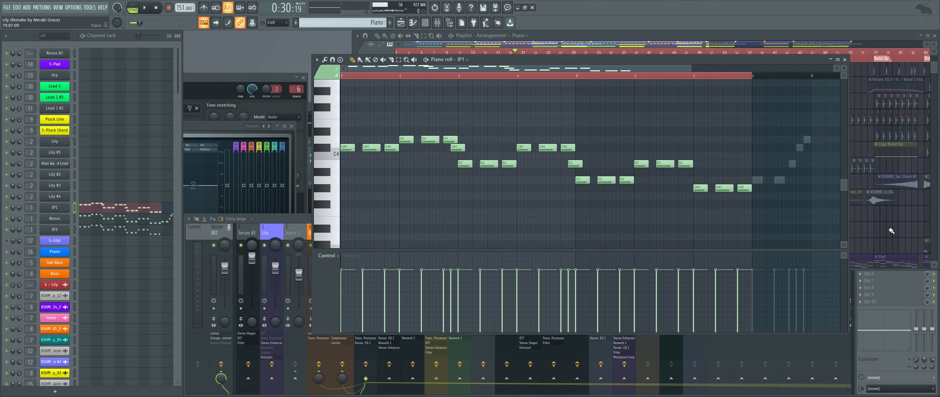
{"action": "left_click_drag", "start_coordinate": [888, 235], "coordinate": [815, 154]}
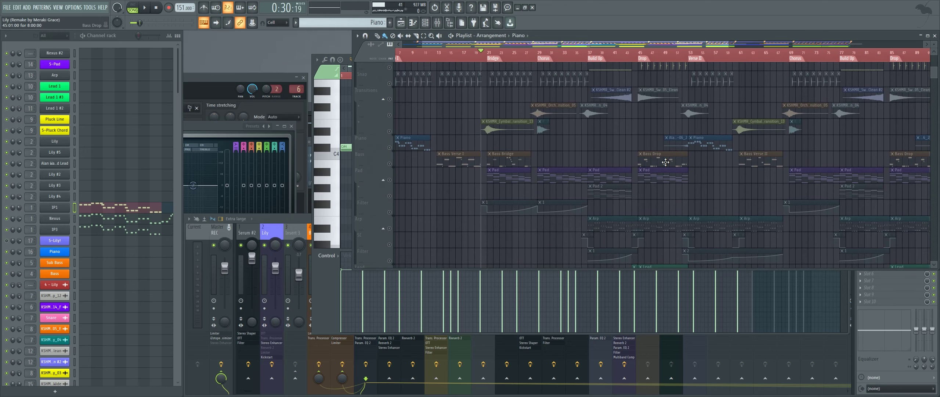
Play the song from the Drop marker while viewing the Bass Drop pattern's Nexus #2 and Sub Bass notes, then stop playback
{"action": "left_click_drag", "start_coordinate": [665, 162], "coordinate": [564, 186]}
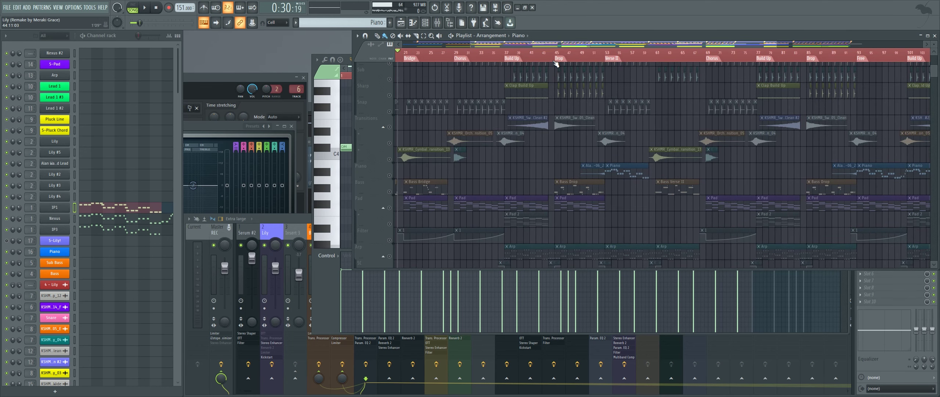
{"action": "scroll", "coordinate": [604, 188], "scroll_direction": "up", "scroll_amount": 3}
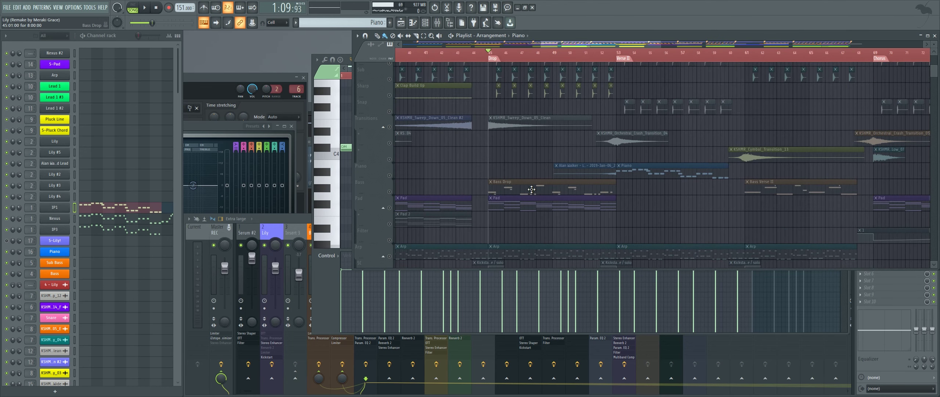
{"action": "double_click", "coordinate": [512, 190]}
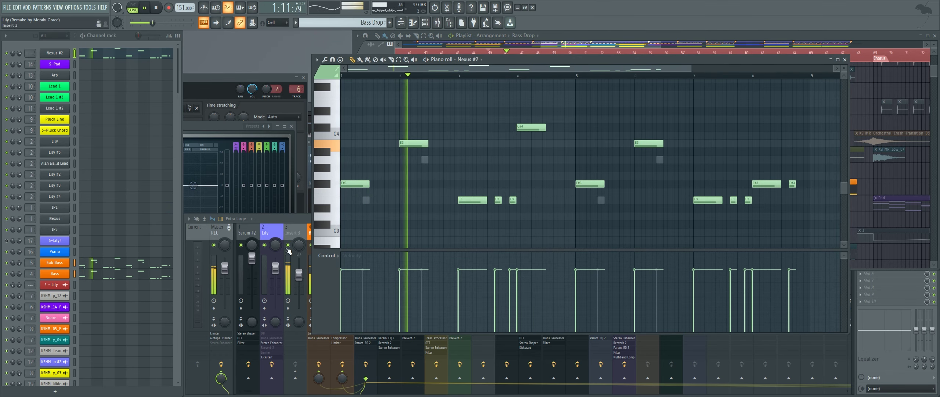
{"action": "left_click", "coordinate": [125, 272]}
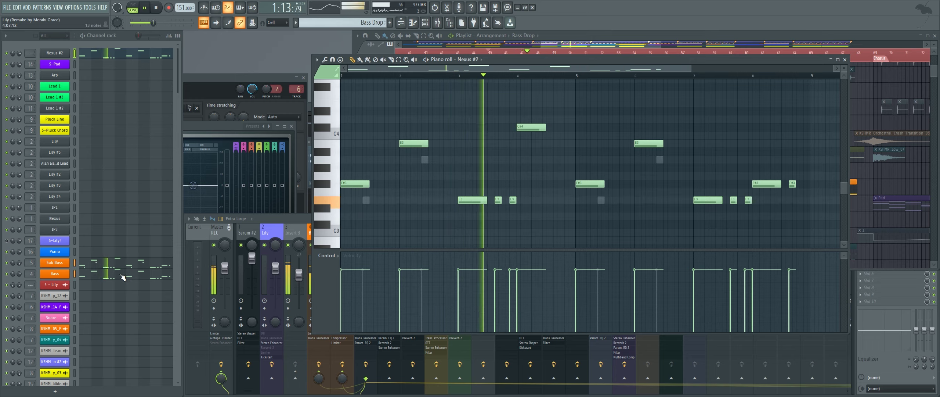
{"action": "left_click", "coordinate": [124, 265]}
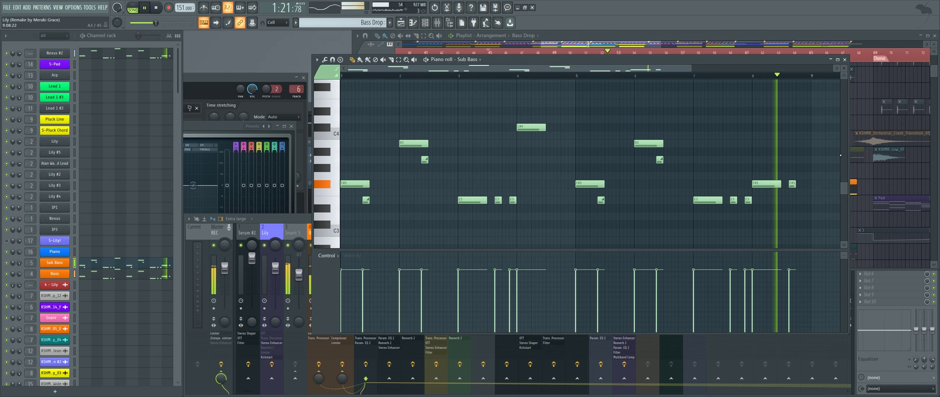
{"action": "key", "text": "space"}
{"action": "left_click", "coordinate": [821, 34]}
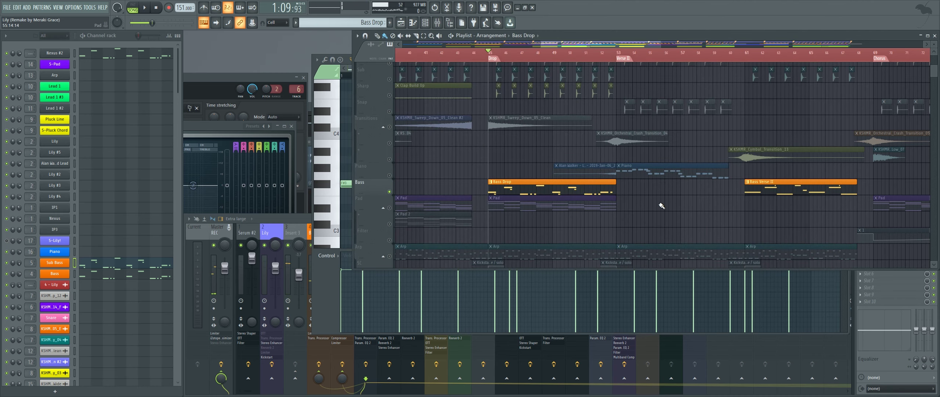
Examine the arp, lead, pluck, drum and transition clips from Verse II through the final Chorus + Drop section
{"action": "scroll", "coordinate": [662, 206], "scroll_direction": "down", "scroll_amount": 5}
{"action": "scroll", "coordinate": [604, 184], "scroll_direction": "down", "scroll_amount": 2}
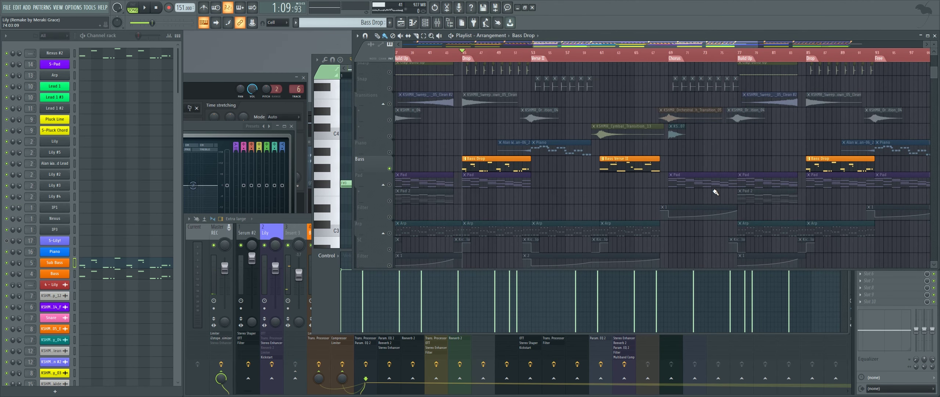
{"action": "left_click_drag", "start_coordinate": [716, 192], "coordinate": [565, 126]}
{"action": "left_click_drag", "start_coordinate": [628, 199], "coordinate": [583, 147]}
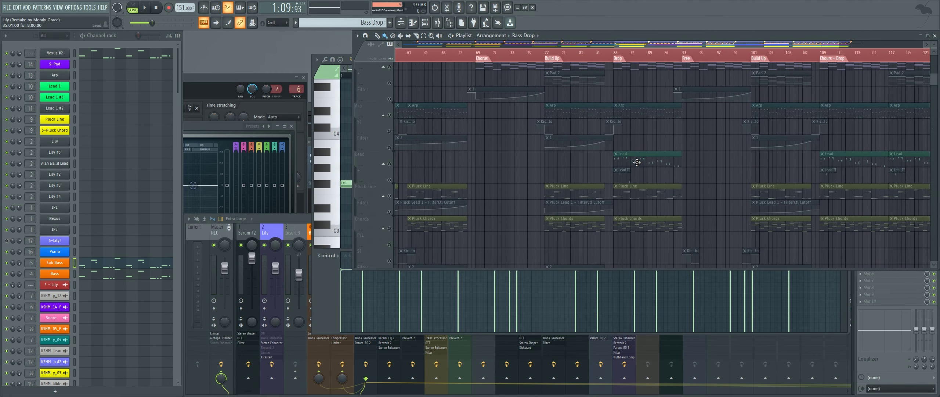
{"action": "left_click_drag", "start_coordinate": [666, 199], "coordinate": [595, 154]}
{"action": "left_click_drag", "start_coordinate": [686, 183], "coordinate": [632, 181]}
{"action": "left_click_drag", "start_coordinate": [766, 65], "coordinate": [713, 167]}
{"action": "left_click_drag", "start_coordinate": [707, 105], "coordinate": [729, 259]}
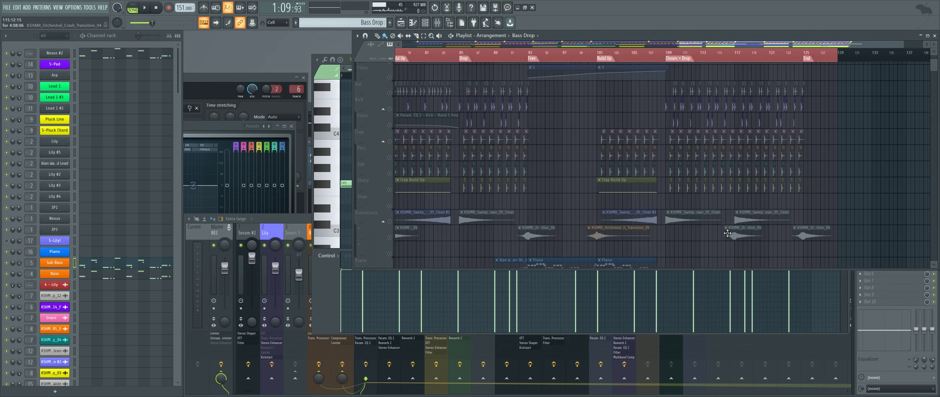
{"action": "left_click_drag", "start_coordinate": [679, 169], "coordinate": [670, 215]}
{"action": "left_click_drag", "start_coordinate": [664, 187], "coordinate": [743, 235]}
{"action": "left_click_drag", "start_coordinate": [471, 185], "coordinate": [694, 210]}
{"action": "left_click_drag", "start_coordinate": [561, 162], "coordinate": [749, 197]}
View the Drop section's Lily & Lilian clip notes in the piano roll, then return to the playlist
{"action": "left_click_drag", "start_coordinate": [639, 167], "coordinate": [571, 187]}
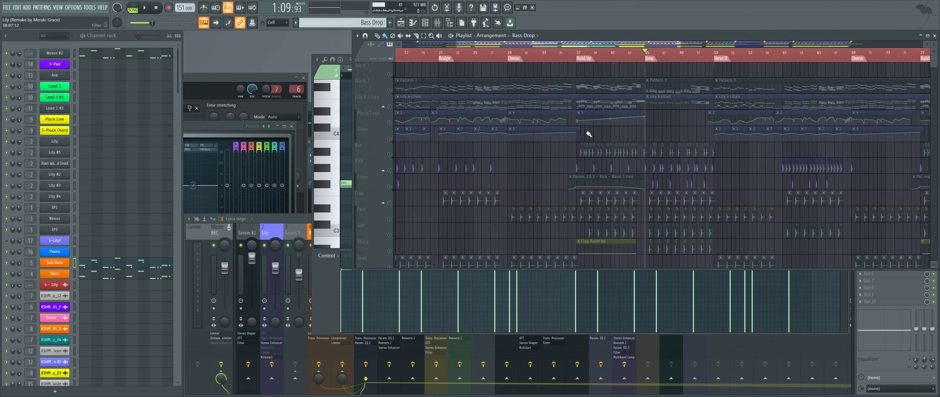
{"action": "left_click_drag", "start_coordinate": [680, 98], "coordinate": [559, 137]}
{"action": "scroll", "coordinate": [543, 104], "scroll_direction": "up", "scroll_amount": 3}
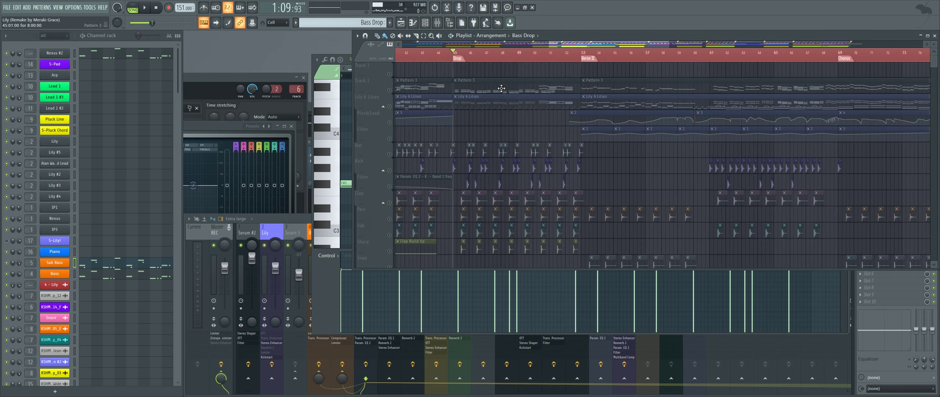
{"action": "left_click_drag", "start_coordinate": [480, 86], "coordinate": [555, 99]}
{"action": "double_click", "coordinate": [542, 103]}
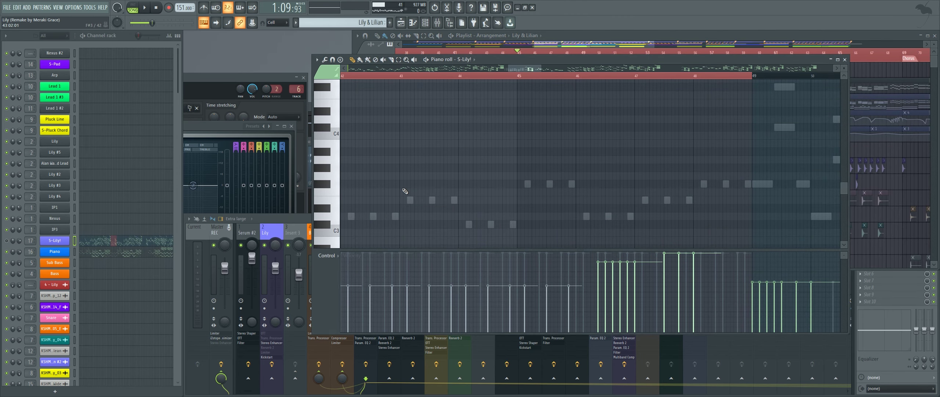
{"action": "left_click", "coordinate": [584, 37]}
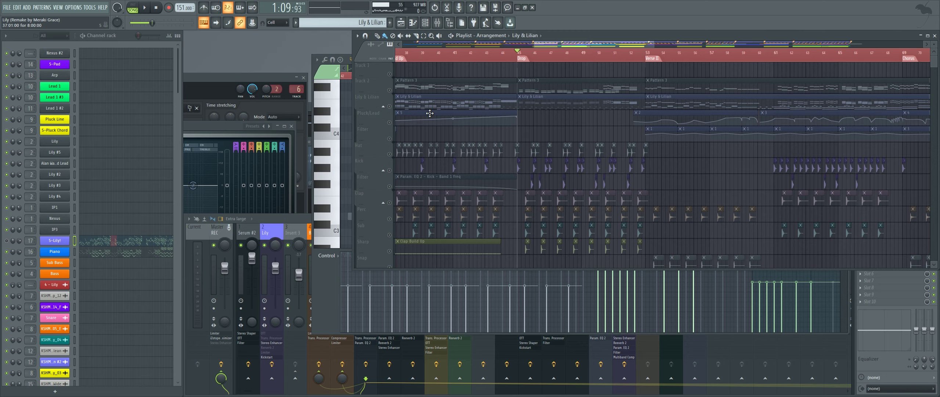
Unmute the Lily & Lilian playlist track and start playback from the Drop marker
{"action": "left_click", "coordinate": [390, 107]}
{"action": "scroll", "coordinate": [586, 149], "scroll_direction": "up", "scroll_amount": 4}
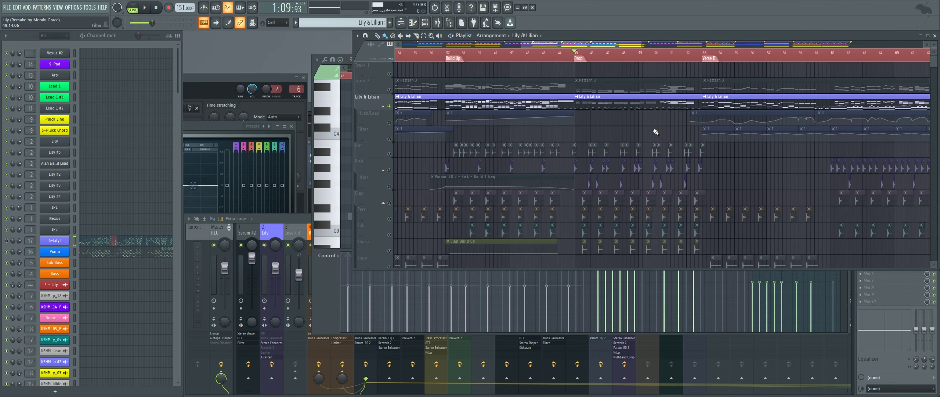
{"action": "scroll", "coordinate": [655, 132], "scroll_direction": "up", "scroll_amount": 2}
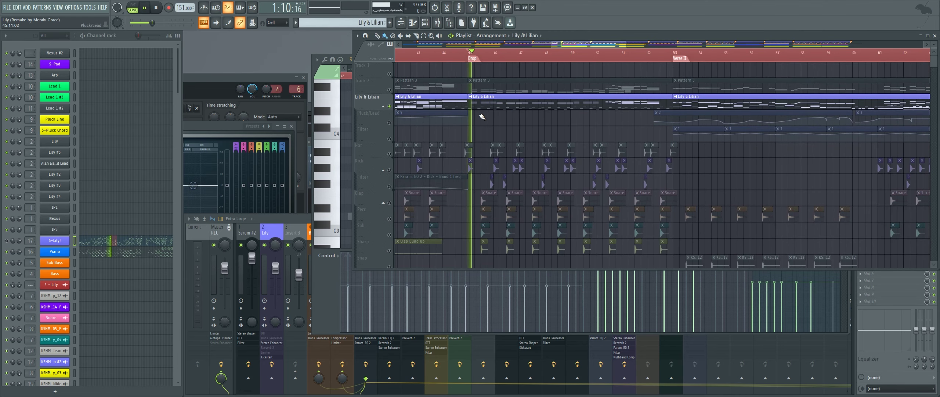
Unmute the Pluck/Lead and Filter automation tracks and view the Drop section's Lily & Lilian notes in the piano roll during playback
{"action": "left_click", "coordinate": [390, 123]}
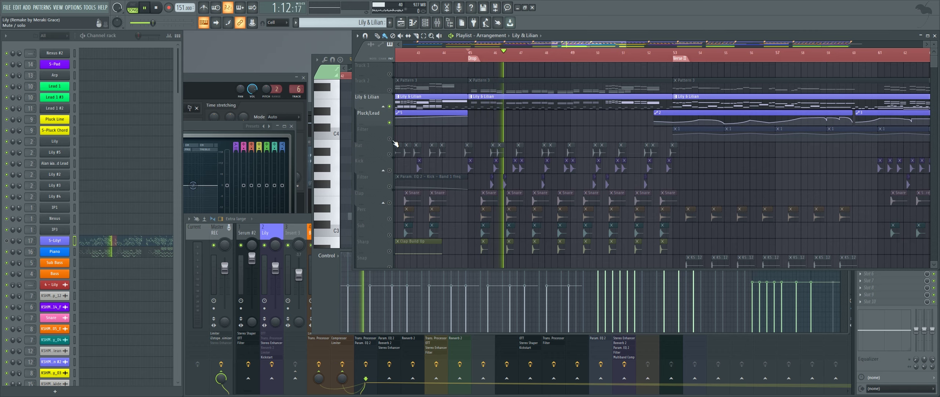
{"action": "left_click", "coordinate": [390, 139]}
{"action": "double_click", "coordinate": [551, 104]}
{"action": "right_click", "coordinate": [547, 160], "text": "ctrl"}
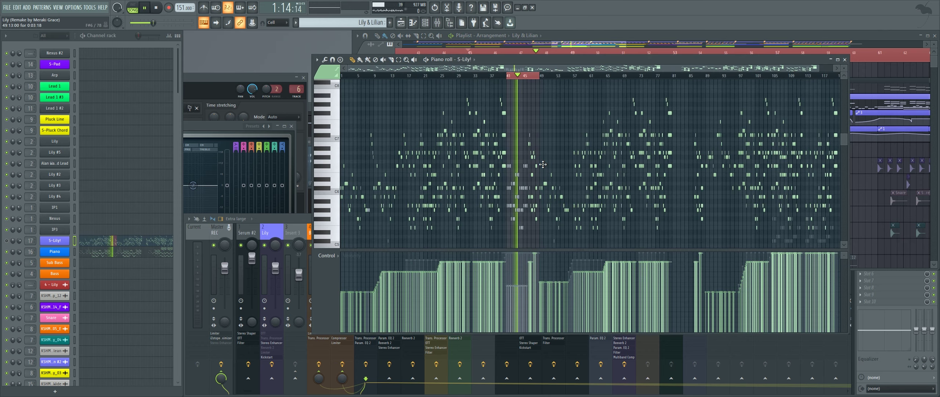
{"action": "scroll", "coordinate": [543, 164], "scroll_direction": "up", "scroll_amount": 10}
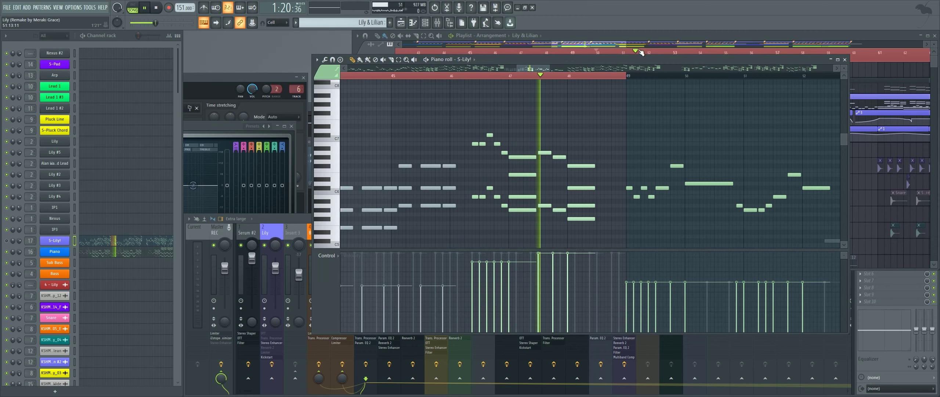
{"action": "left_click", "coordinate": [550, 33]}
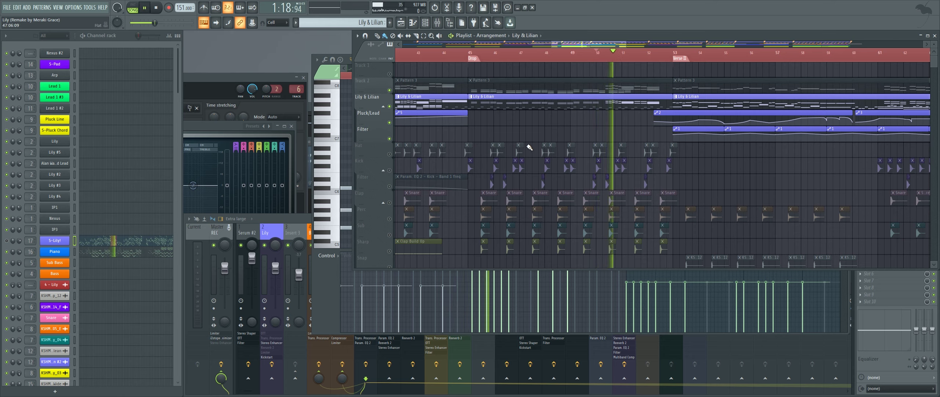
Play from the end of the Drop into Verse II while viewing the mixer and Lily & Lilian notes, then stop playback
{"action": "key", "text": "space"}
{"action": "left_click", "coordinate": [293, 215]}
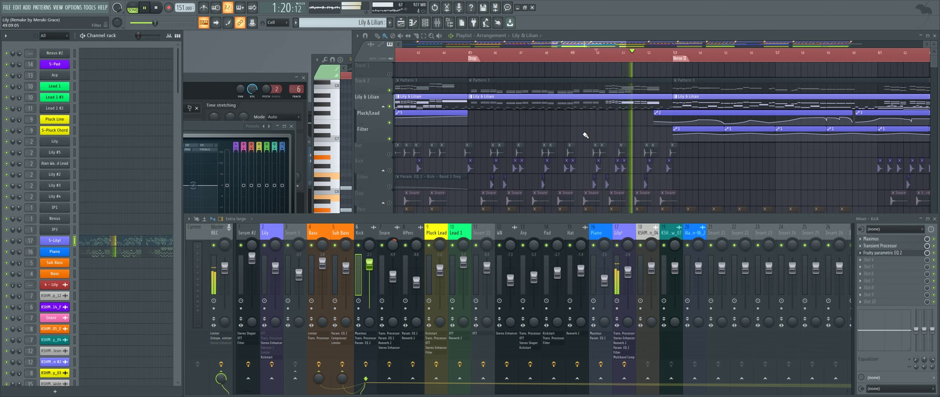
{"action": "double_click", "coordinate": [626, 105]}
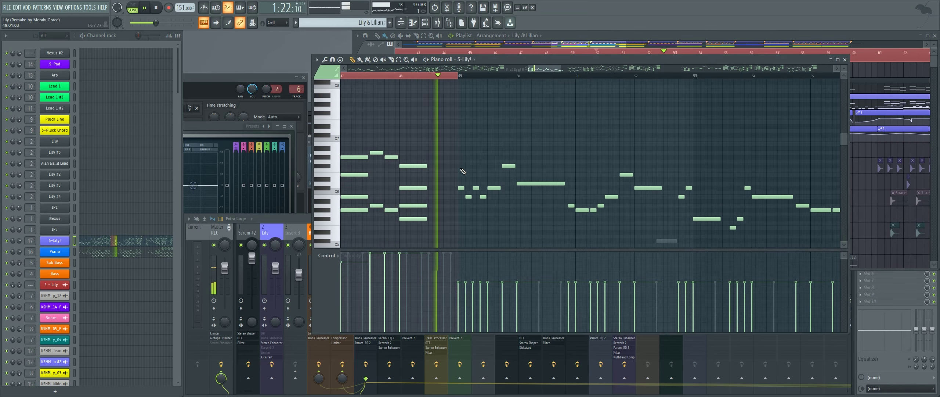
{"action": "scroll", "coordinate": [462, 171], "scroll_direction": "down", "scroll_amount": 3}
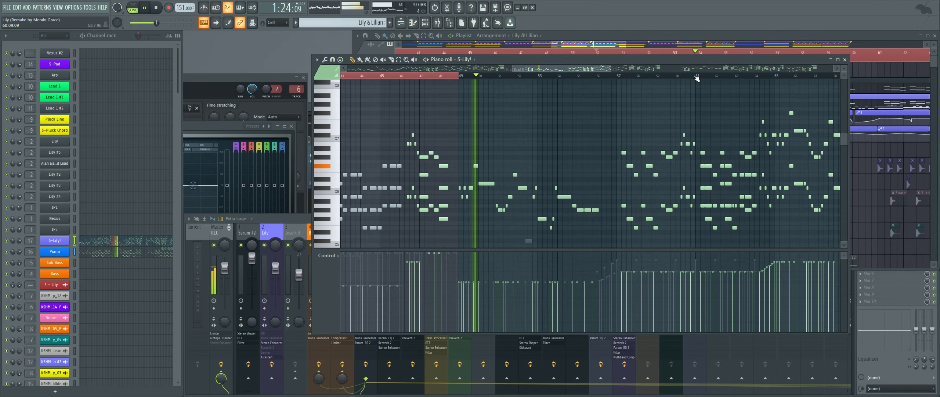
{"action": "key", "text": "space"}
{"action": "left_click", "coordinate": [661, 36]}
Examine the full arrangement's tracks from Verse I to the final Chorus + Drop, including the vocal, automation, drum, bass and pluck clips
{"action": "scroll", "coordinate": [571, 182], "scroll_direction": "down", "scroll_amount": 5}
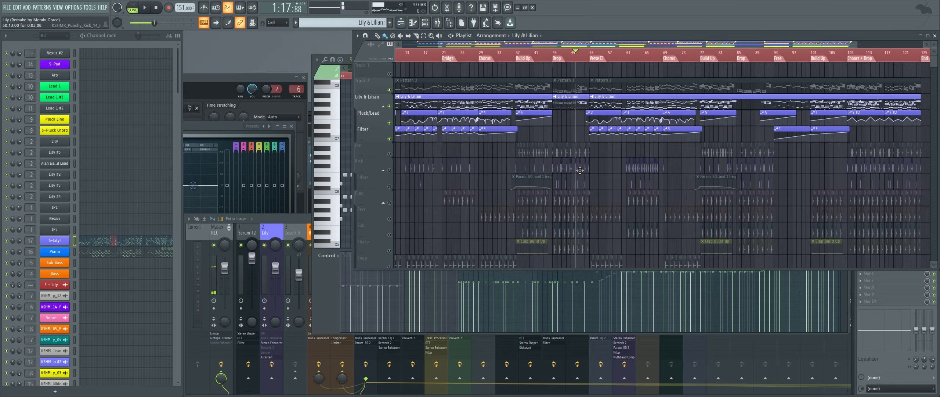
{"action": "scroll", "coordinate": [580, 170], "scroll_direction": "down", "scroll_amount": 2}
{"action": "scroll", "coordinate": [584, 191], "scroll_direction": "down", "scroll_amount": 4}
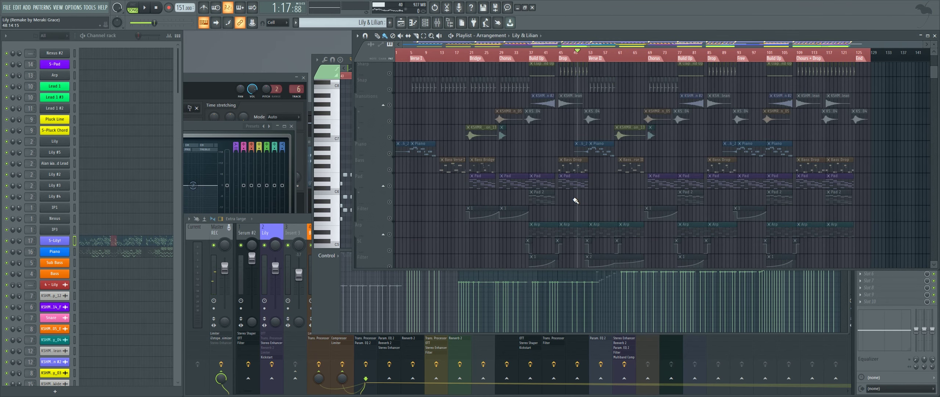
{"action": "scroll", "coordinate": [577, 199], "scroll_direction": "down", "scroll_amount": 4}
{"action": "scroll", "coordinate": [621, 216], "scroll_direction": "up", "scroll_amount": 5}
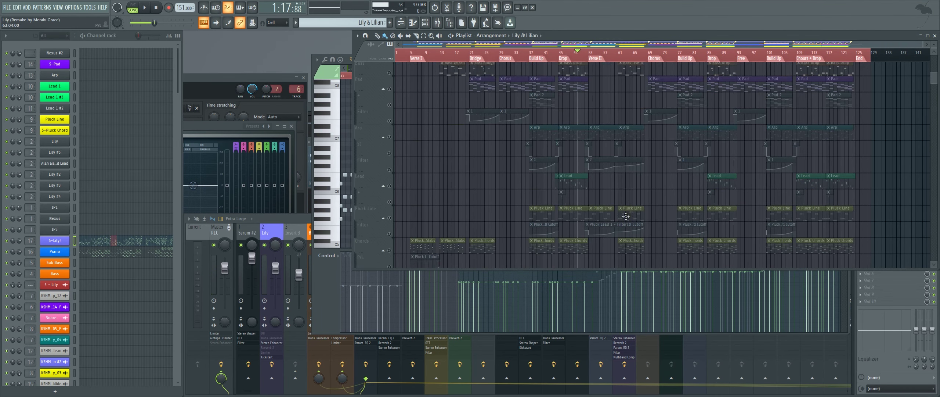
{"action": "scroll", "coordinate": [580, 195], "scroll_direction": "up", "scroll_amount": 4}
{"action": "scroll", "coordinate": [474, 185], "scroll_direction": "up", "scroll_amount": 4}
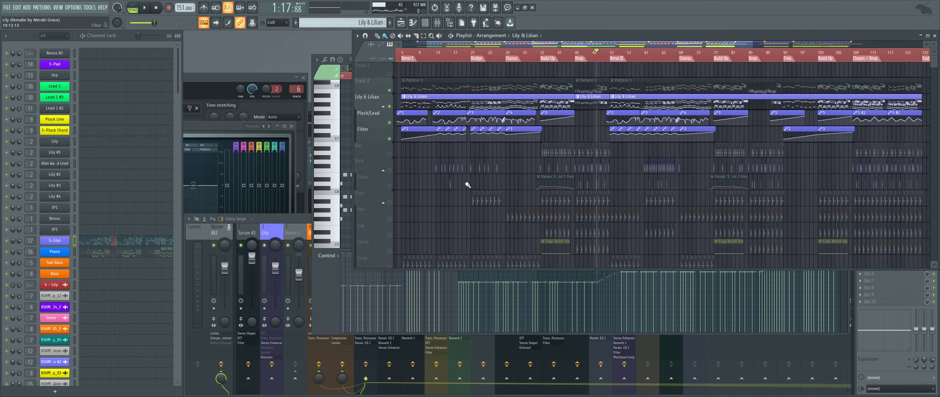
{"action": "scroll", "coordinate": [480, 186], "scroll_direction": "down", "scroll_amount": 4}
{"action": "scroll", "coordinate": [480, 186], "scroll_direction": "down", "scroll_amount": 4}
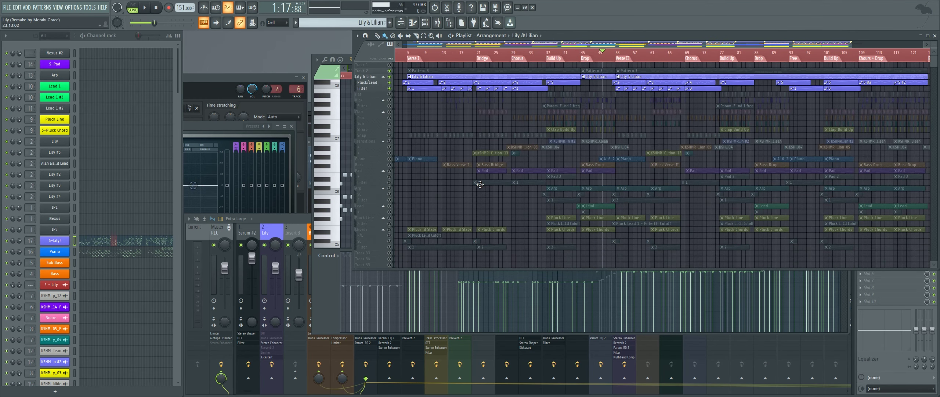